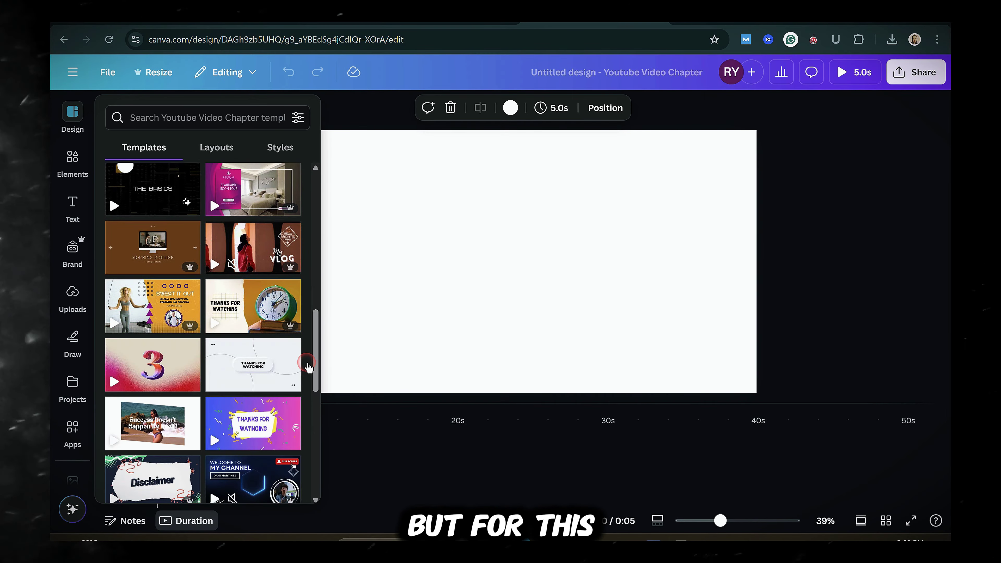
Step: Browse the YouTube video chapter templates and the element library's categories down to Collections
scroll(308, 367, down, 10)
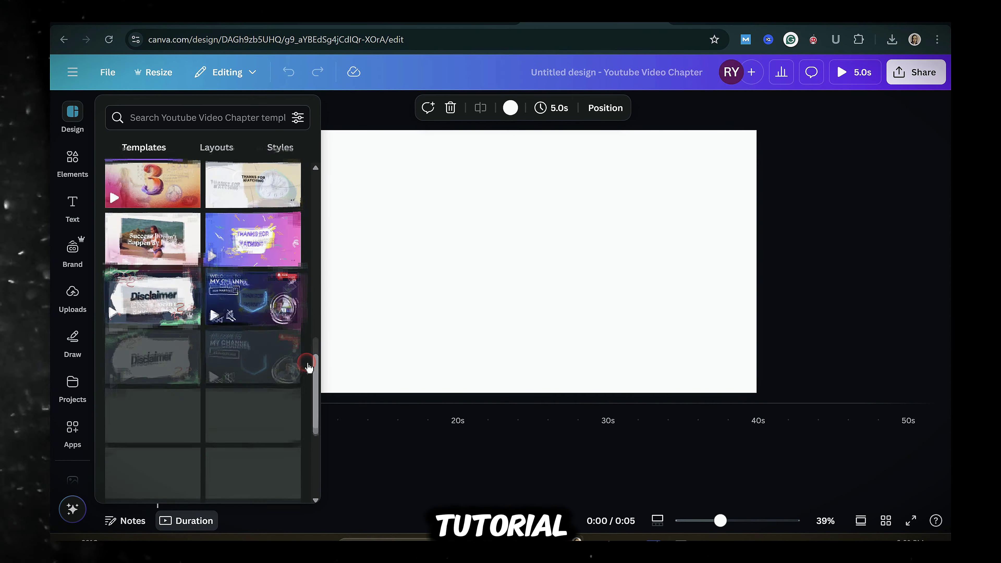
scroll(308, 367, down, 10)
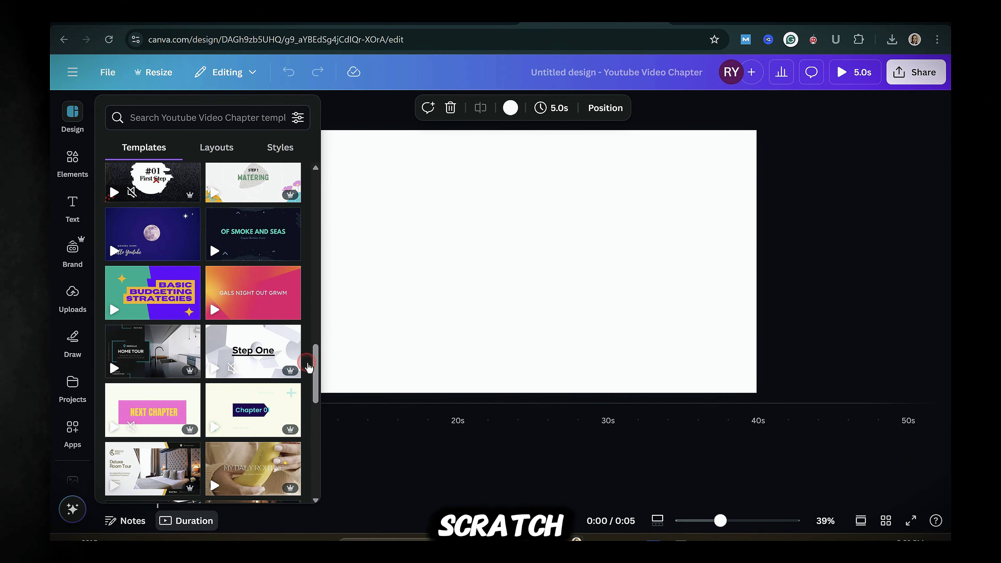
scroll(307, 367, down, 10)
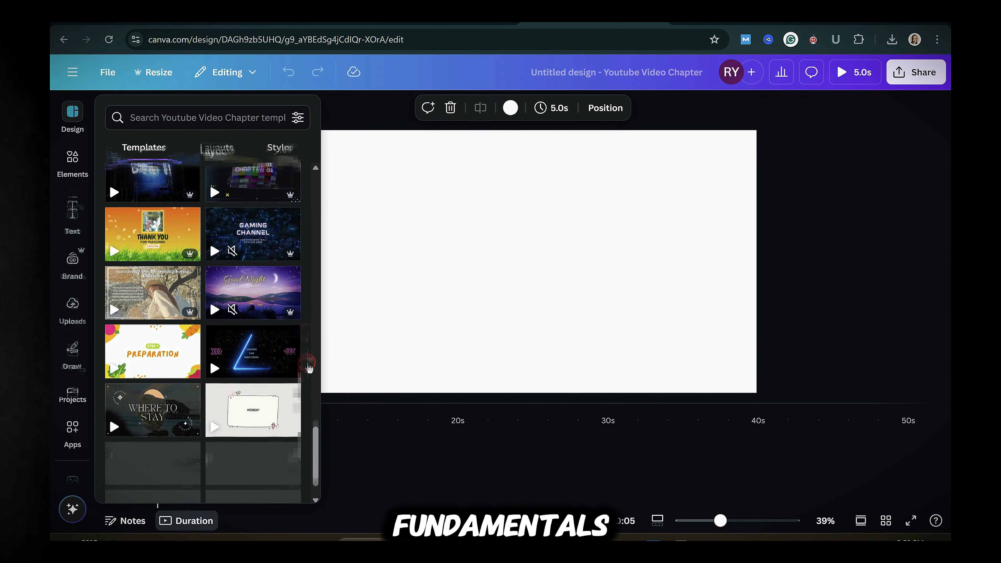
scroll(309, 367, down, 8)
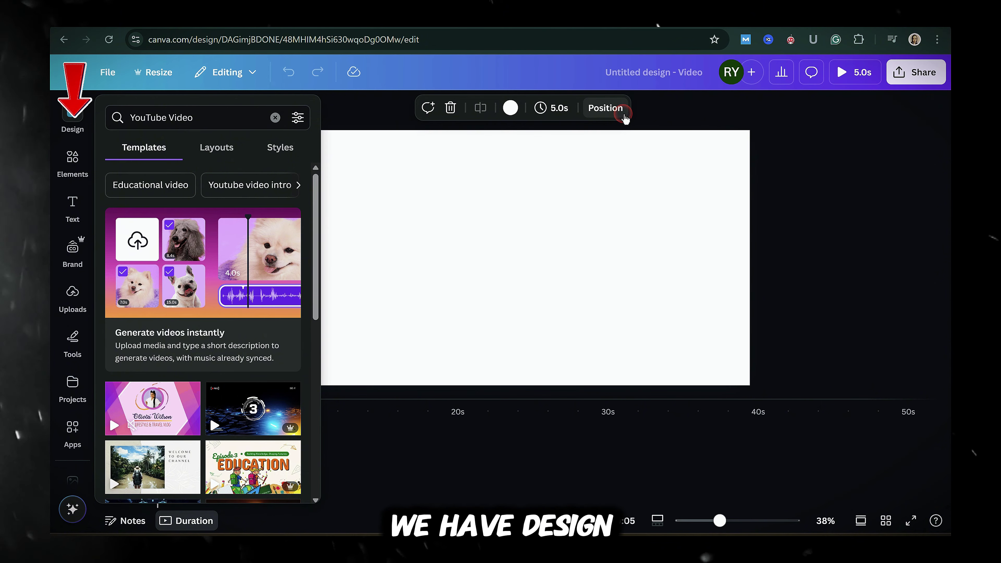
click(73, 161)
scroll(212, 300, down, 10)
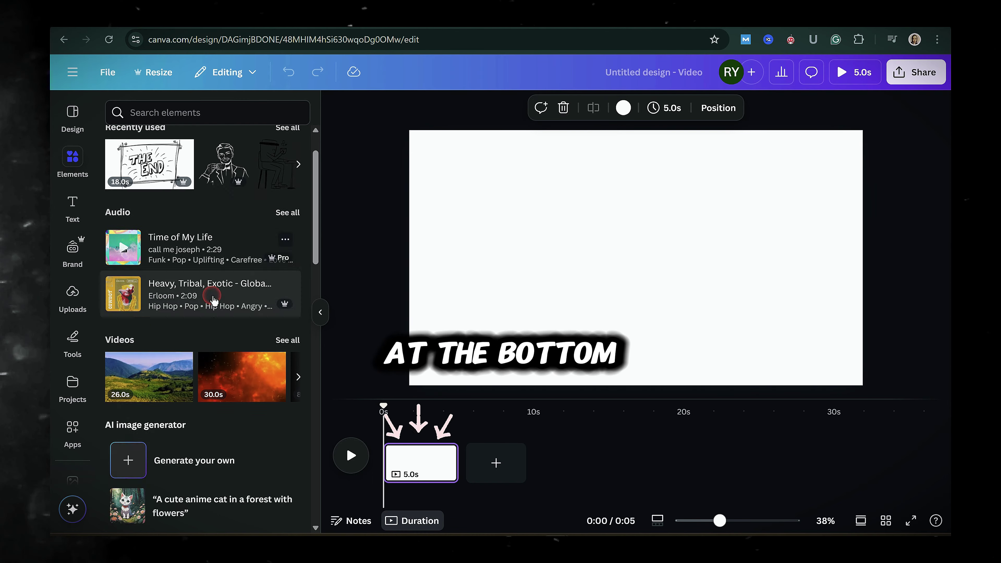
scroll(212, 319, down, 3)
Step: Extend the blank page's duration to 5.8 seconds and enlarge the canvas and the timeline thumbnails
mouse_move(456, 463)
mouse_down()
mouse_move(599, 463)
mouse_move(470, 460)
mouse_up()
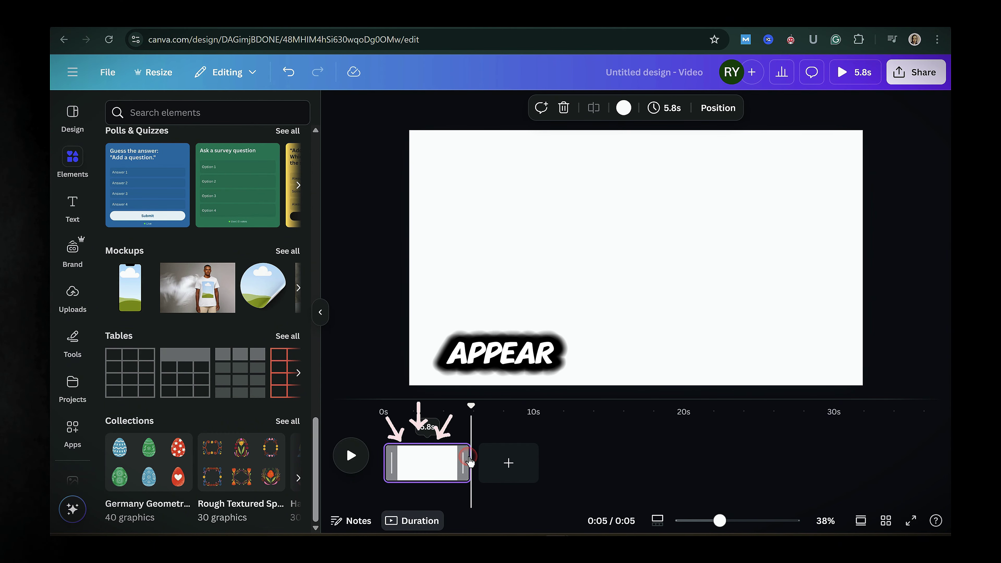
mouse_move(721, 522)
mouse_down()
mouse_move(764, 522)
mouse_move(725, 521)
mouse_up()
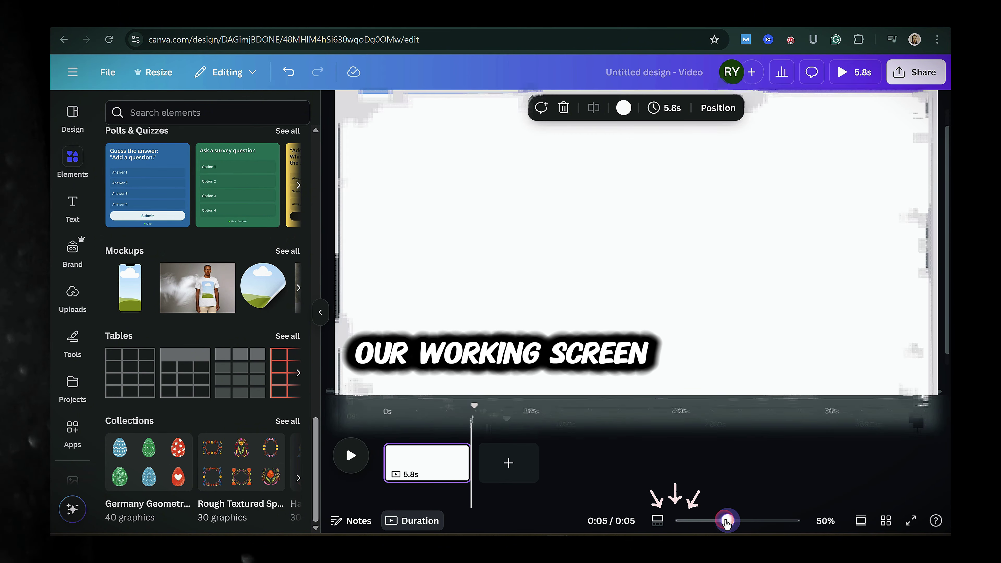
click(659, 522)
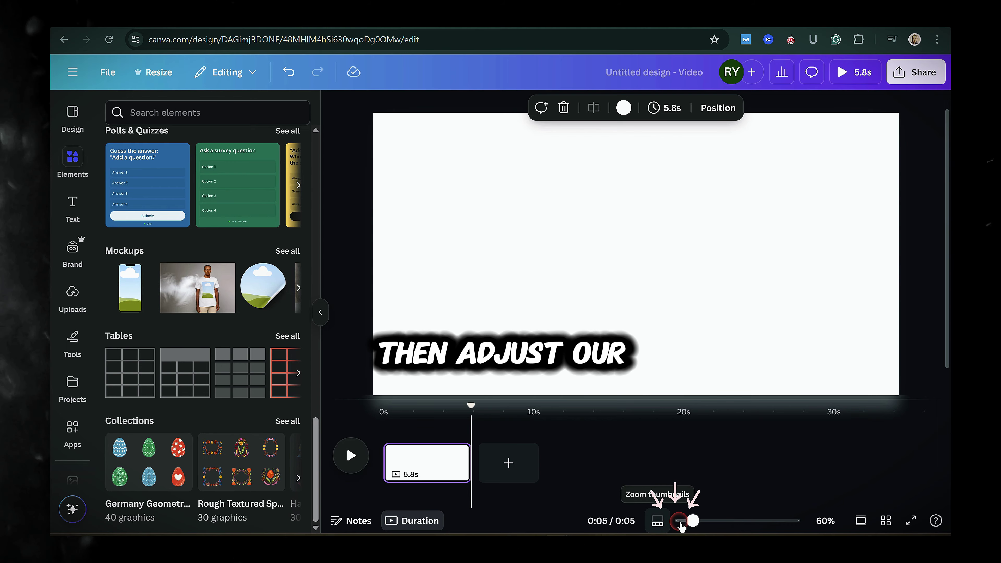
mouse_move(691, 522)
mouse_down()
mouse_move(728, 523)
mouse_move(704, 523)
mouse_up()
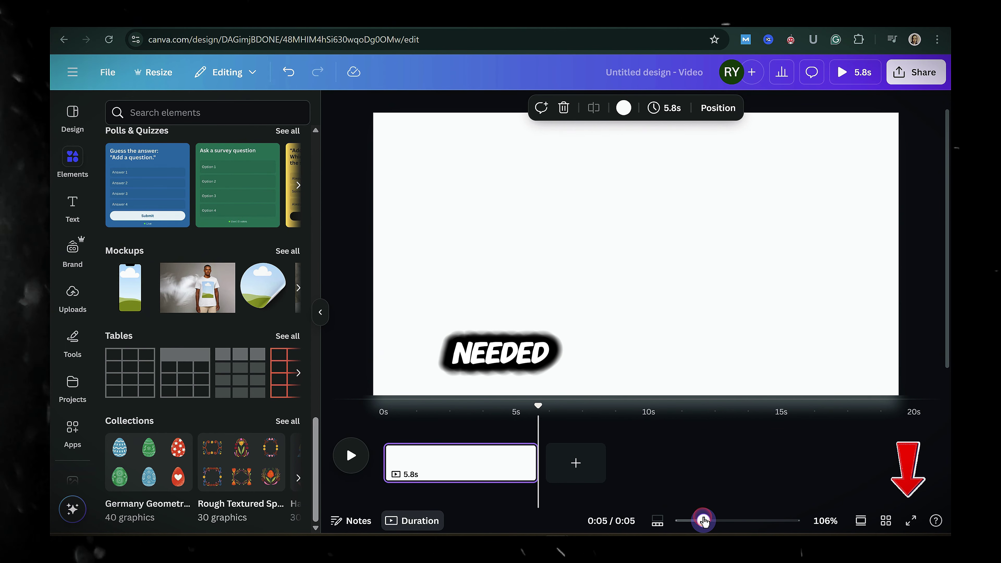
Step: Preview the video in full screen and close the preview
click(913, 521)
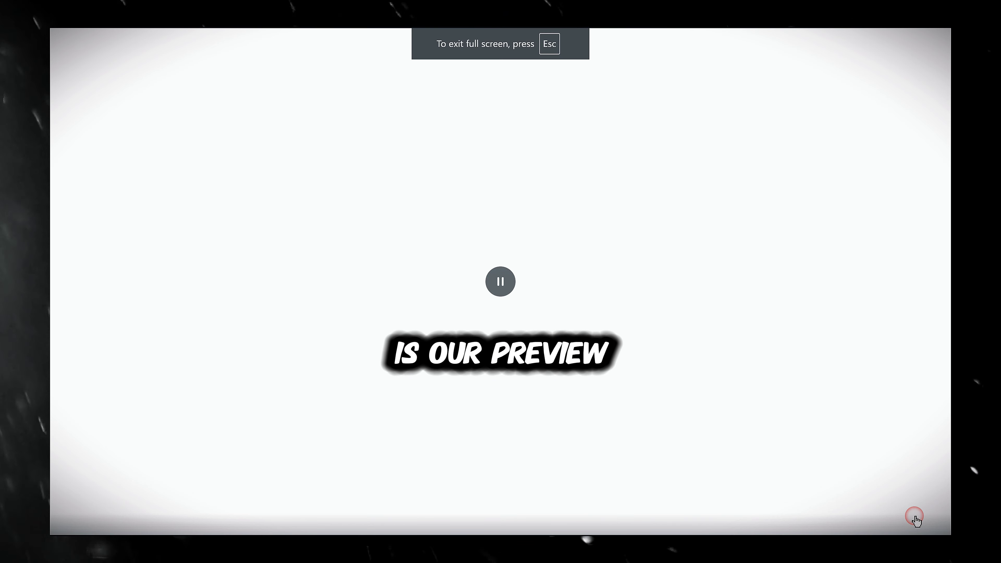
click(915, 520)
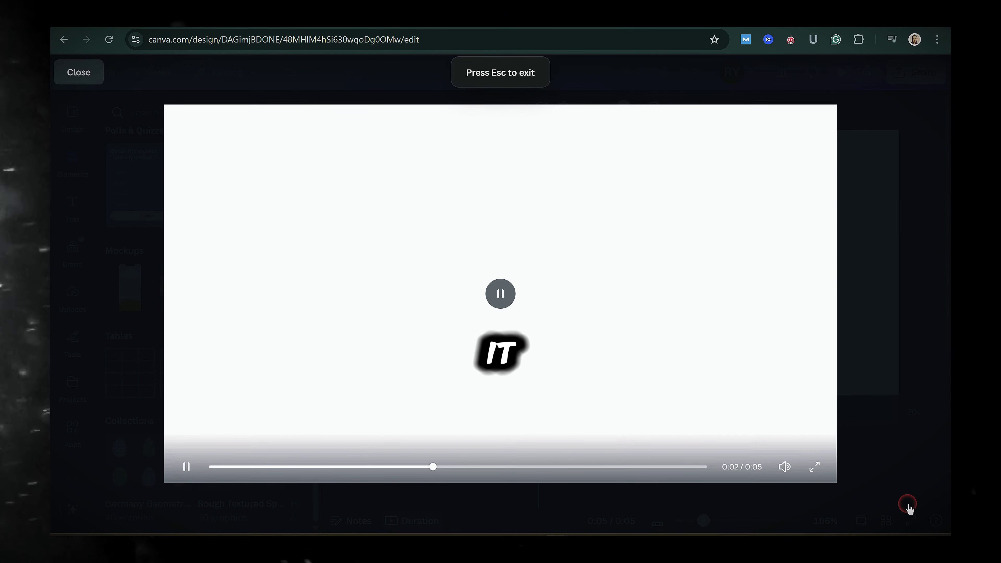
click(80, 73)
Step: Switch back and forth between the page thumbnail view and the Duration timeline view, ending in Duration view
click(395, 522)
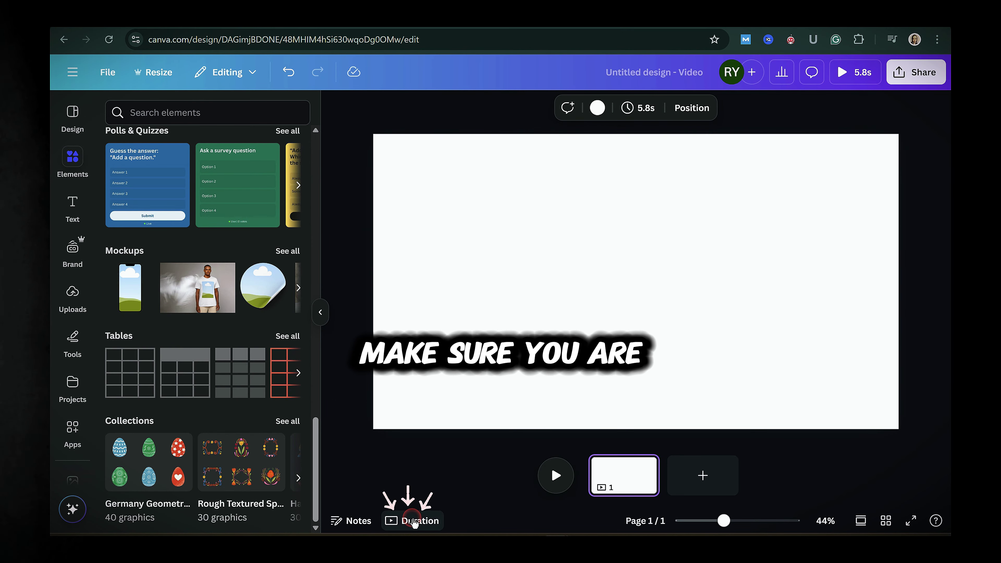
click(433, 521)
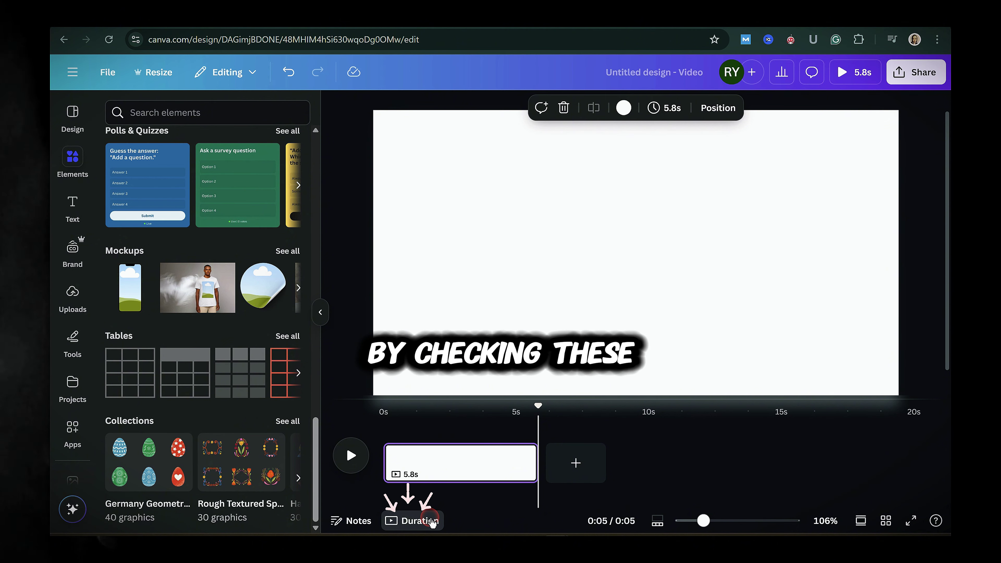
click(395, 521)
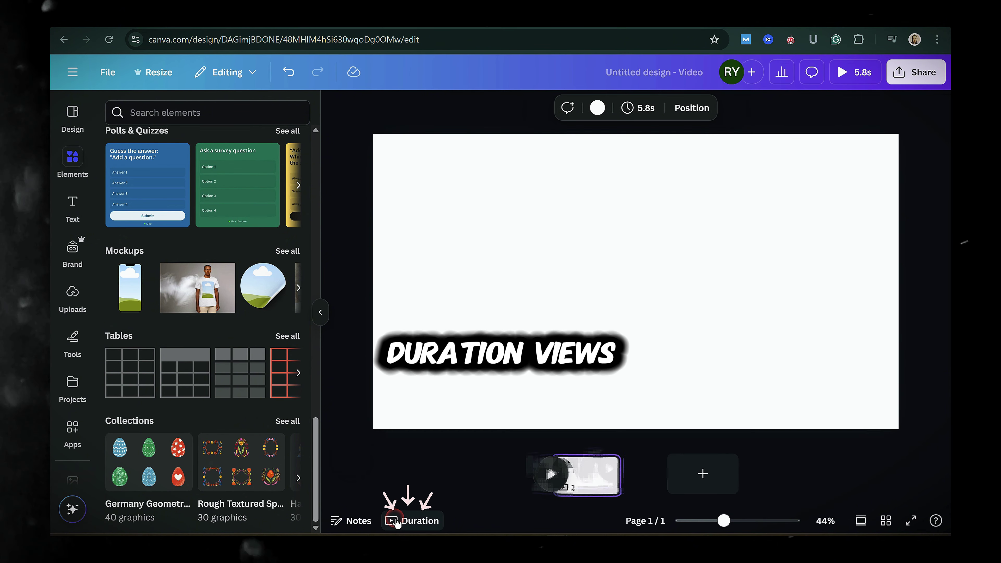
click(429, 520)
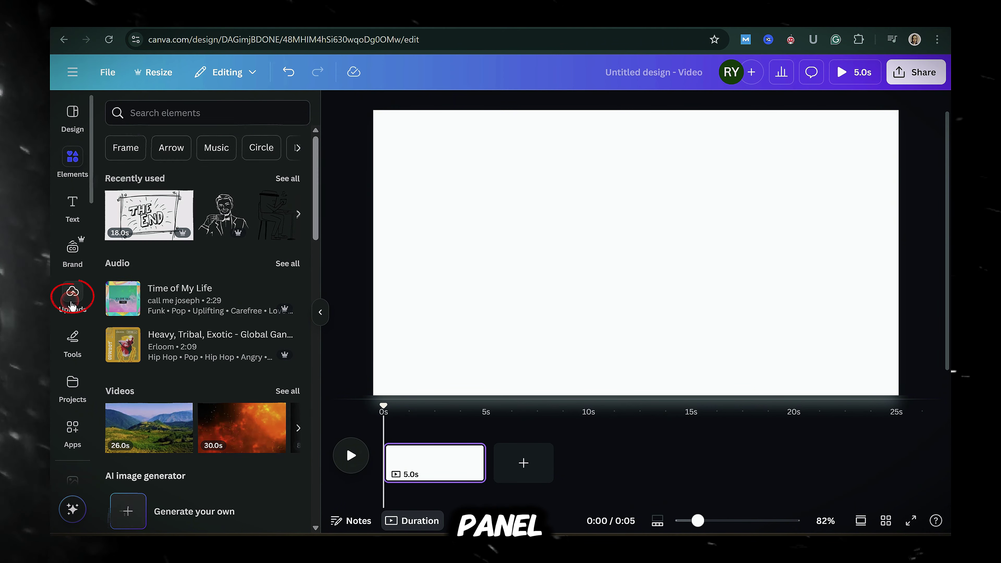
Step: Upload the two videos "CANVA VIDEO EDITOR (1)" and "Canva Video Editor 2" from the Downloads folder
click(71, 301)
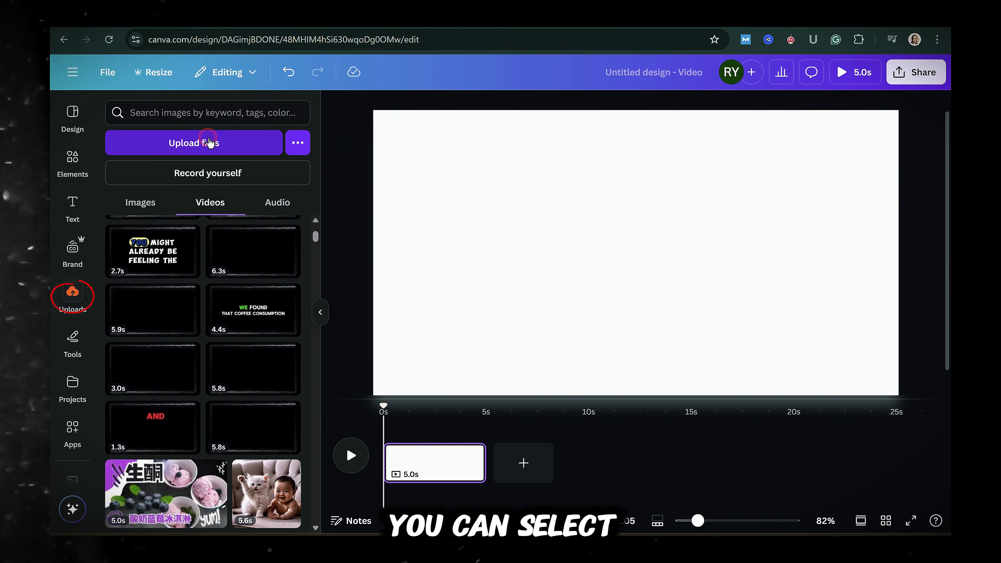
click(210, 143)
click(441, 201)
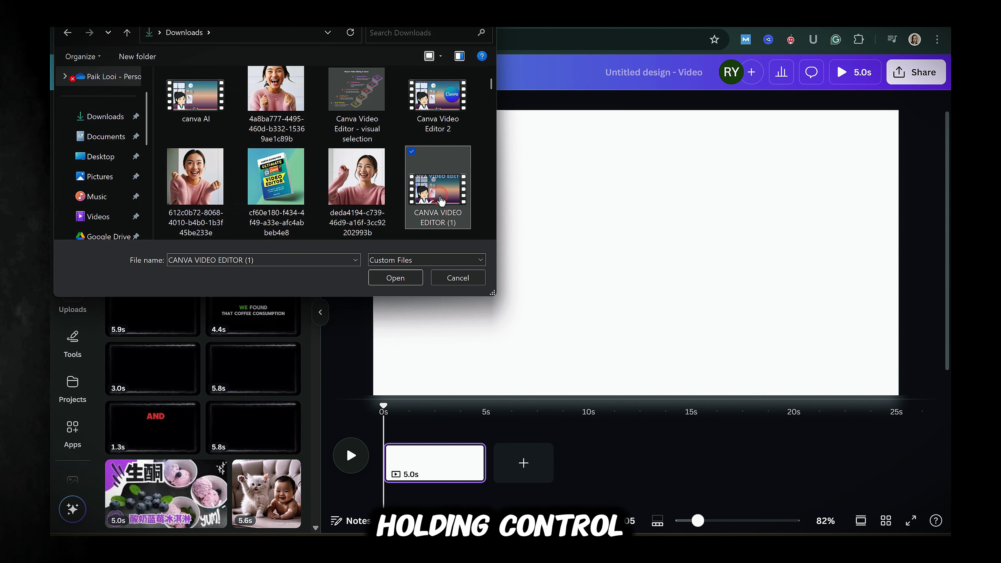
ctrl+click(447, 116)
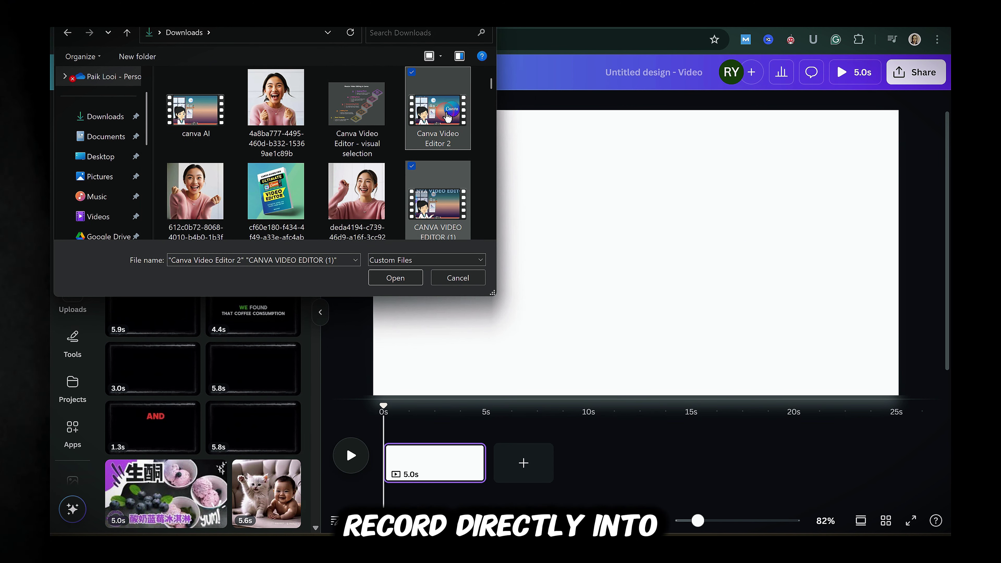
click(414, 280)
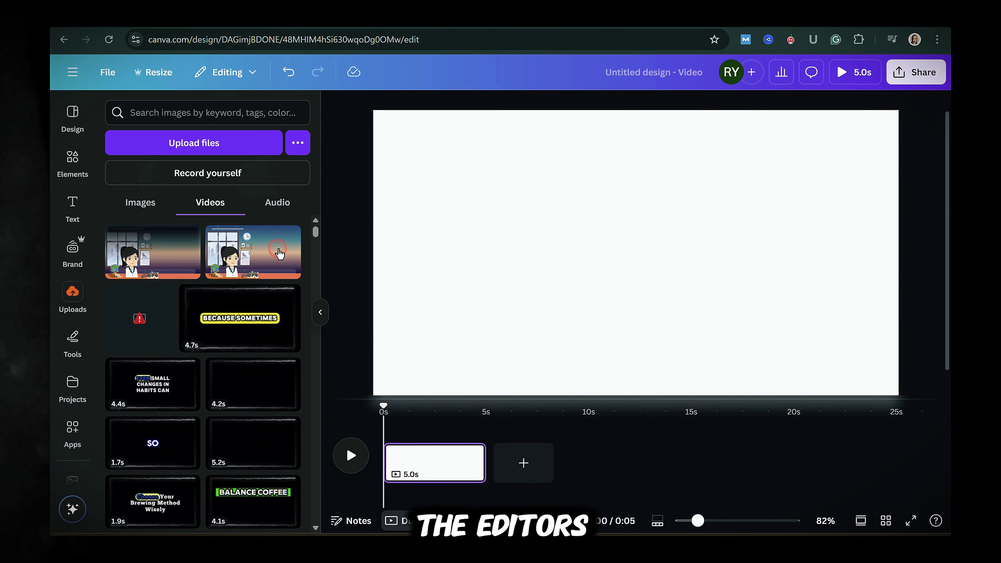
Step: Check the camera, screen and microphone options of the self-recording studio and exit it
click(230, 173)
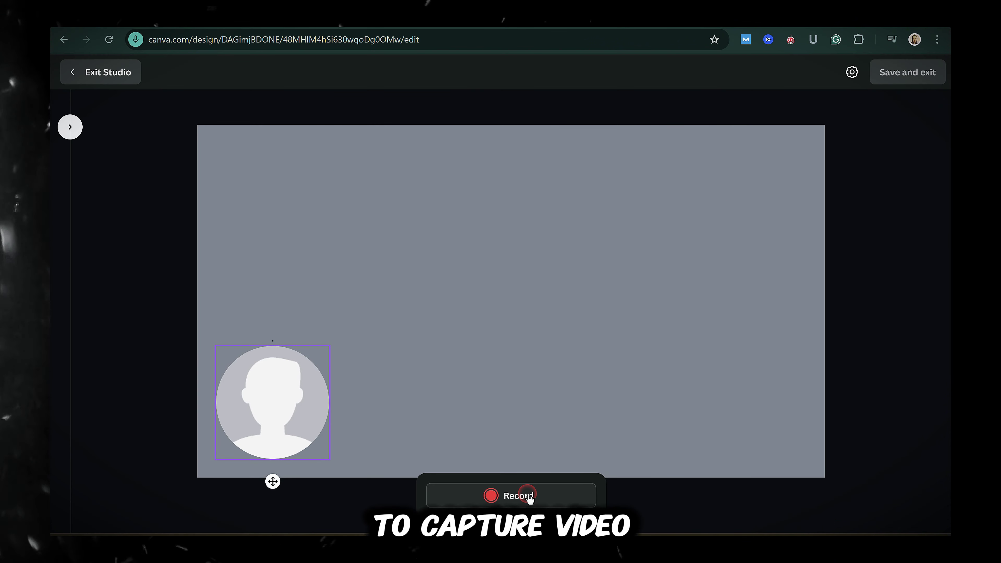
click(852, 71)
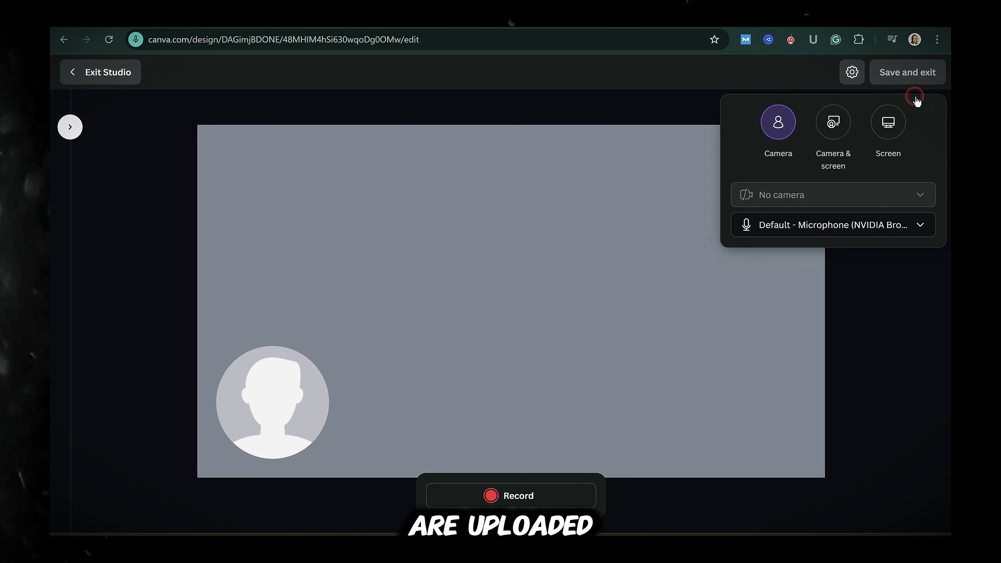
click(108, 72)
Step: Place the uploaded 1:21 office video on the blank page, enlarge it to fill the canvas and open its editing options
drag(252, 316, 421, 171)
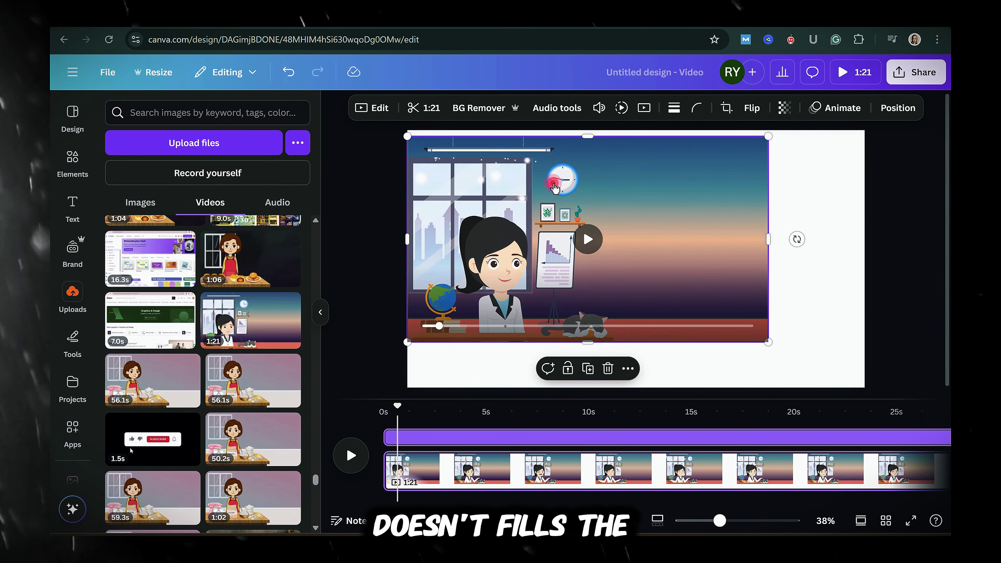
drag(560, 183, 555, 184)
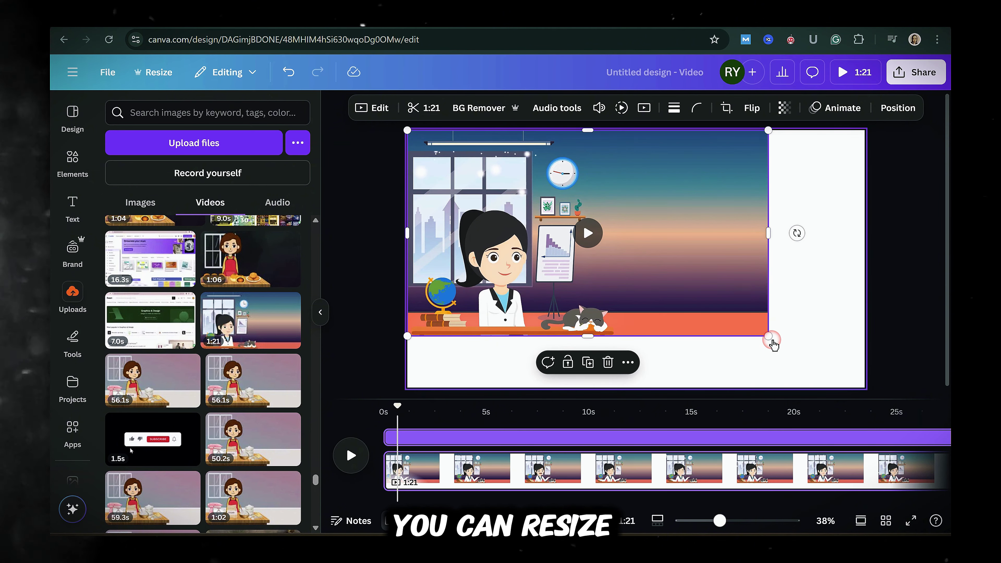
drag(785, 349, 871, 400)
click(378, 110)
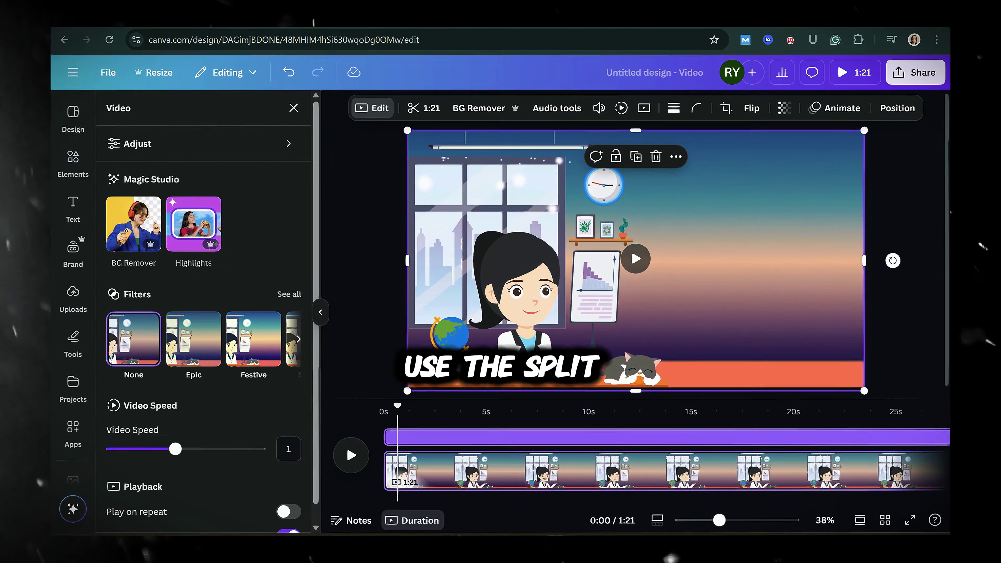
Step: Split the video page on the timeline at 0:01 and again at 0:03
drag(388, 416, 416, 415)
click(411, 457)
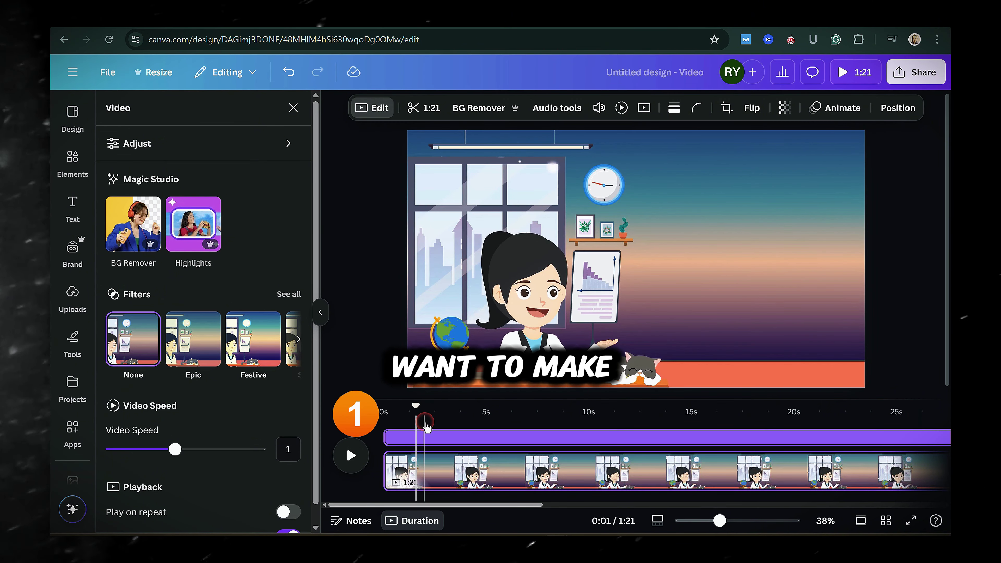
right_click(412, 470)
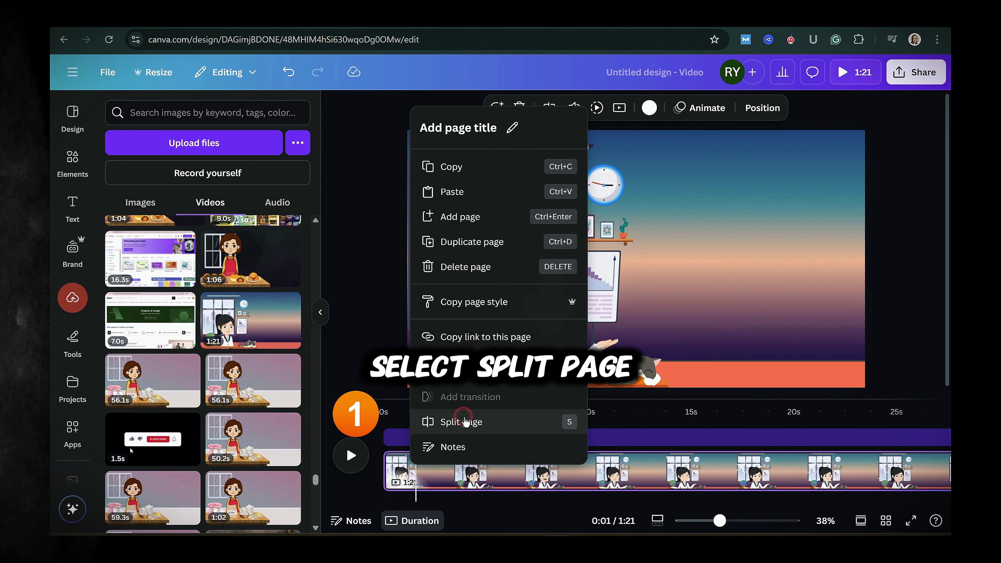
click(466, 422)
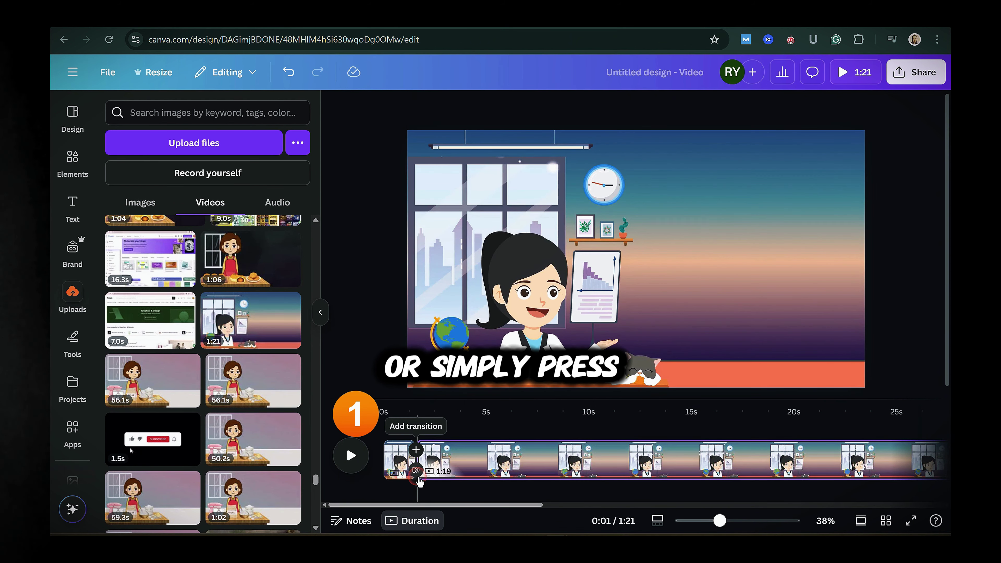
drag(418, 417, 444, 417)
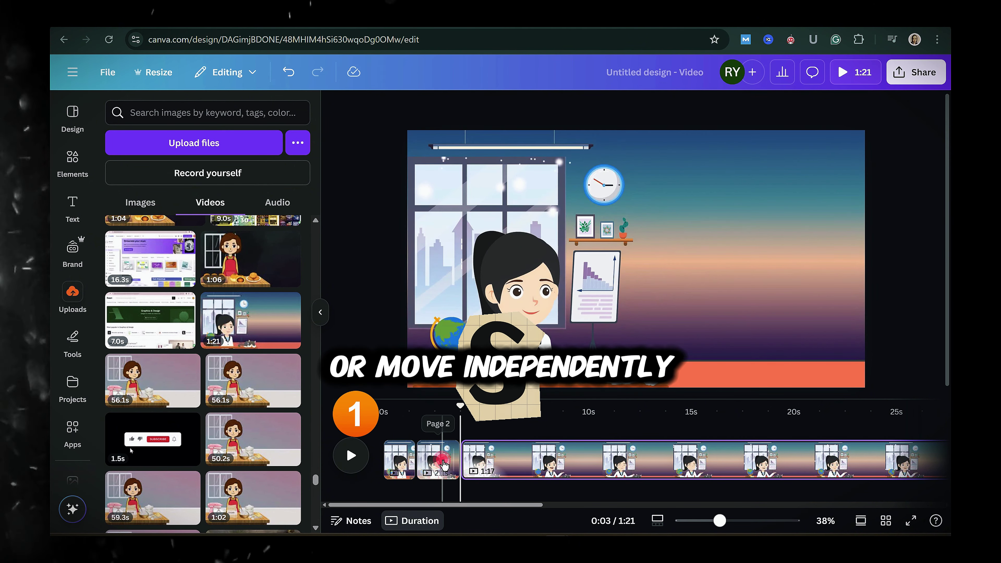
click(499, 457)
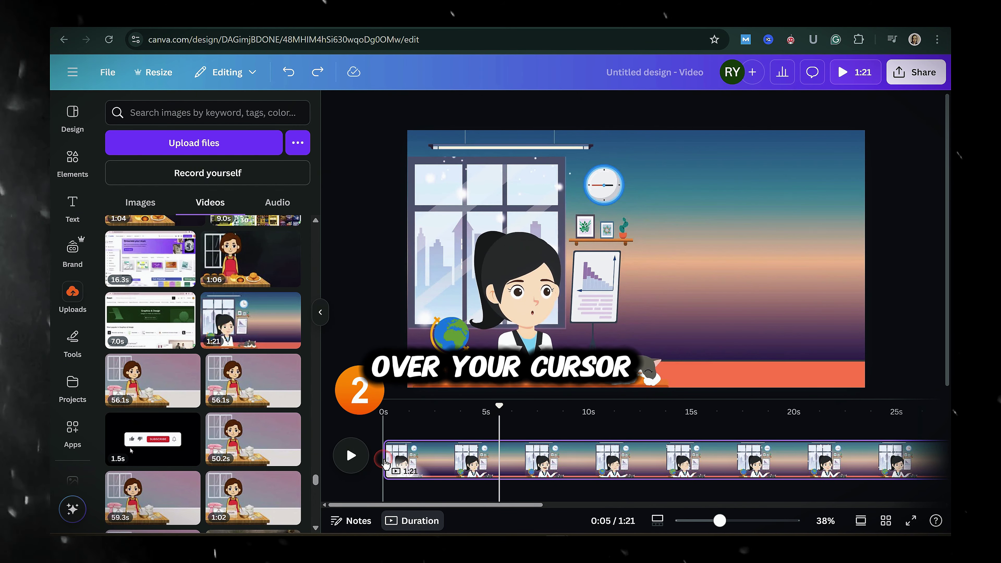
Step: Trim the page's start so the video lasts 1:13, and its end so it lasts 1:02
drag(388, 462, 931, 505)
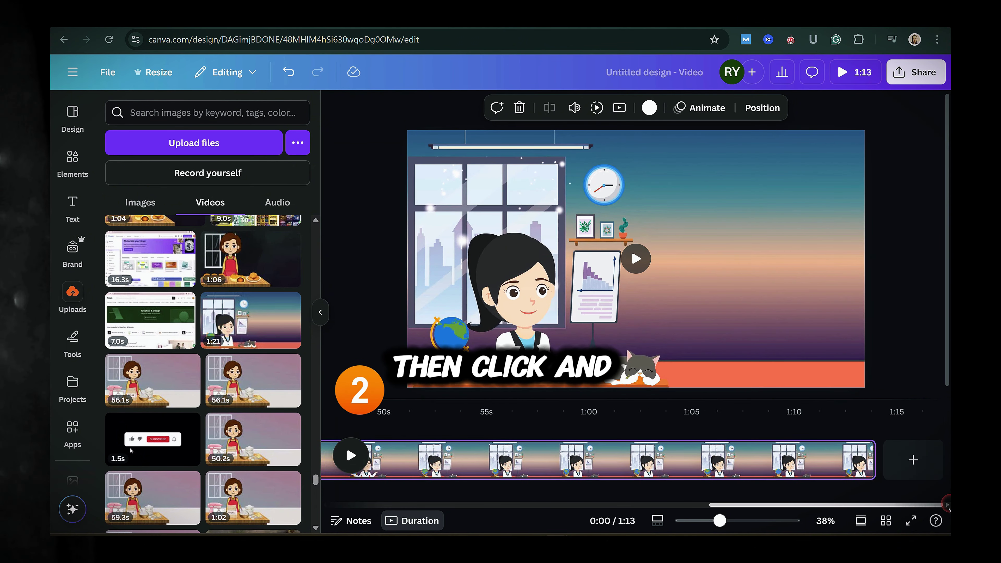
drag(875, 465, 652, 461)
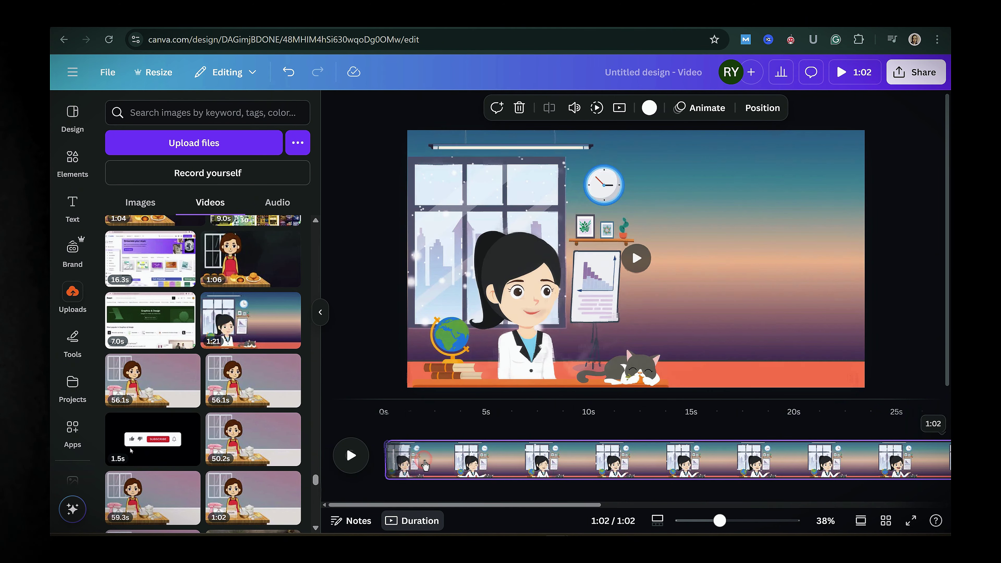
mouse_move(388, 460)
mouse_down()
mouse_move(485, 462)
mouse_move(388, 468)
mouse_up()
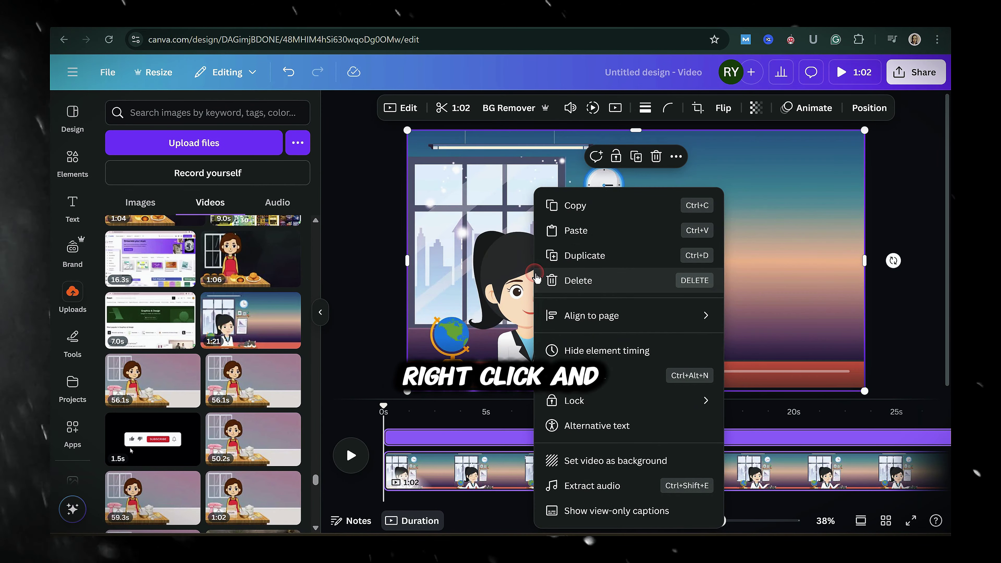
Step: Extract the video's audio to a separate track, place the playhead at 0:11 and select the video clip
click(582, 487)
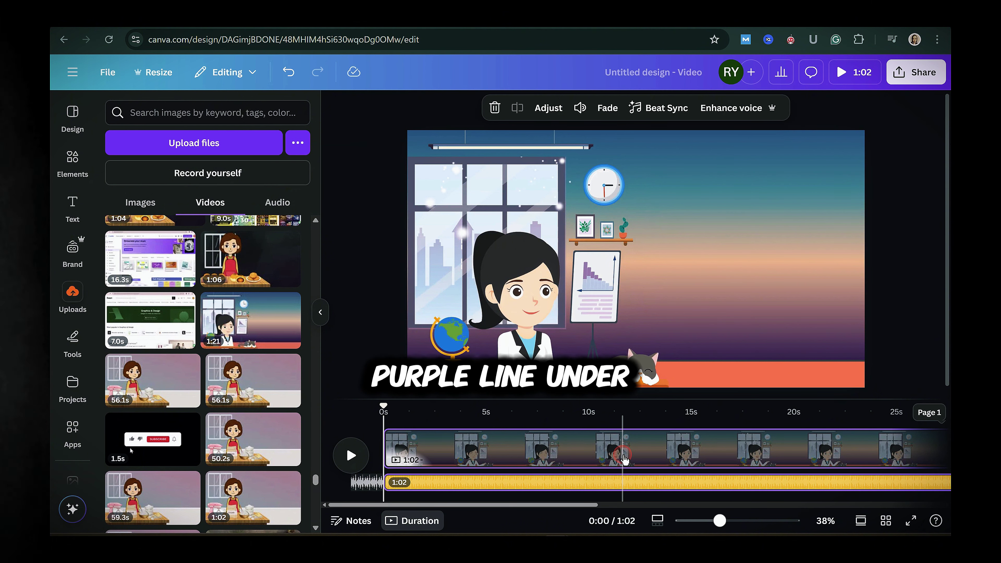
click(610, 482)
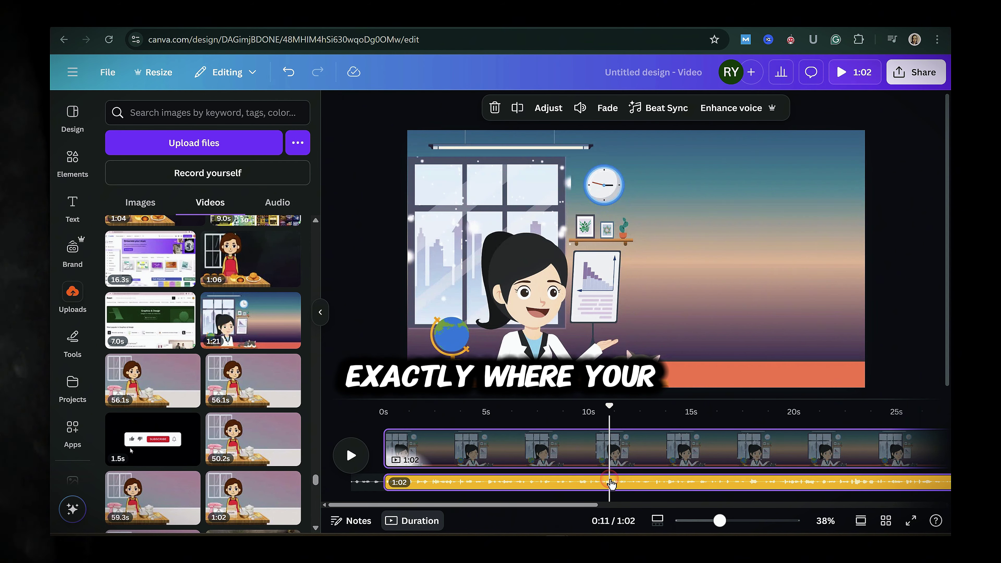
click(501, 450)
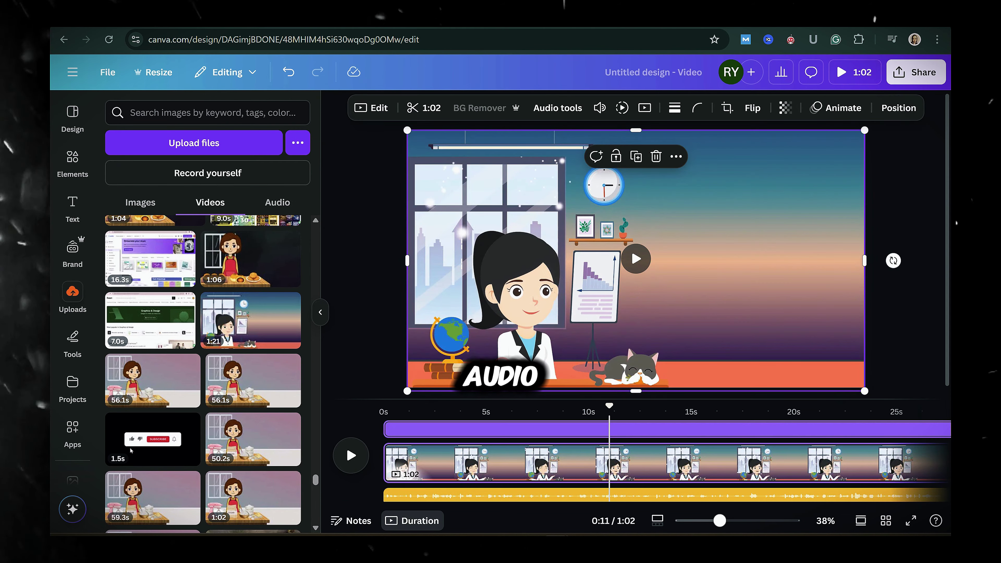
Step: Split the extracted audio and the video around the short pause at 0:08 and remove the cut-out piece from both
click(477, 479)
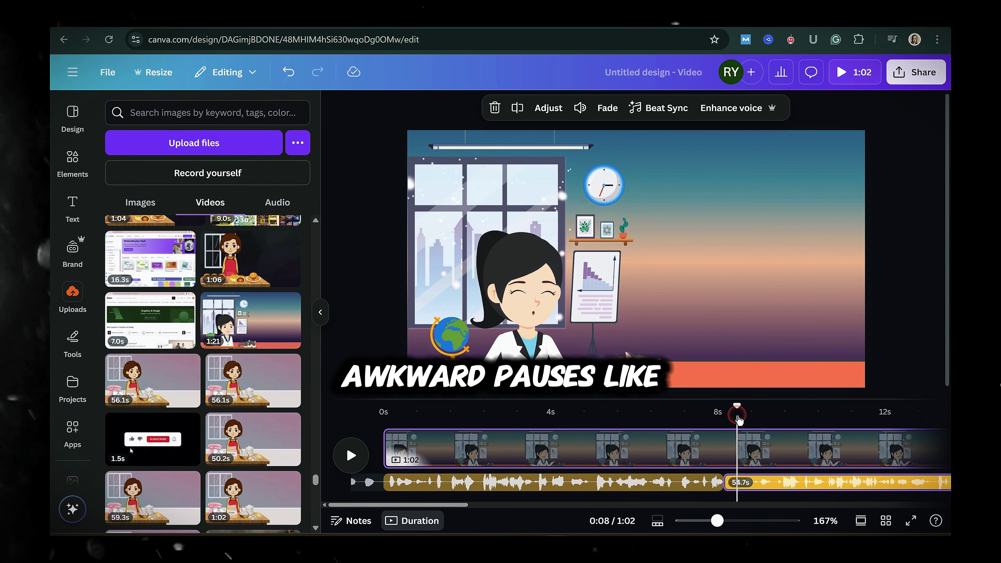
click(730, 490)
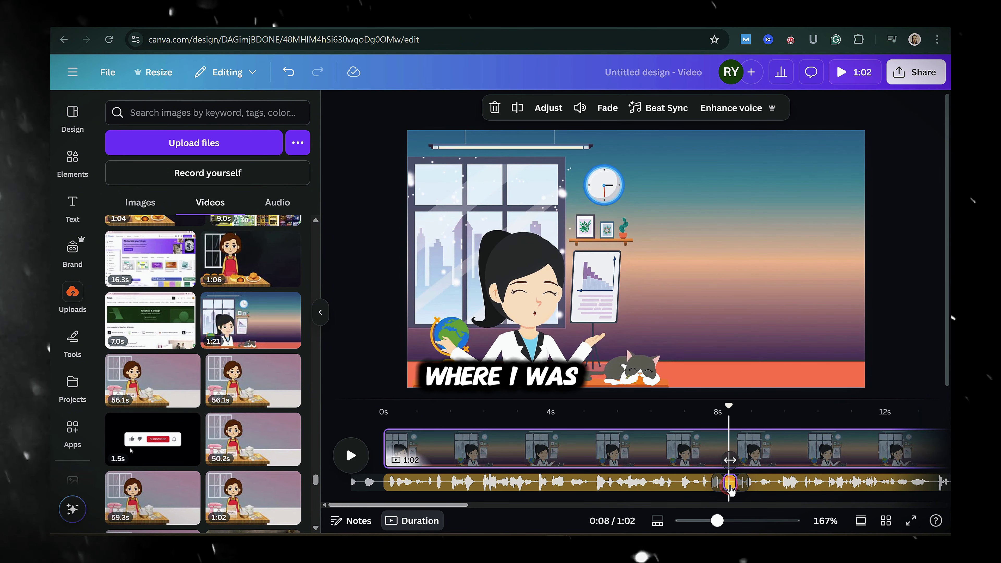
click(728, 407)
mouse_move(728, 413)
mouse_down()
mouse_move(712, 412)
mouse_move(741, 414)
mouse_move(729, 414)
mouse_up()
key(s)
click(730, 489)
key(s)
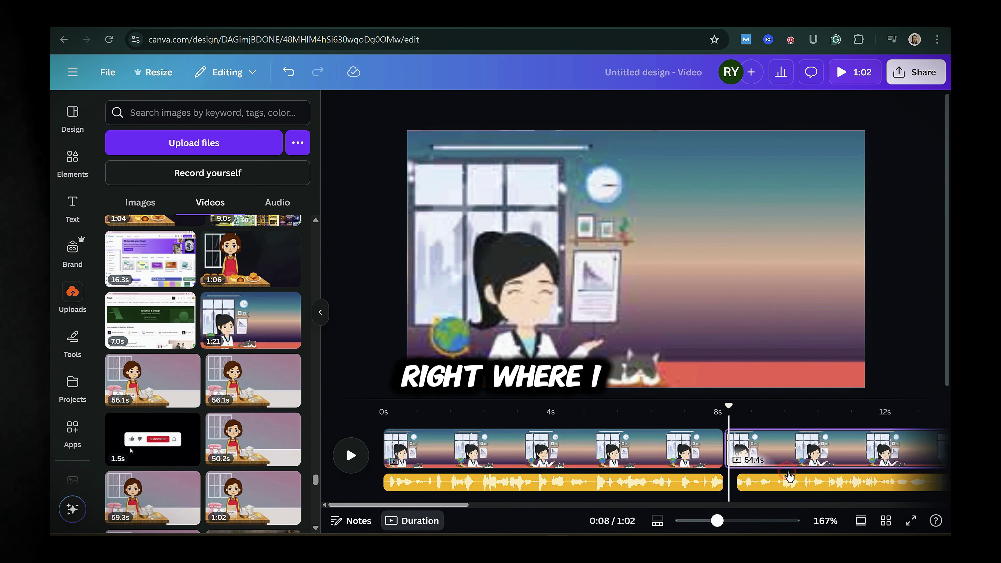
click(775, 436)
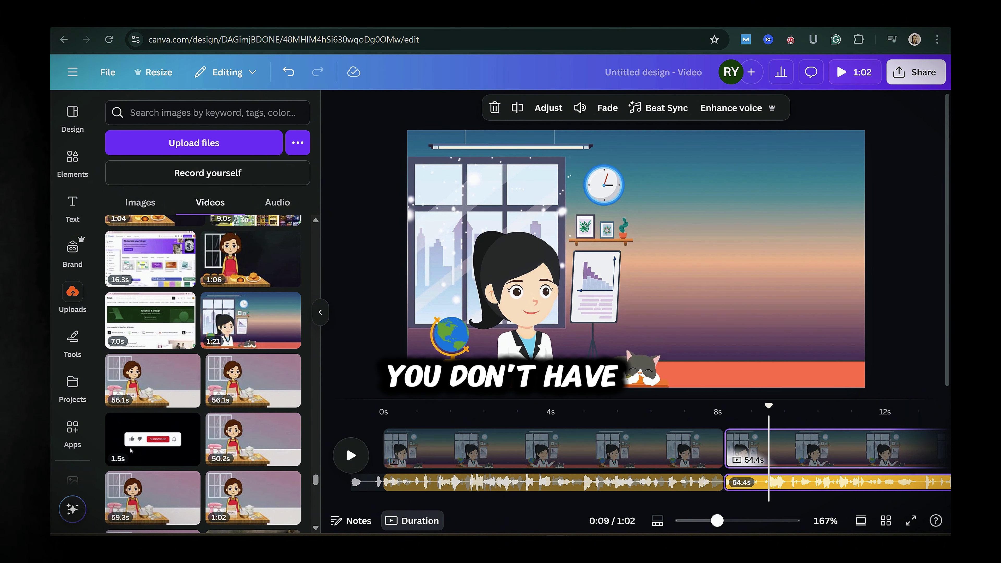
Step: Examine the audio waveform further along the timeline and move the playhead to the pause at about 0:17
drag(521, 504, 557, 505)
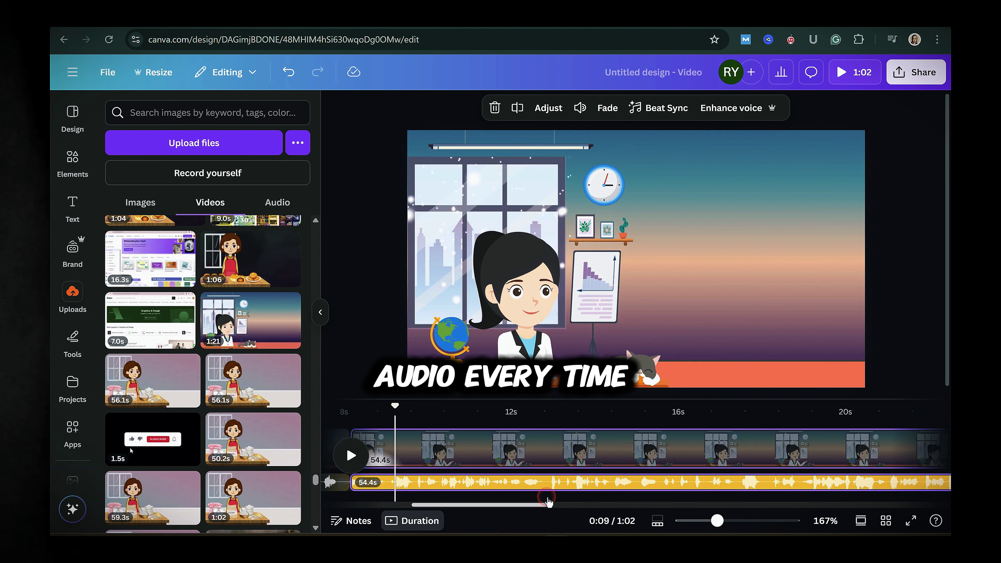
click(752, 422)
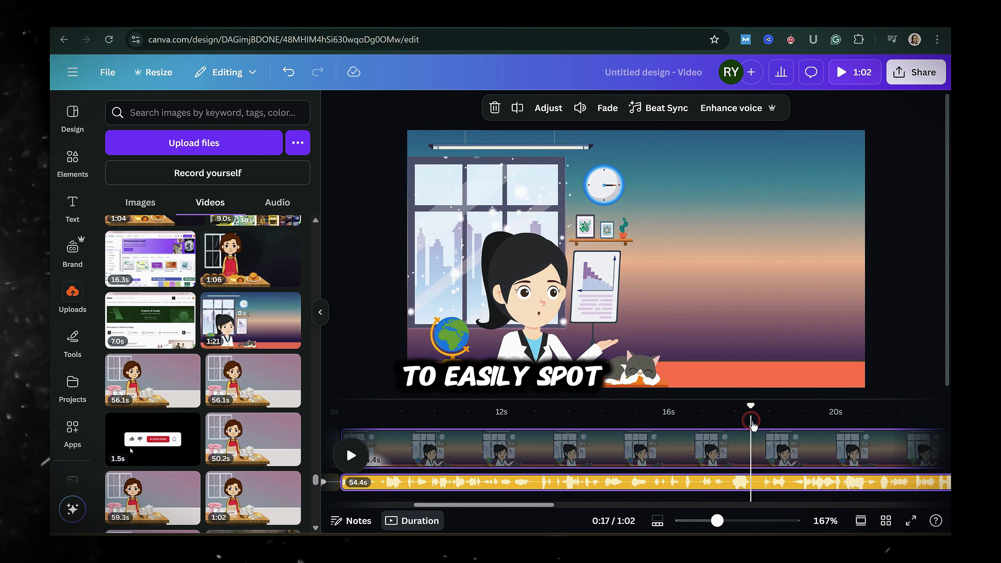
drag(749, 409, 765, 412)
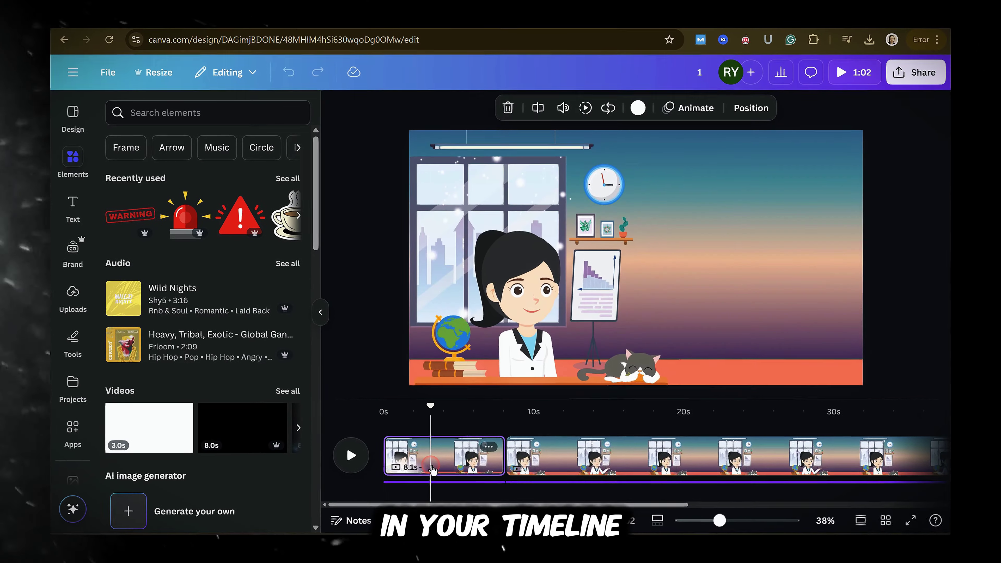
Step: Place the uploaded 4.7-second "Because sometimes" caption video over the first page as an overlay
click(73, 294)
click(182, 206)
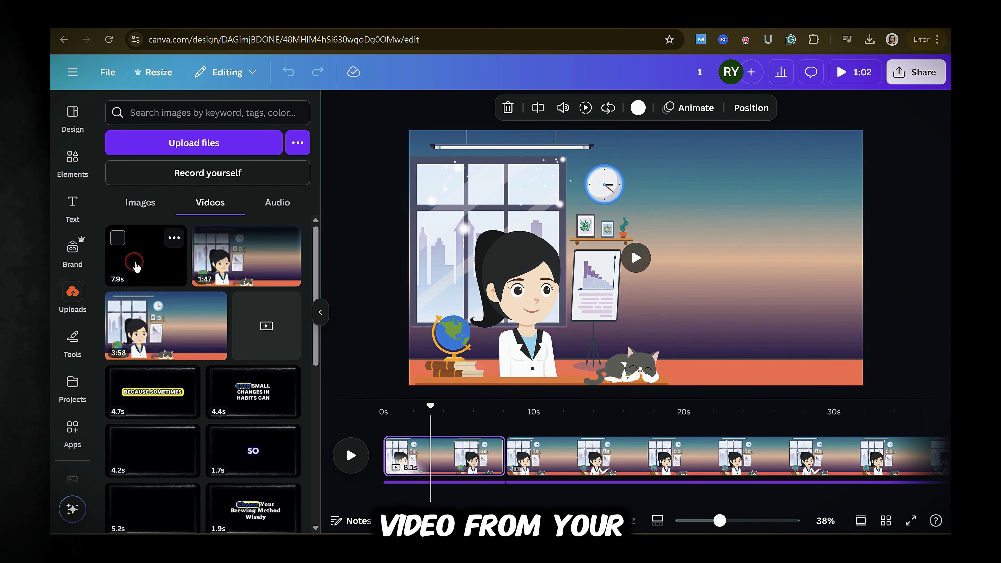
drag(148, 399, 638, 258)
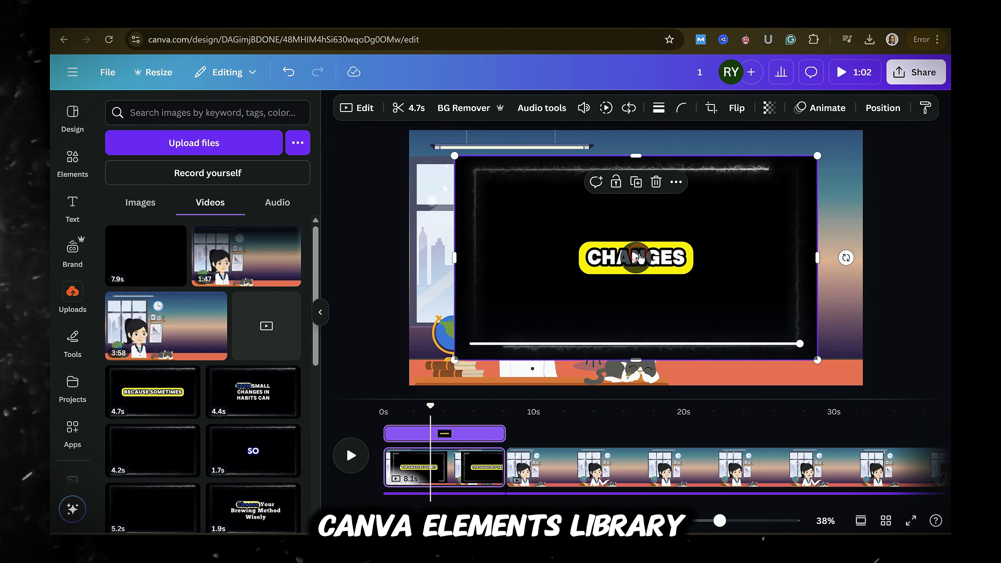
Step: Search the elements library for "make money", limit the results to videos and browse them
click(73, 164)
click(183, 114)
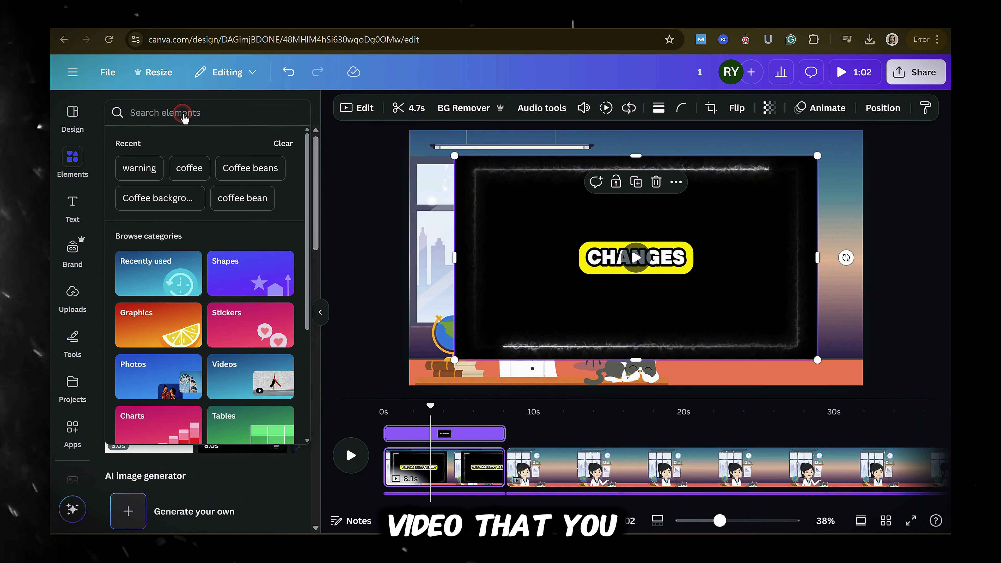
text(make money)
key(Return)
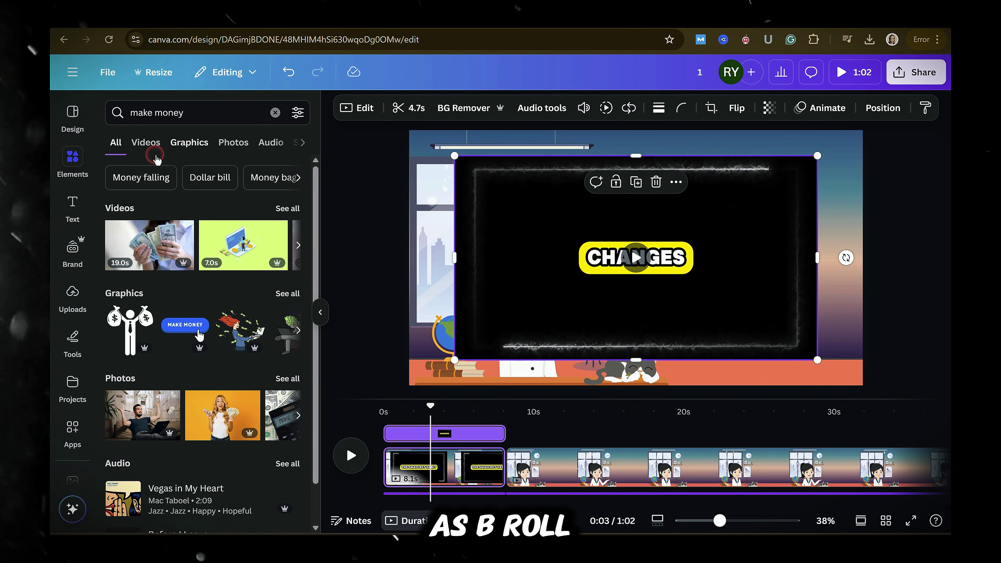
click(146, 143)
scroll(311, 350, down, 10)
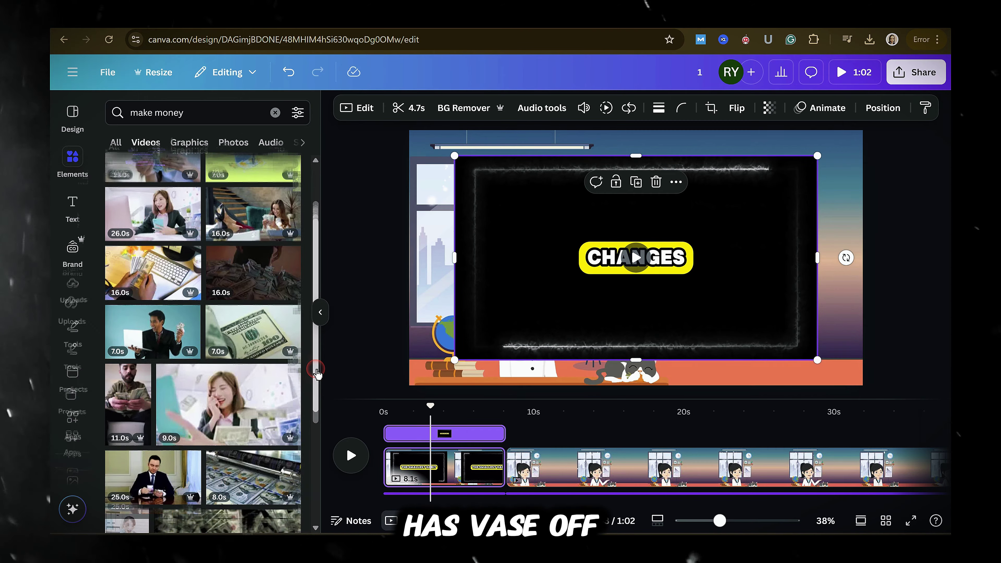
scroll(304, 368, up, 3)
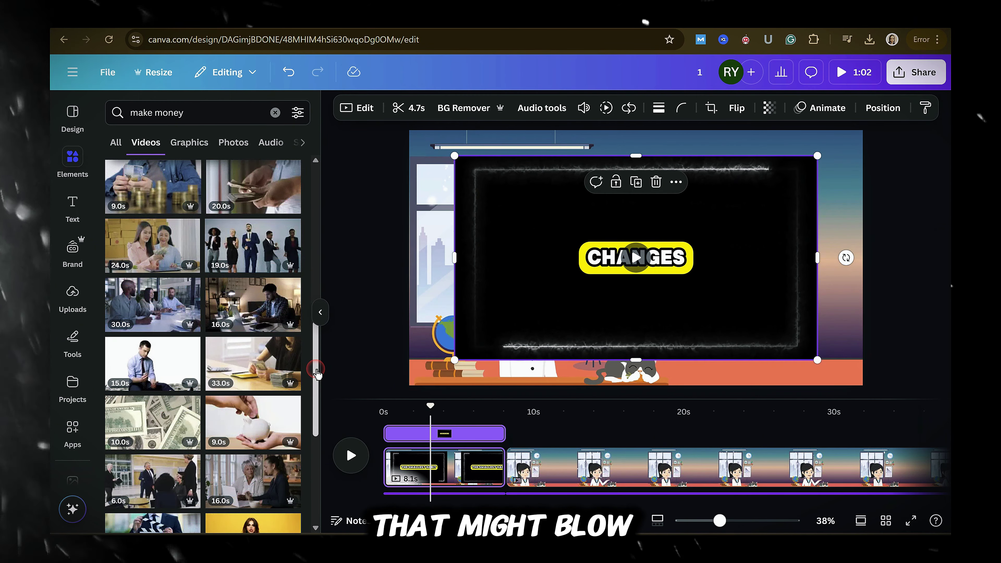
scroll(290, 367, up, 10)
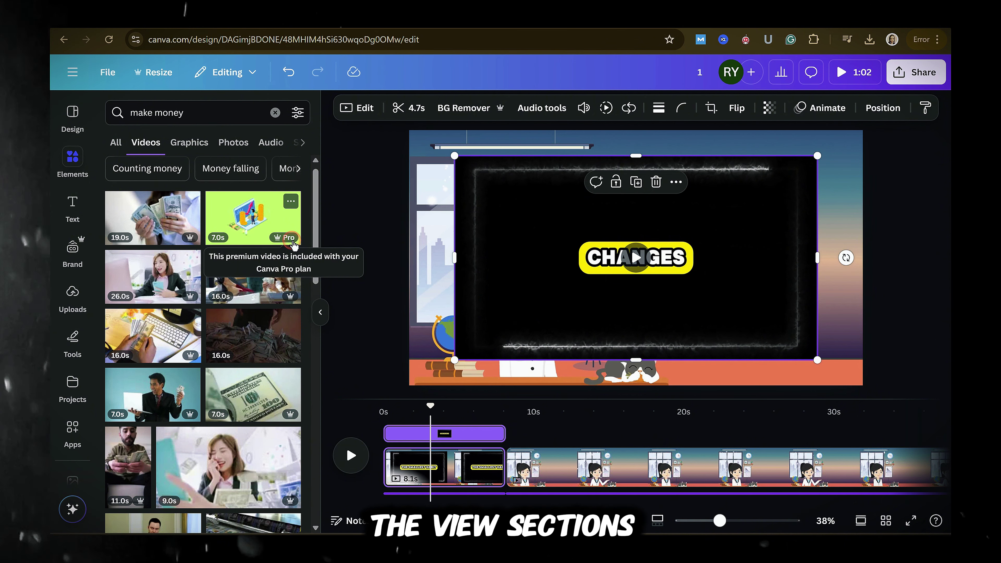
Step: Filter the "make money" video results to free items and look through them
click(297, 115)
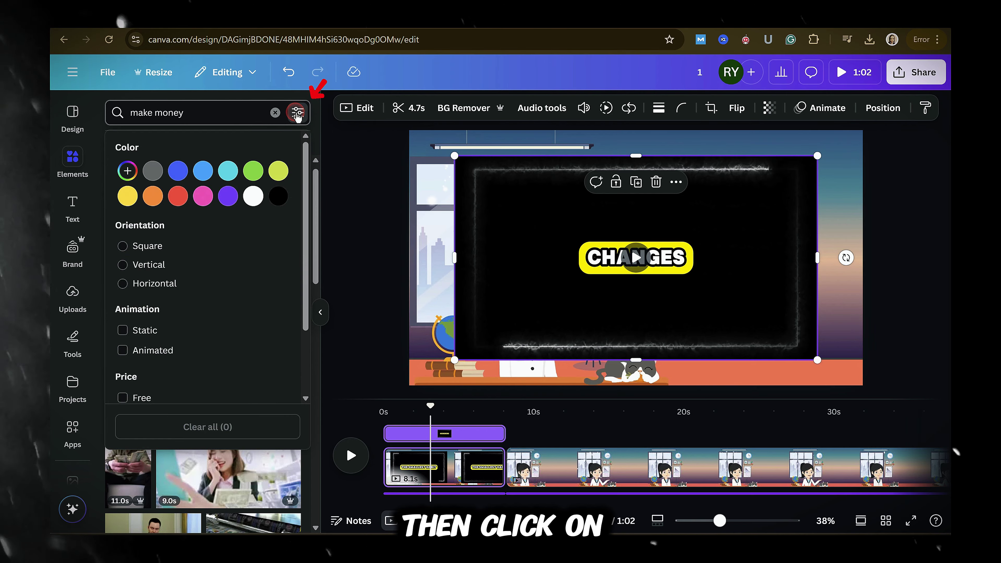
scroll(183, 328, down, 2)
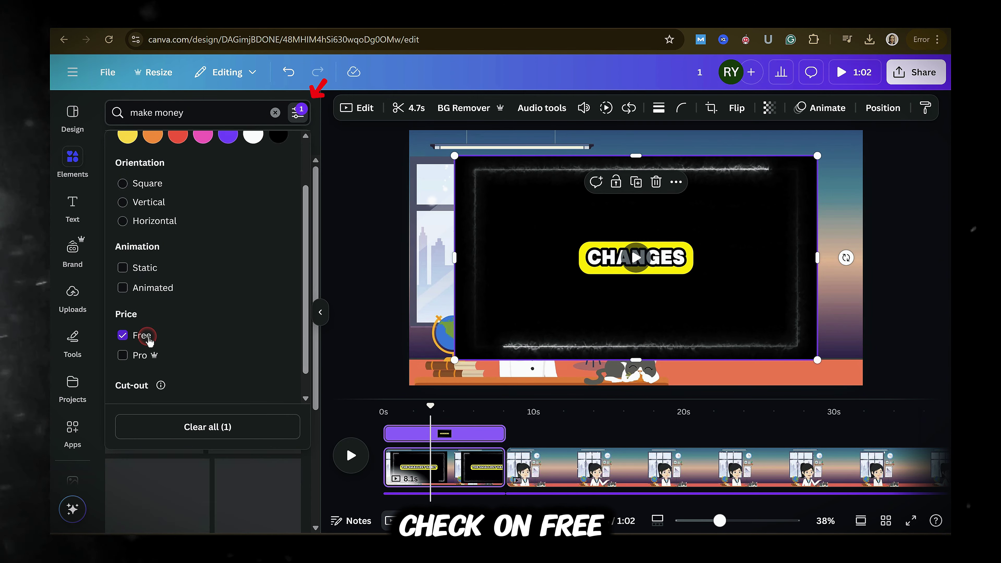
click(360, 322)
scroll(278, 348, down, 15)
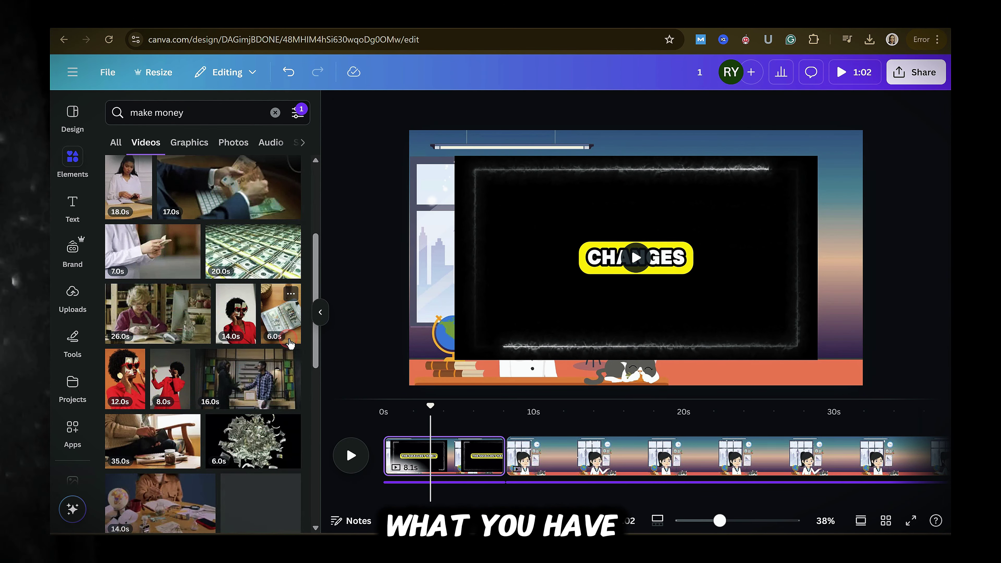
scroll(290, 344, up, 15)
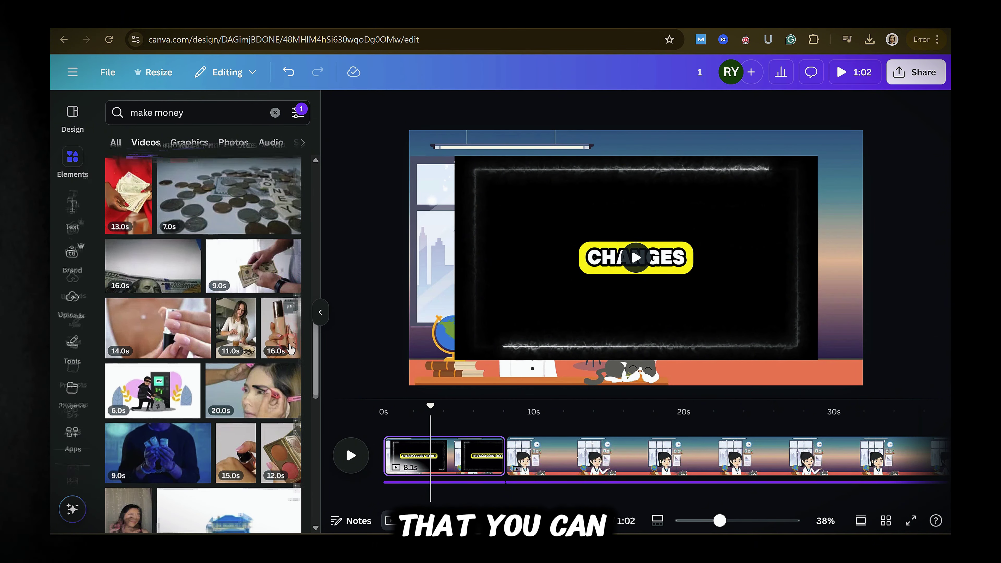
Step: Shrink the overlay video to about half the canvas width and place it in the empty area beside the whiteboard
click(547, 215)
drag(547, 217, 508, 191)
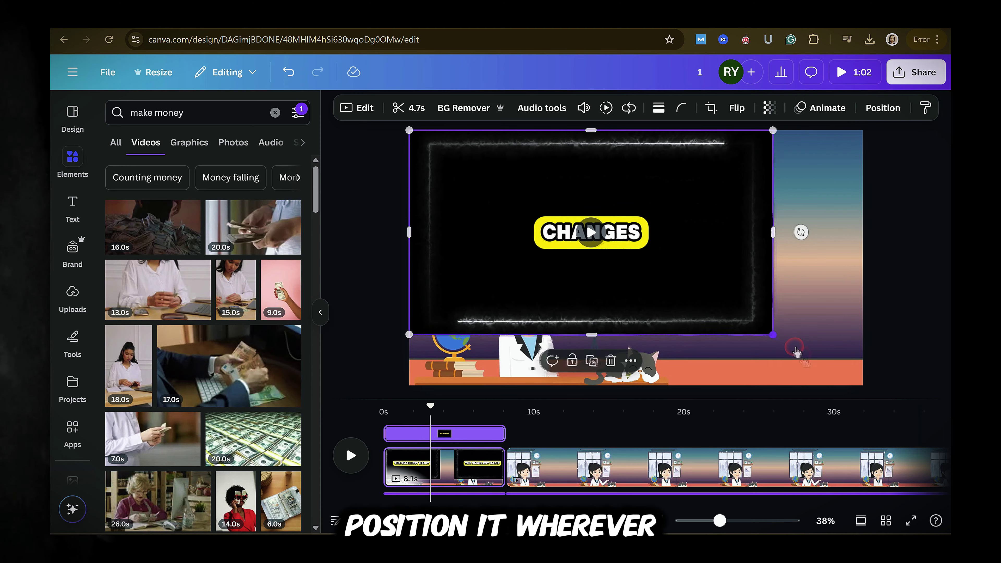
drag(772, 336, 627, 253)
drag(600, 201, 827, 284)
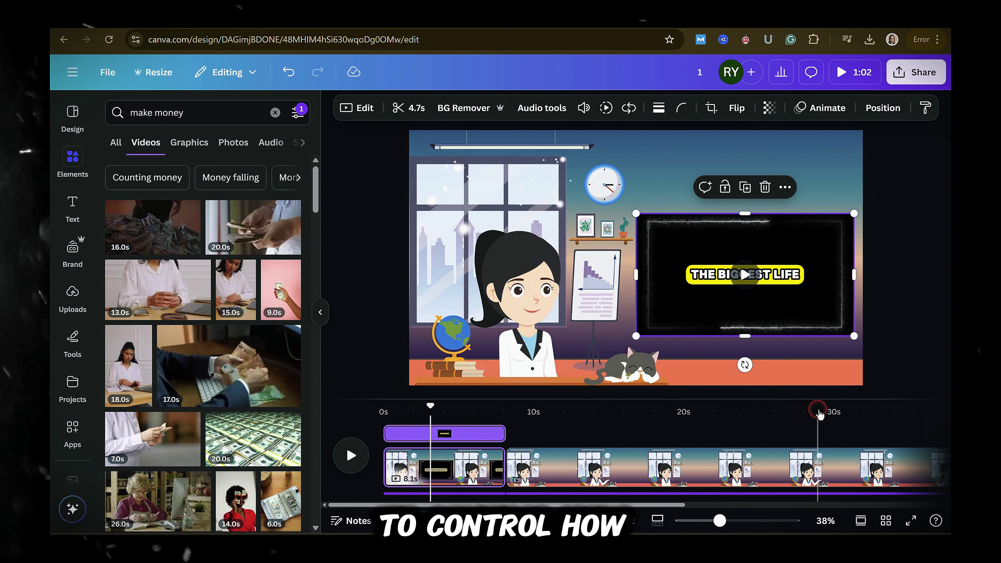
Step: Split the first page at 0:03 and delete the overlay video from the second part
click(440, 455)
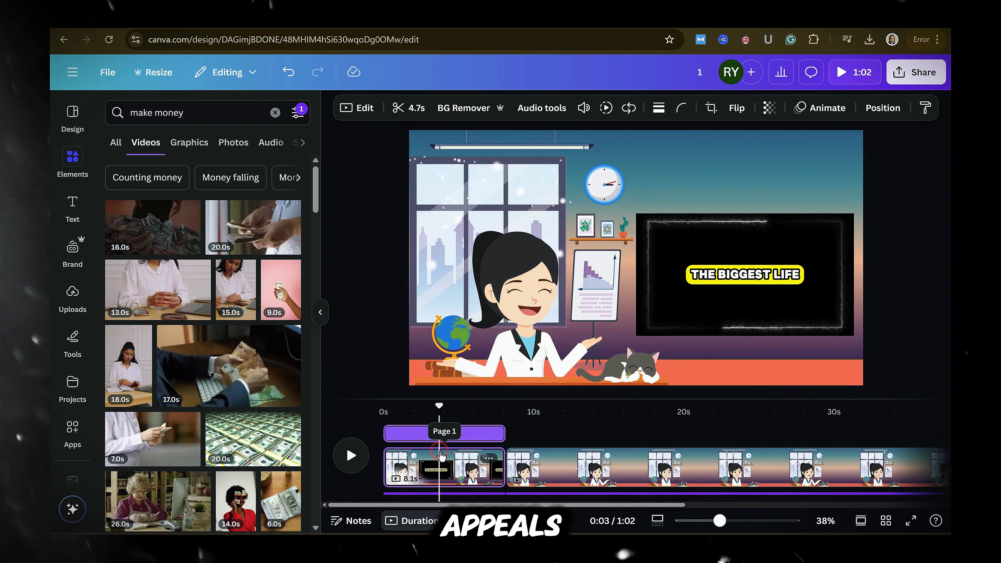
right_click(440, 455)
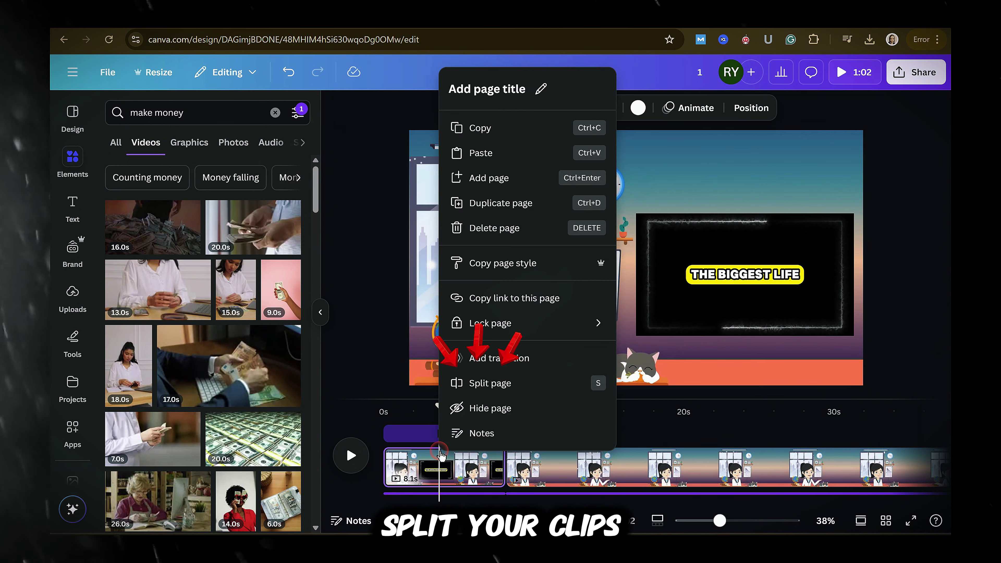
click(480, 382)
click(469, 433)
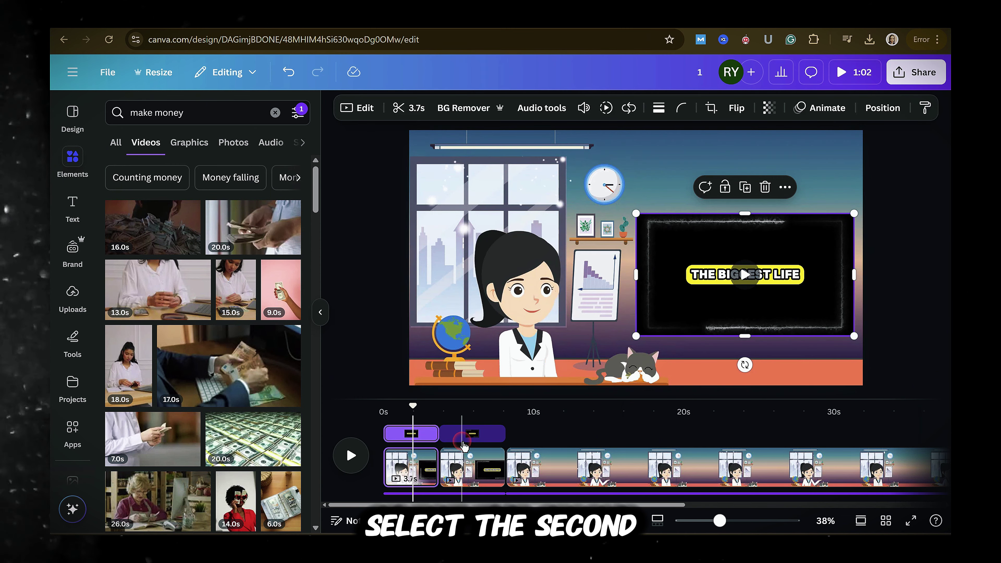
click(462, 441)
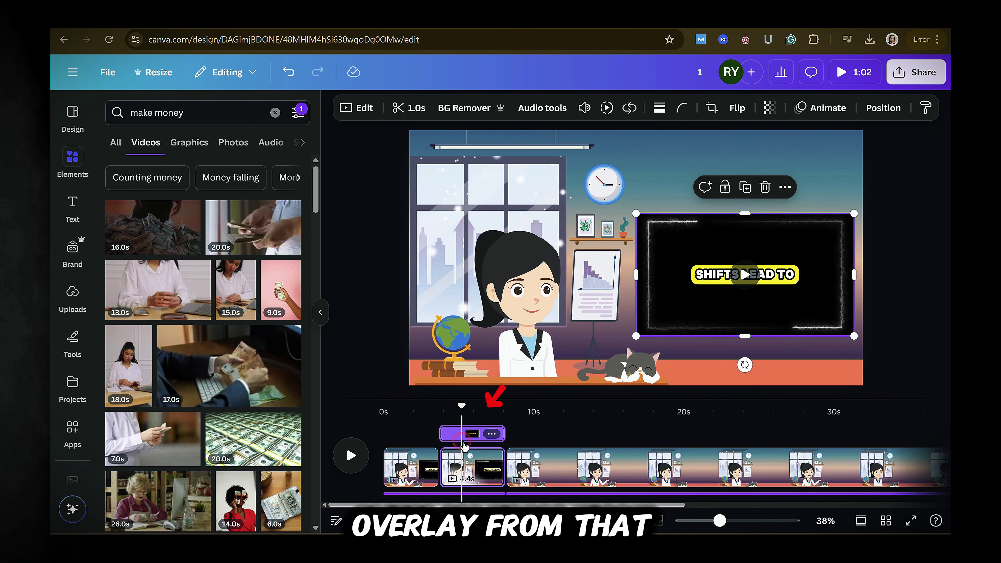
Step: Mute the overlay video remaining on the first page
drag(464, 444, 412, 424)
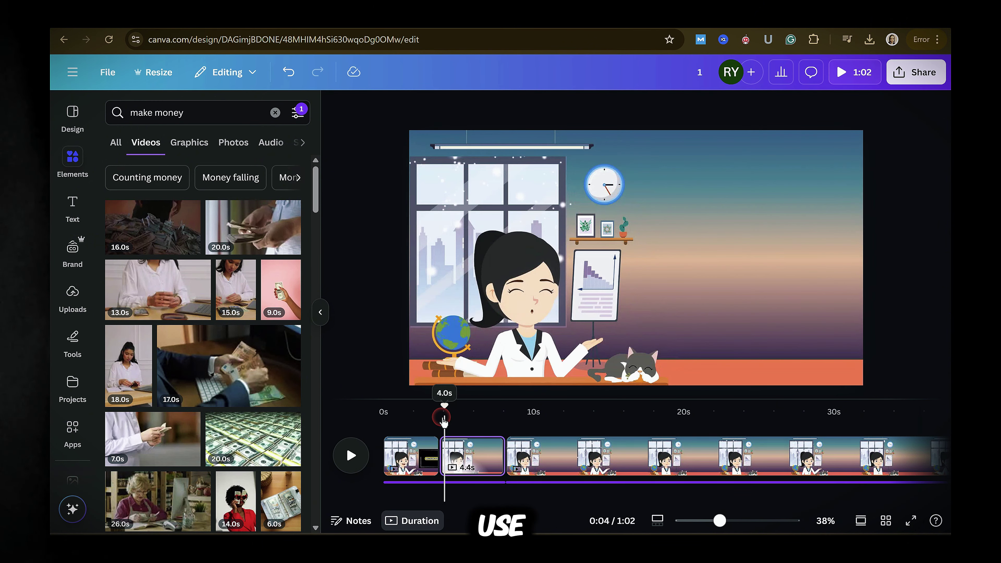
click(555, 109)
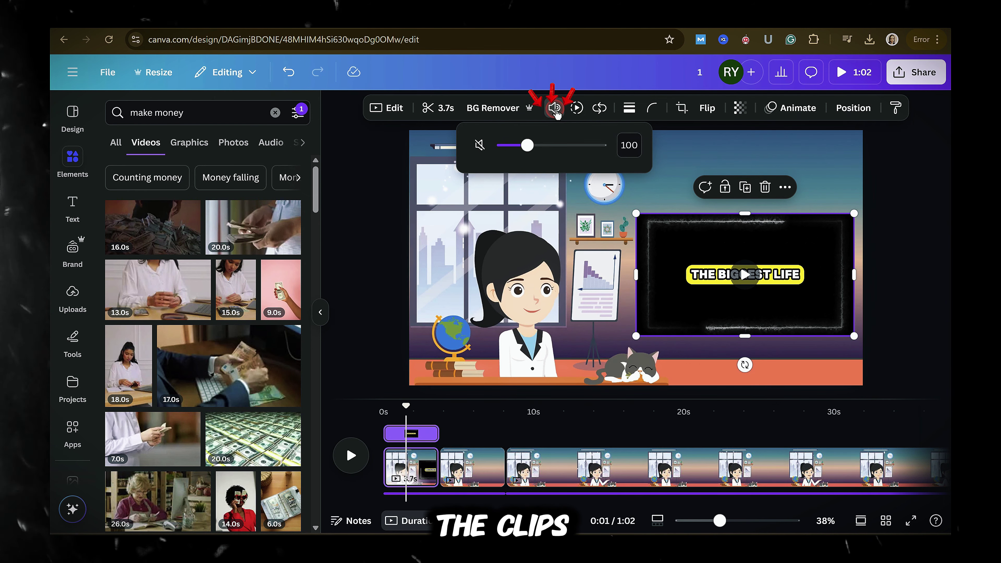
click(480, 145)
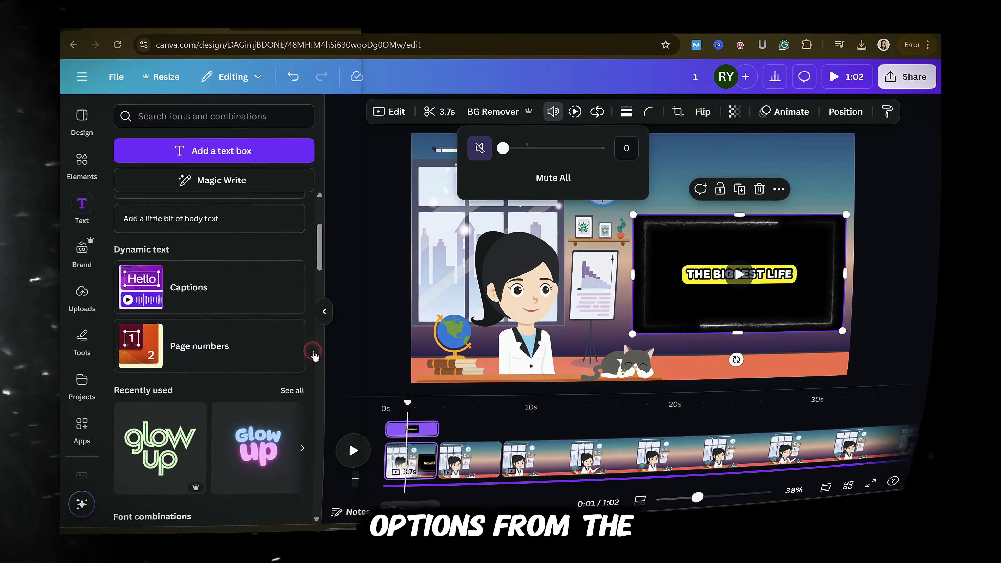
Step: Add a default heading to the first page and place it above the overlay video
scroll(310, 356, down, 10)
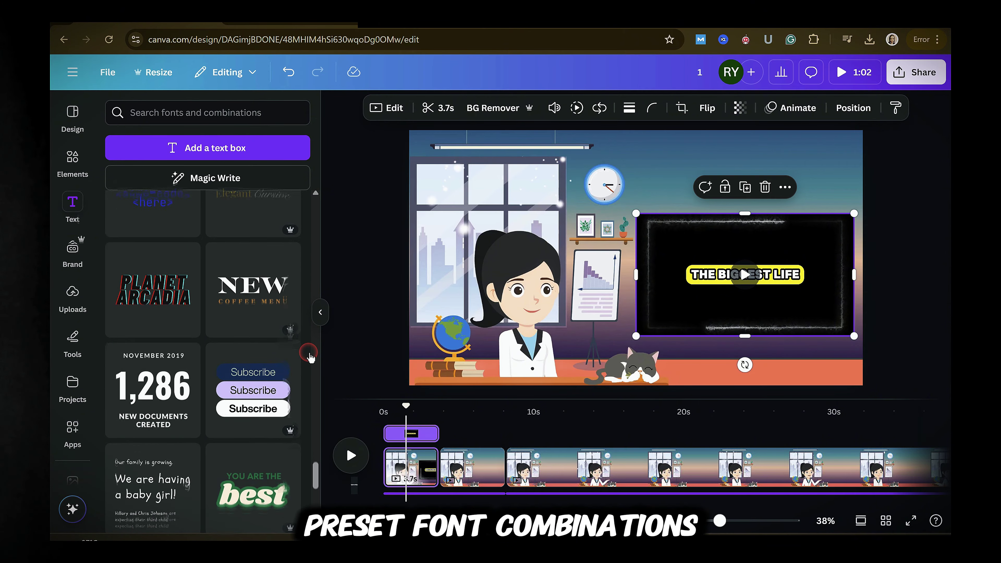
scroll(310, 357, up, 5)
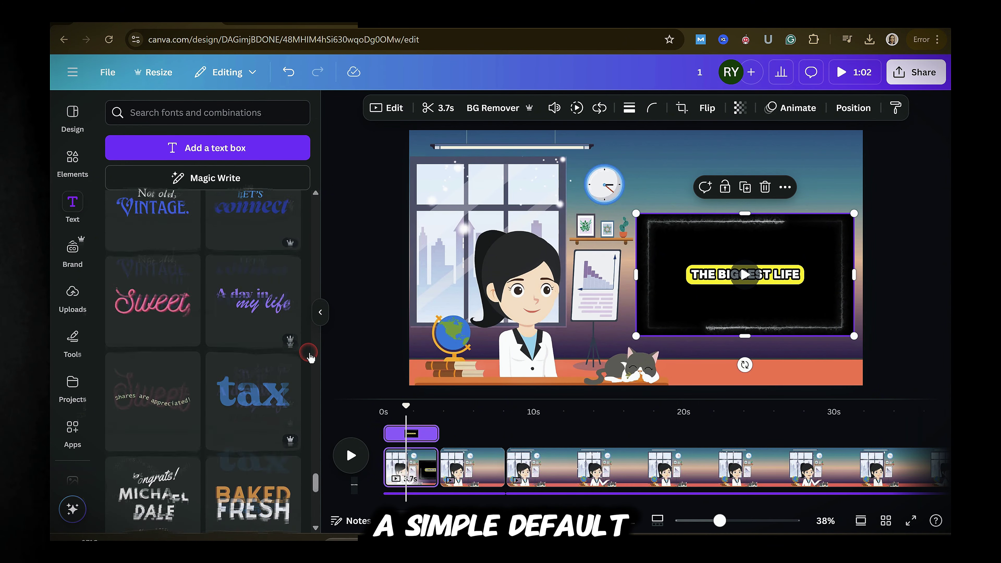
scroll(310, 356, up, 10)
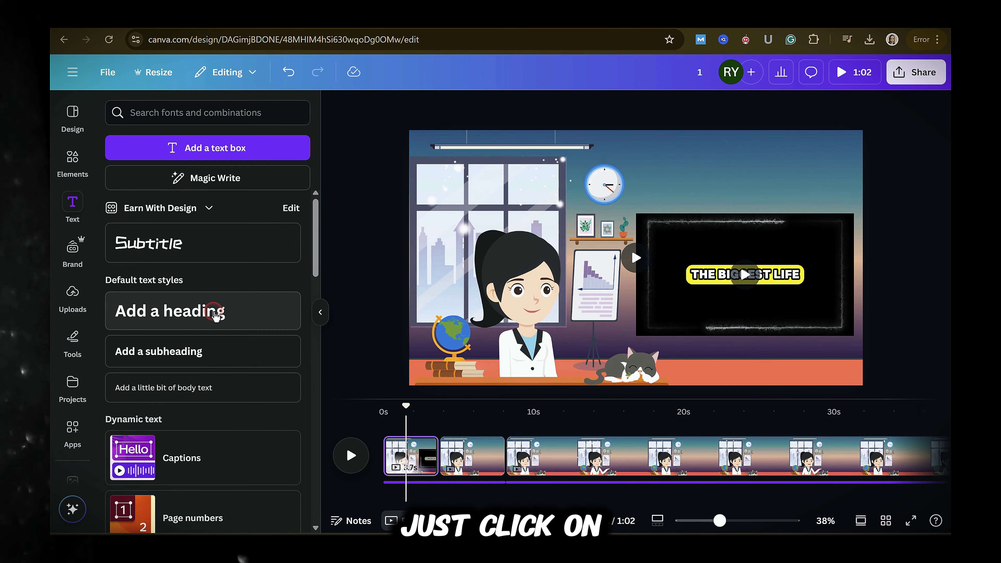
click(215, 314)
drag(647, 304, 757, 214)
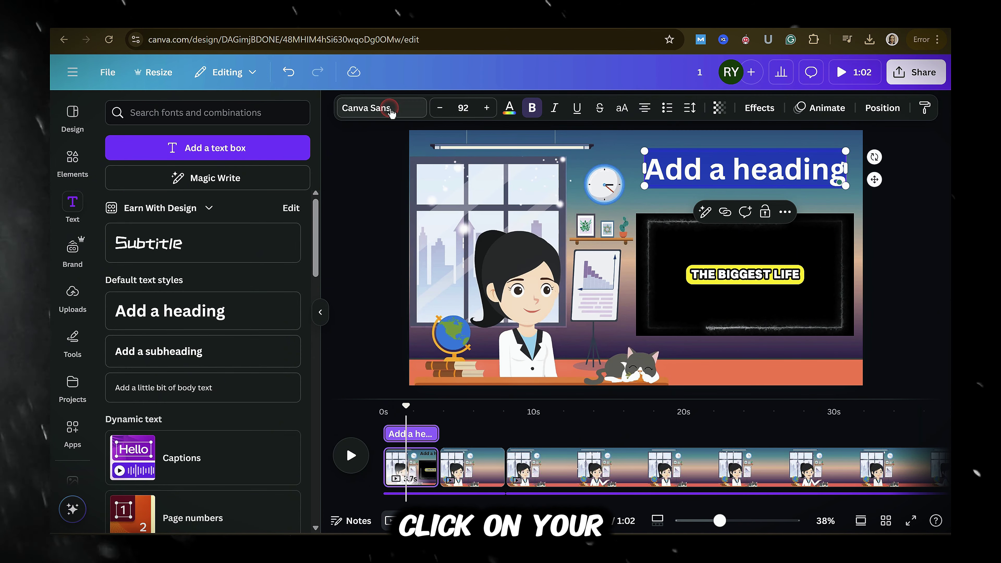
Step: Search the fonts for "no" and set the heading's font to Norwester
click(380, 107)
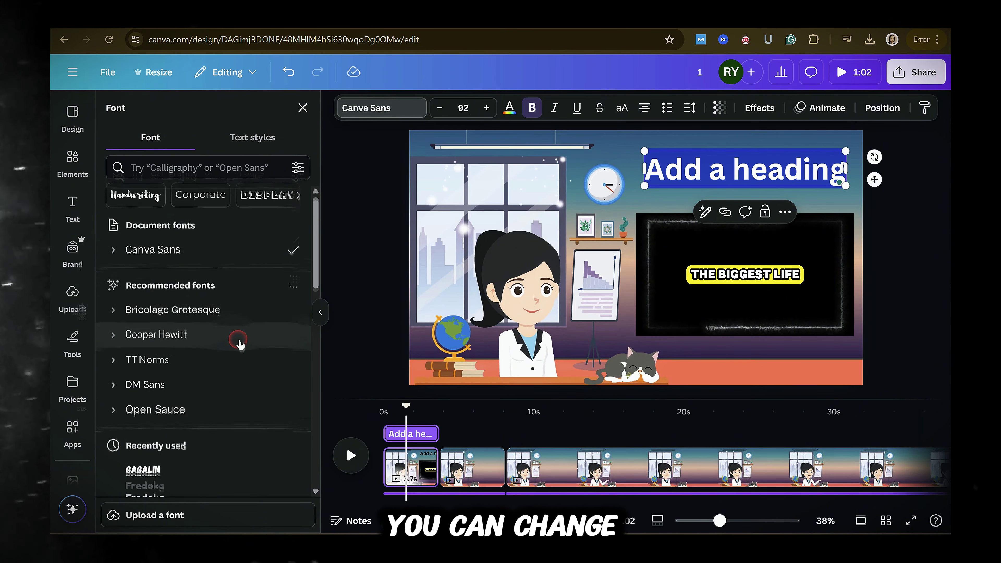
scroll(241, 354, down, 5)
scroll(237, 351, down, 5)
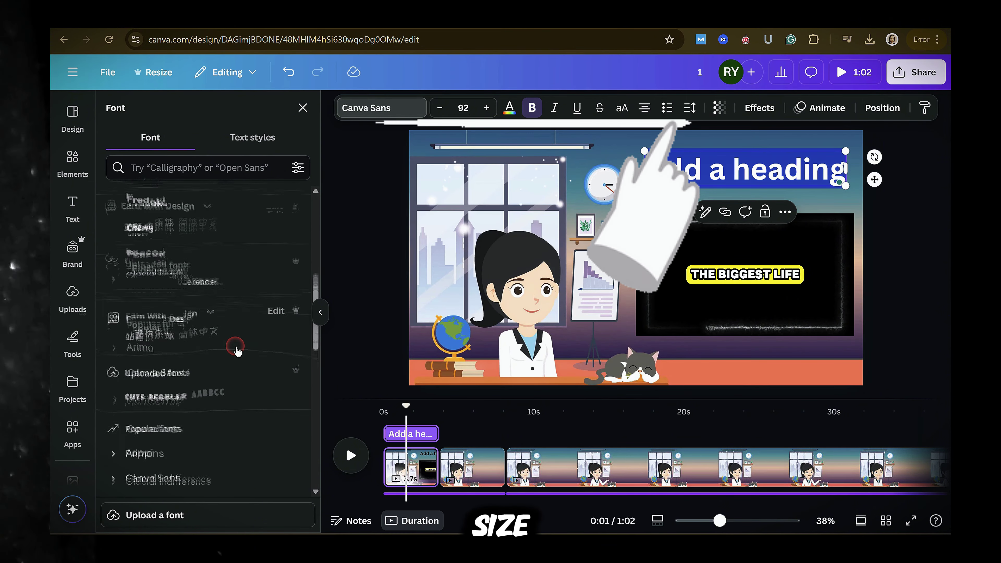
scroll(235, 343, up, 10)
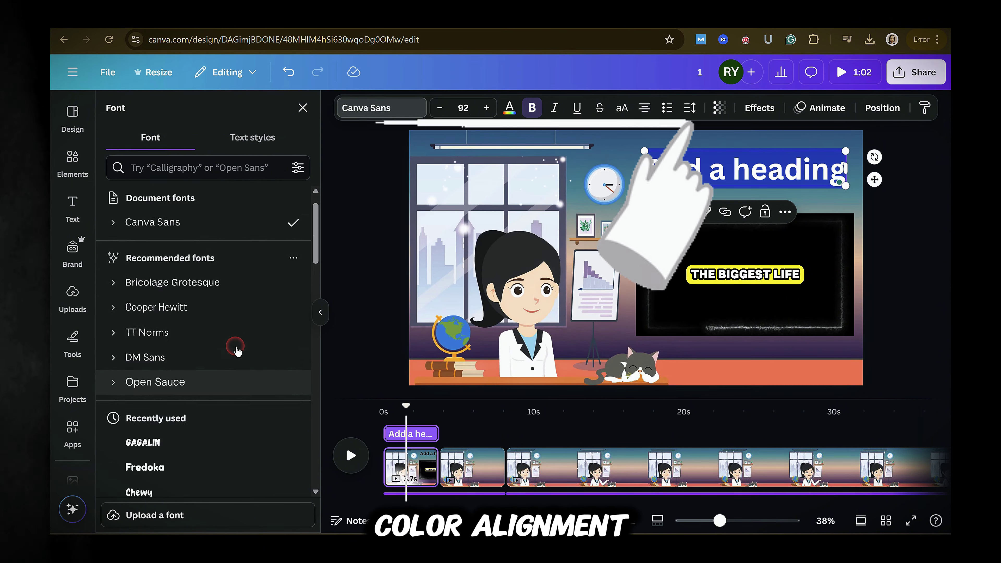
click(211, 168)
text(no)
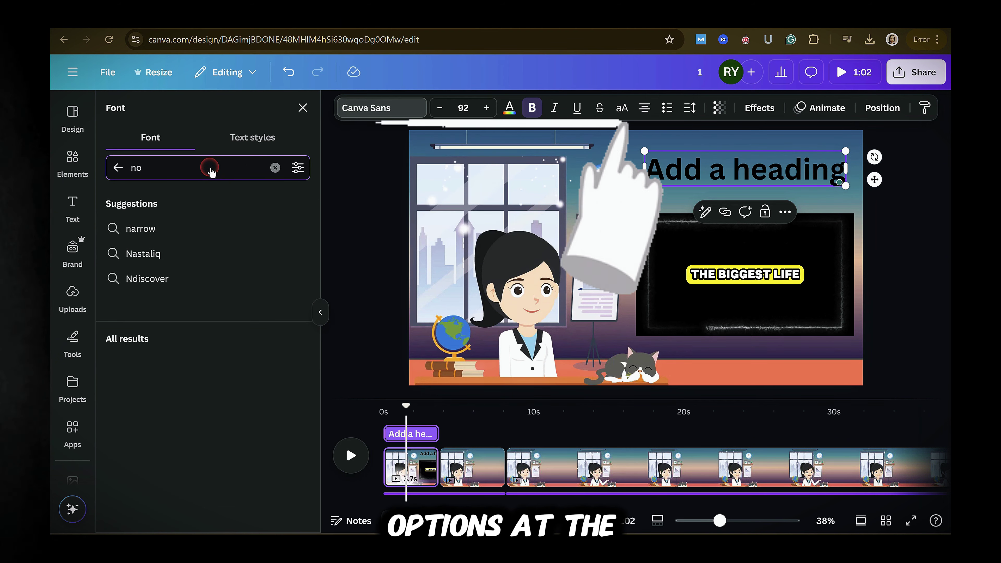
key(Return)
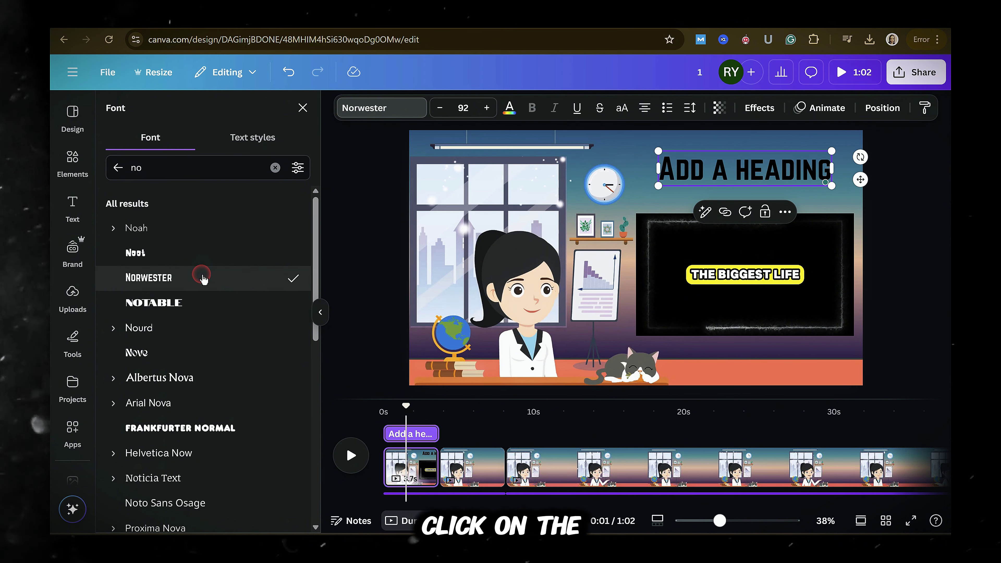
Step: Try the Hollow text effect on the heading
click(755, 108)
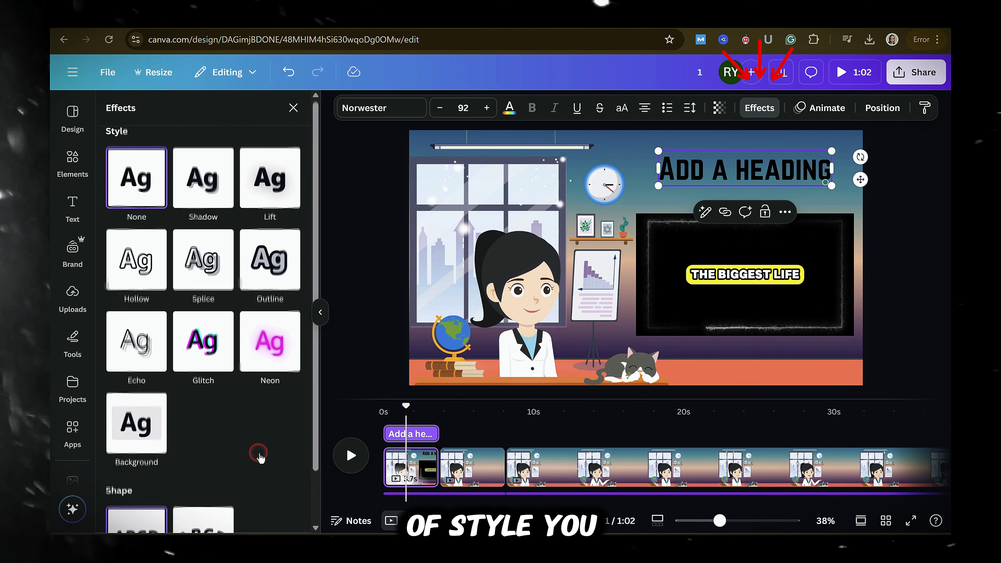
click(136, 261)
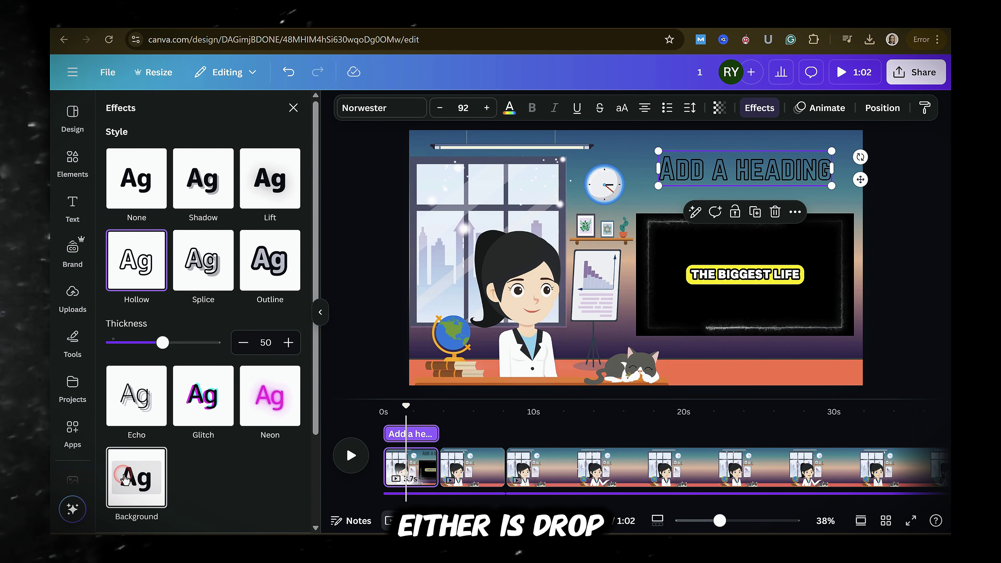
scroll(125, 480, down, 3)
click(204, 478)
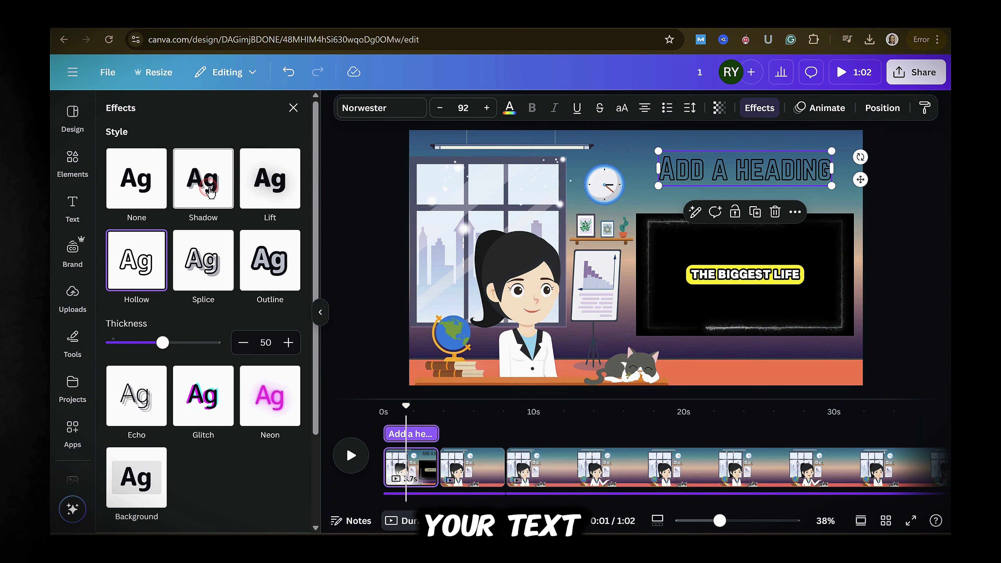
Step: Apply the Shadow effect to the heading with offset 57, direction 39, transparency 43 and a yellow shadow color
click(209, 187)
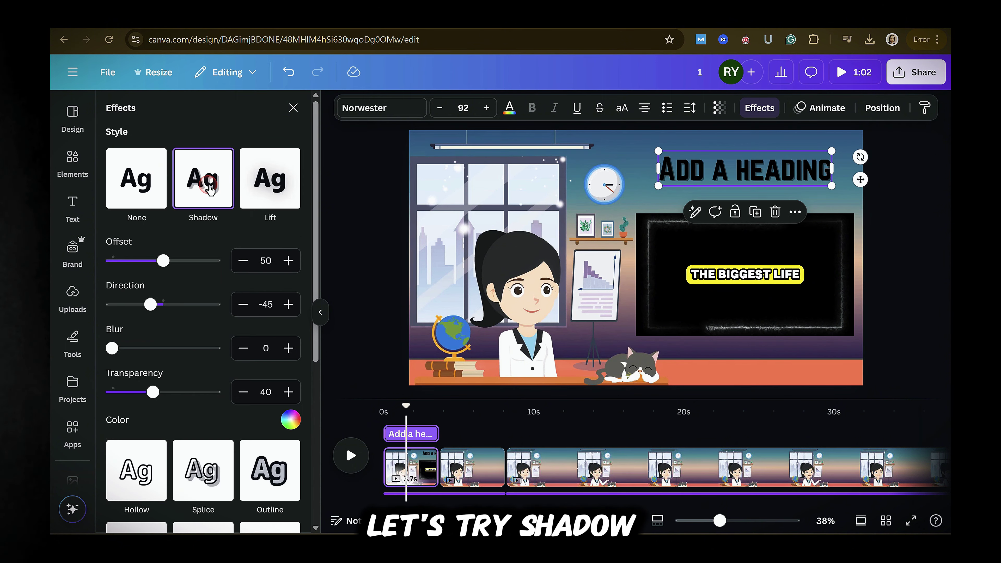
mouse_move(172, 268)
mouse_down()
mouse_move(192, 266)
mouse_move(175, 264)
mouse_up()
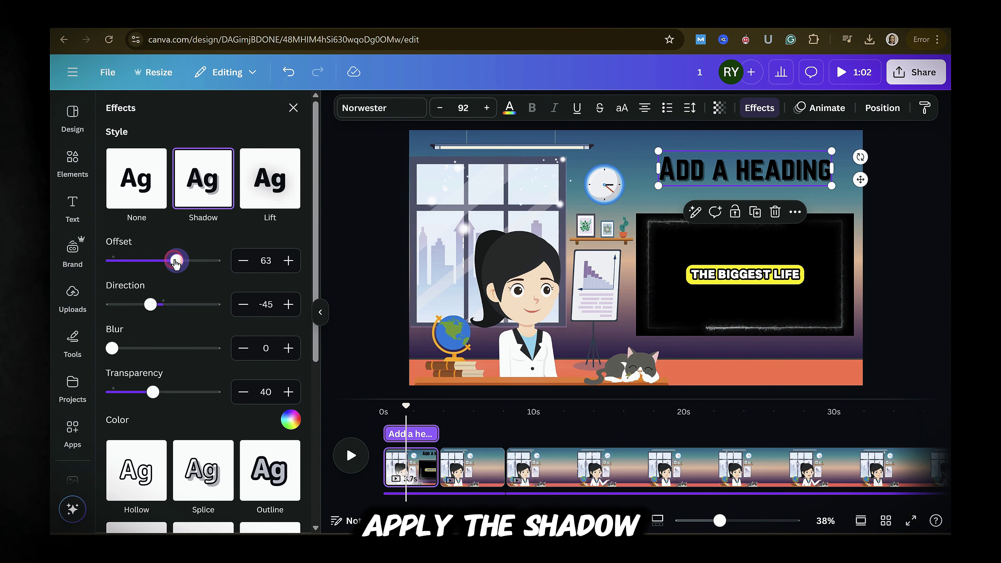
drag(153, 308, 193, 303)
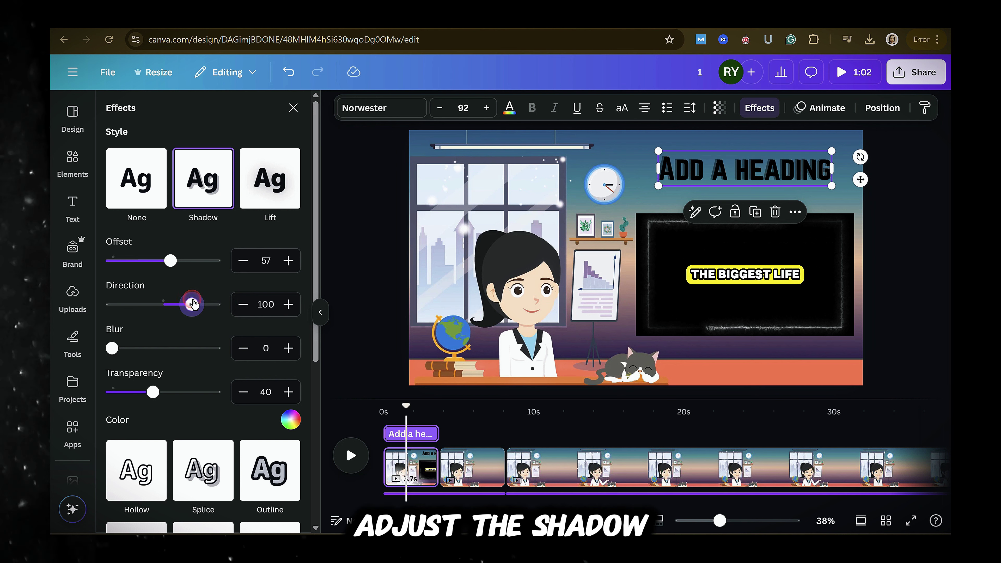
click(159, 393)
drag(196, 391, 157, 390)
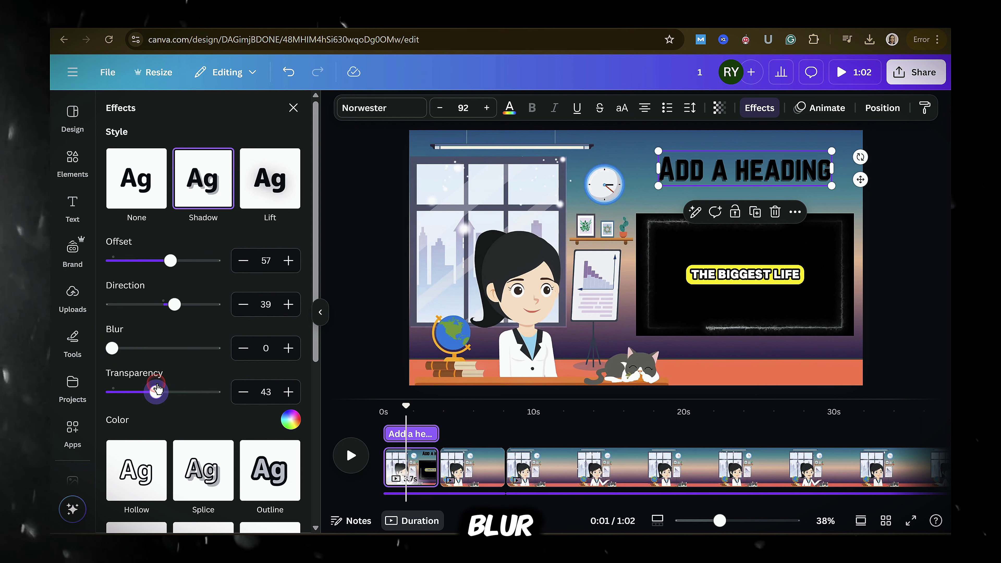
click(290, 428)
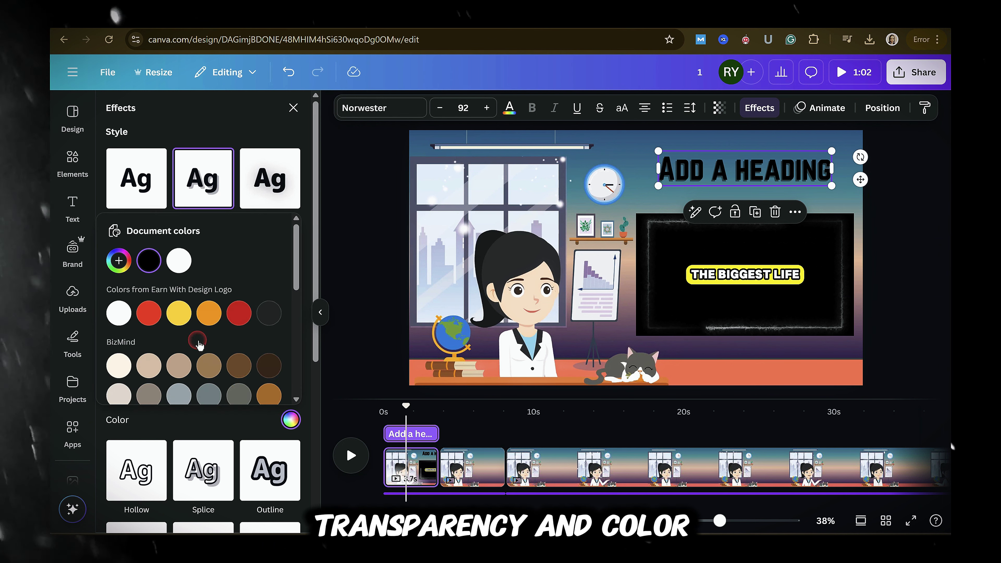
click(178, 308)
Step: Preview the available text animations on the heading, such as Typewriter, Ascend, Burst and Skate, through to the add-on effects
click(823, 108)
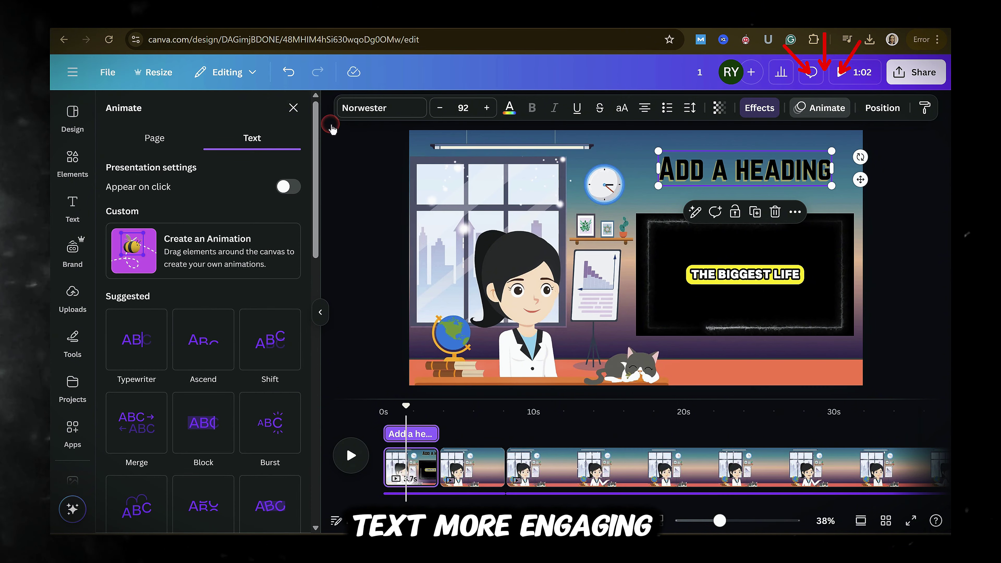
scroll(203, 276, down, 3)
click(136, 213)
click(207, 226)
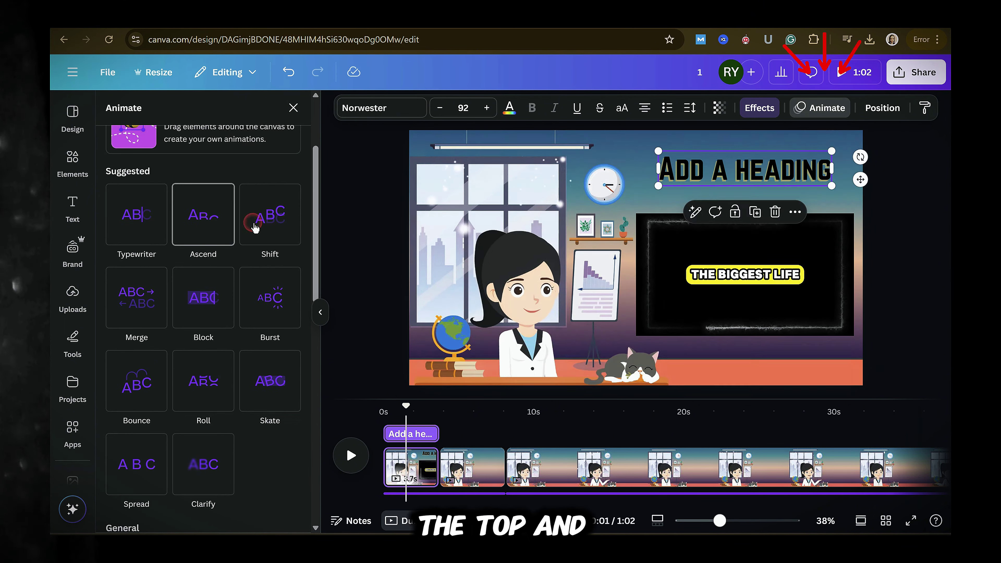
click(270, 217)
click(203, 297)
click(275, 303)
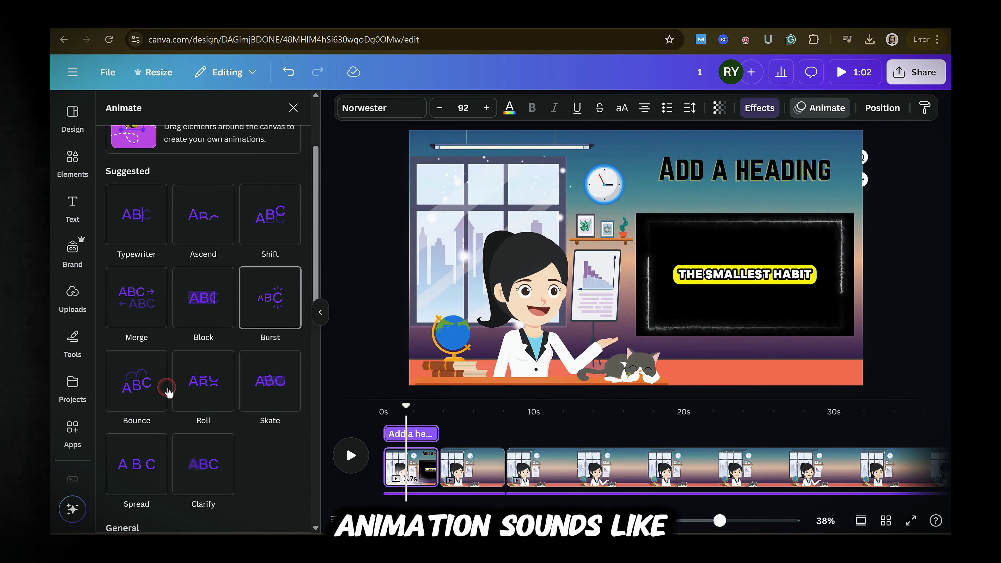
click(149, 394)
click(206, 380)
click(270, 397)
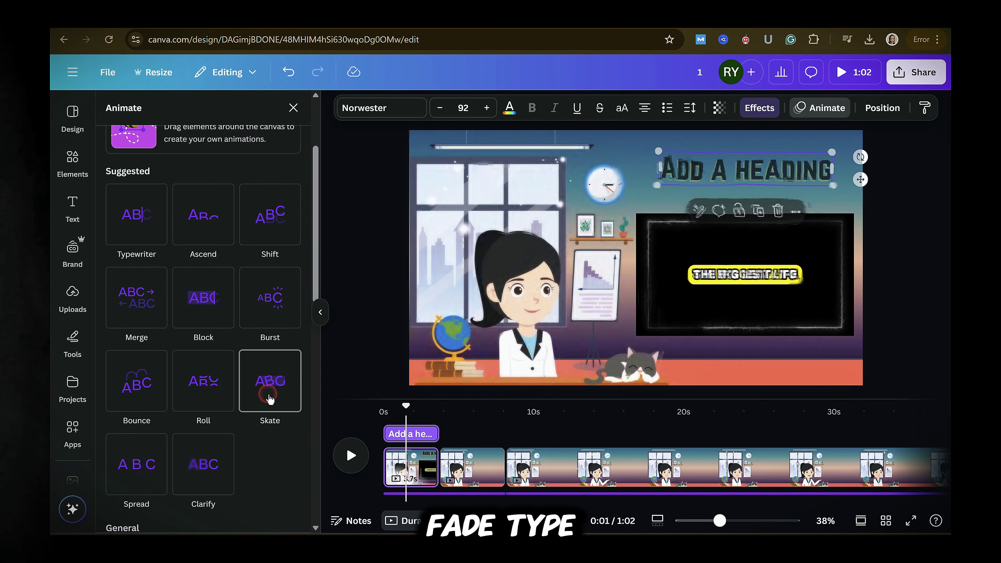
click(136, 465)
click(203, 464)
scroll(236, 395, down, 5)
scroll(276, 315, down, 4)
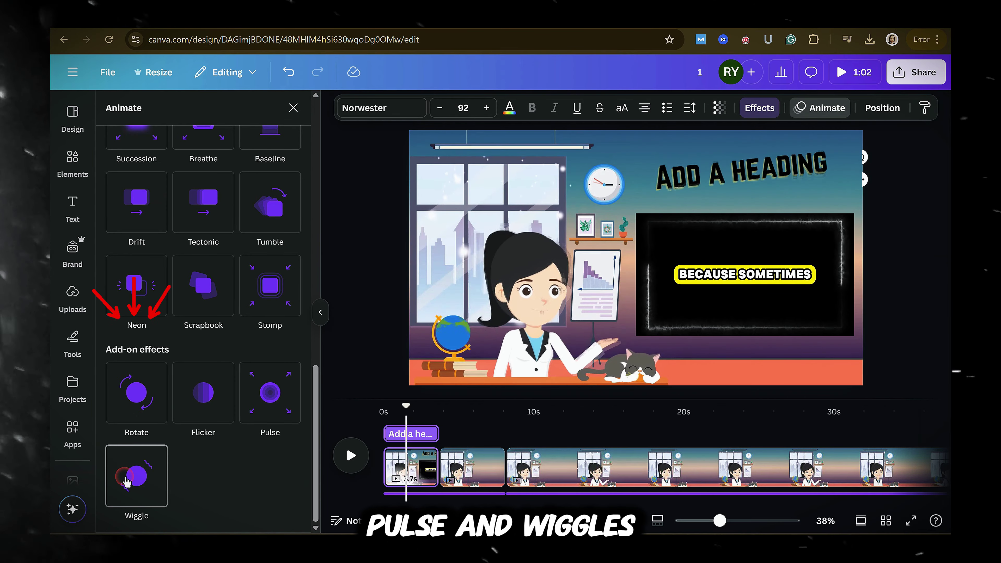
Step: Try the Rotate add-on animation on the heading at different speeds, and remove the animation
click(134, 398)
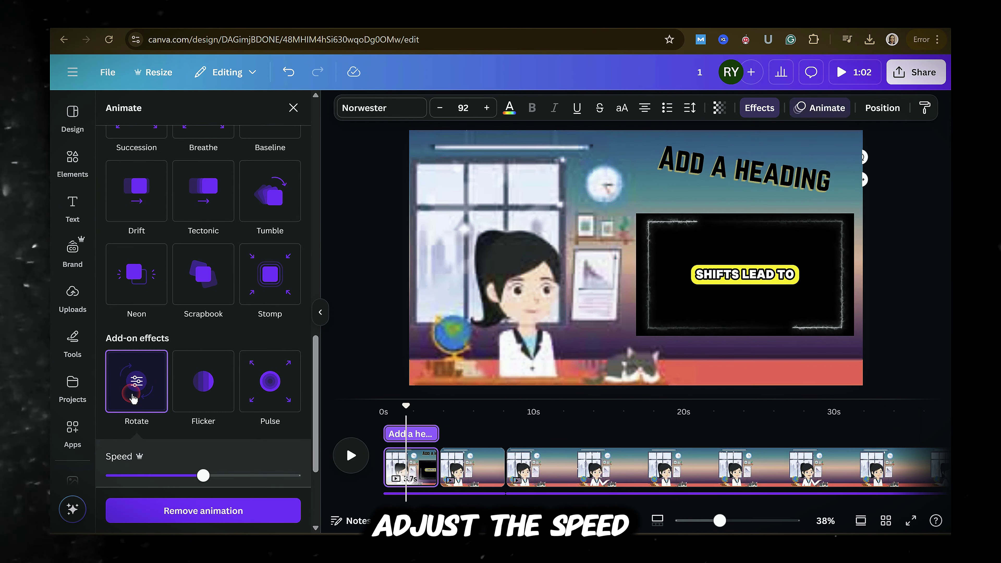
drag(203, 476, 318, 475)
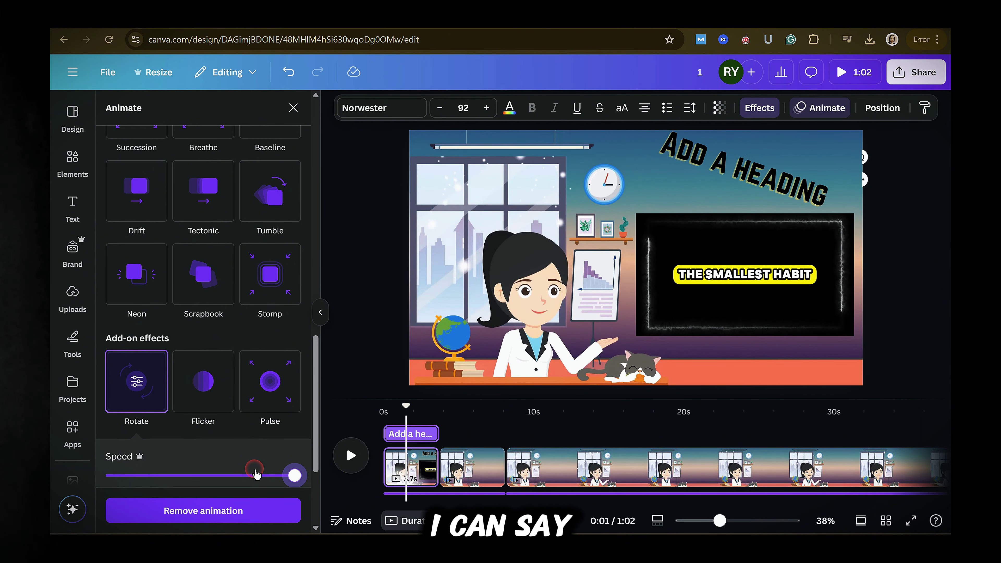
click(196, 476)
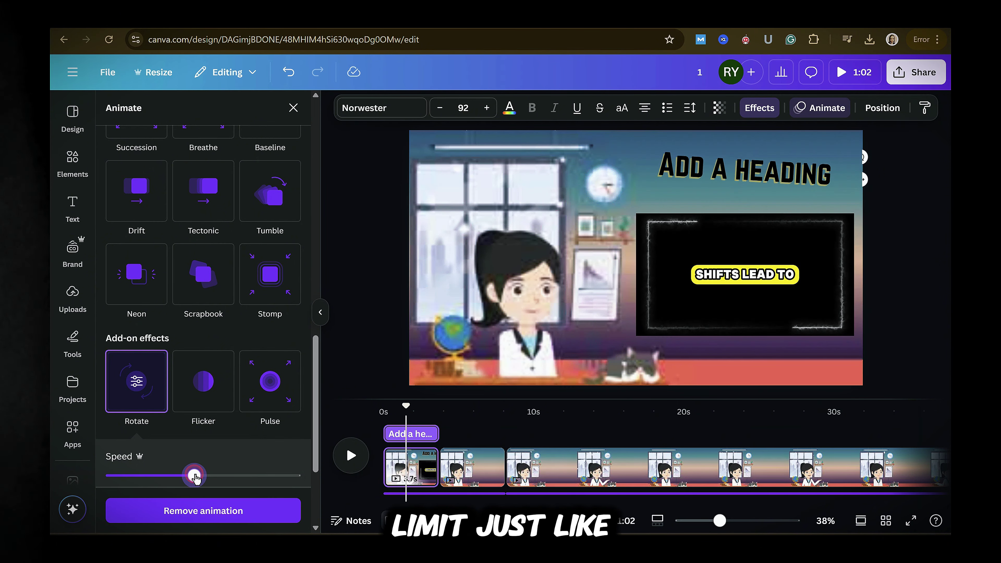
click(198, 510)
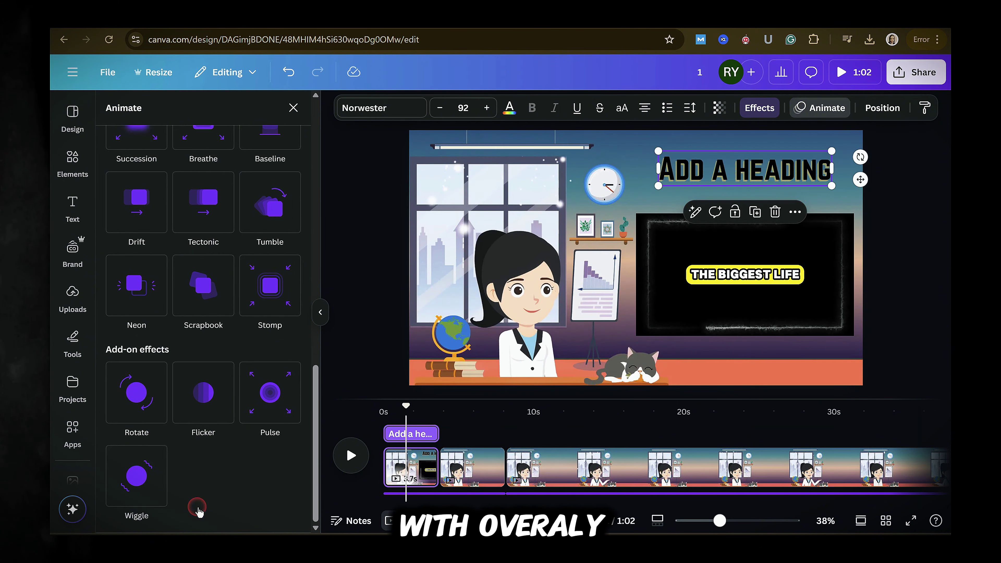
Step: Split the first page, including its heading, into two parts at 0:01
right_click(409, 435)
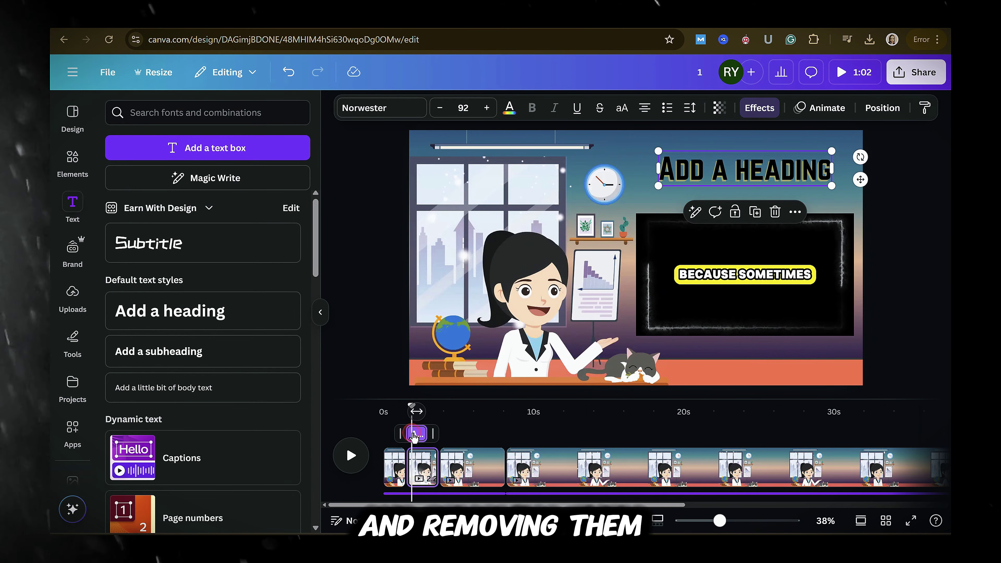
drag(411, 407, 411, 435)
click(406, 444)
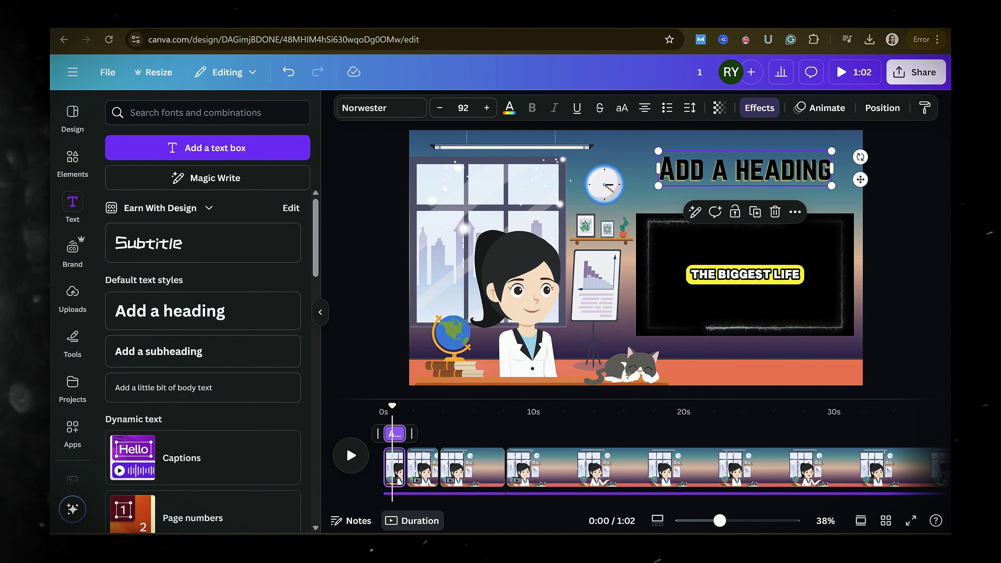
Step: Add the falling confetti from the featured graphics over the character on the first page, enlarged to about 1,024 × 1,024
click(68, 170)
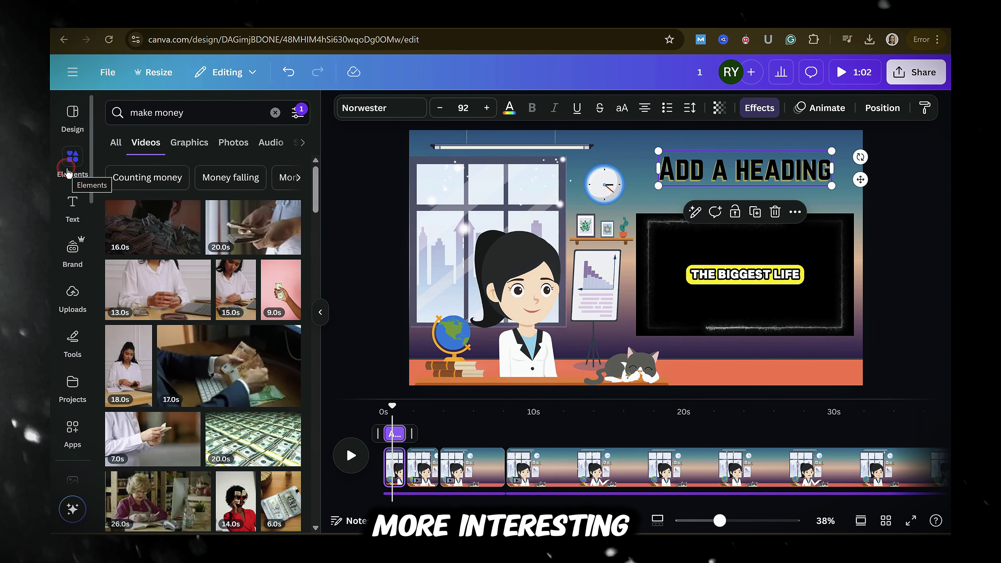
click(275, 113)
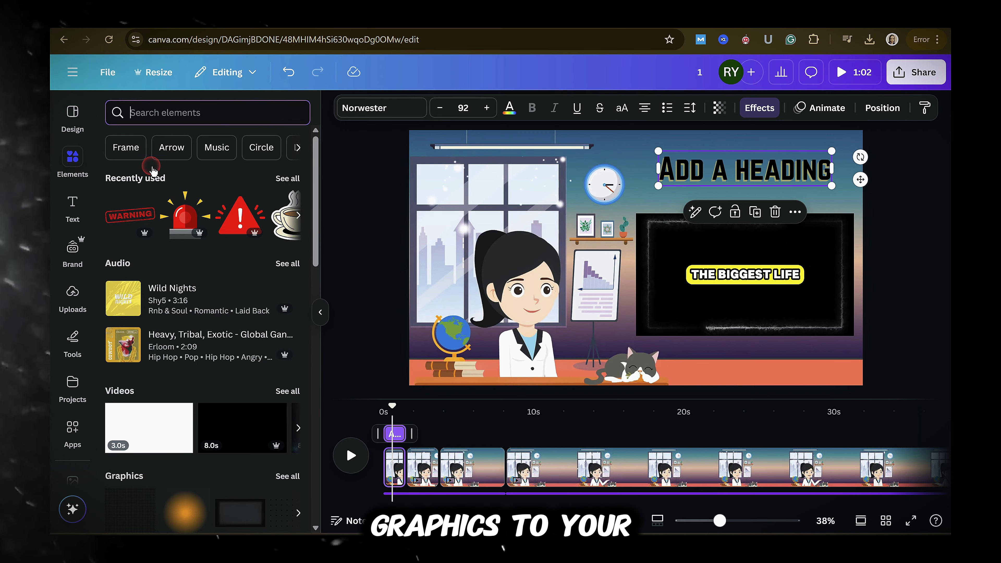
scroll(289, 298, down, 5)
click(288, 289)
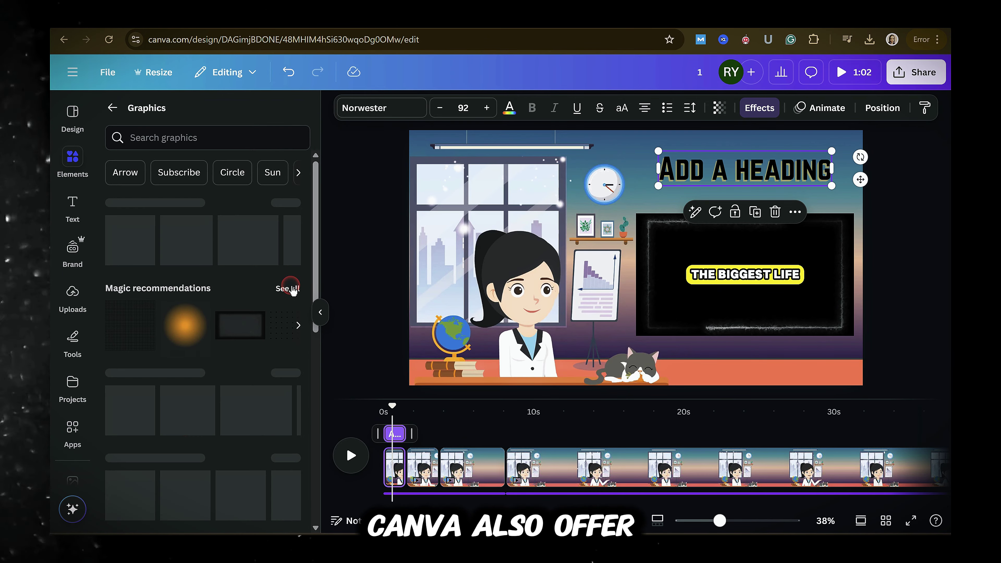
scroll(266, 466, down, 10)
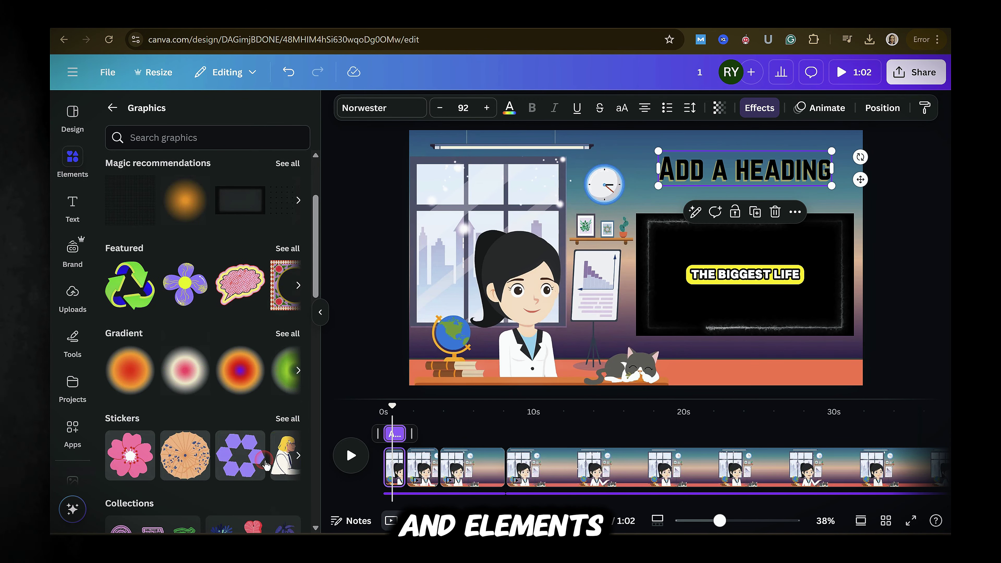
scroll(301, 472, down, 10)
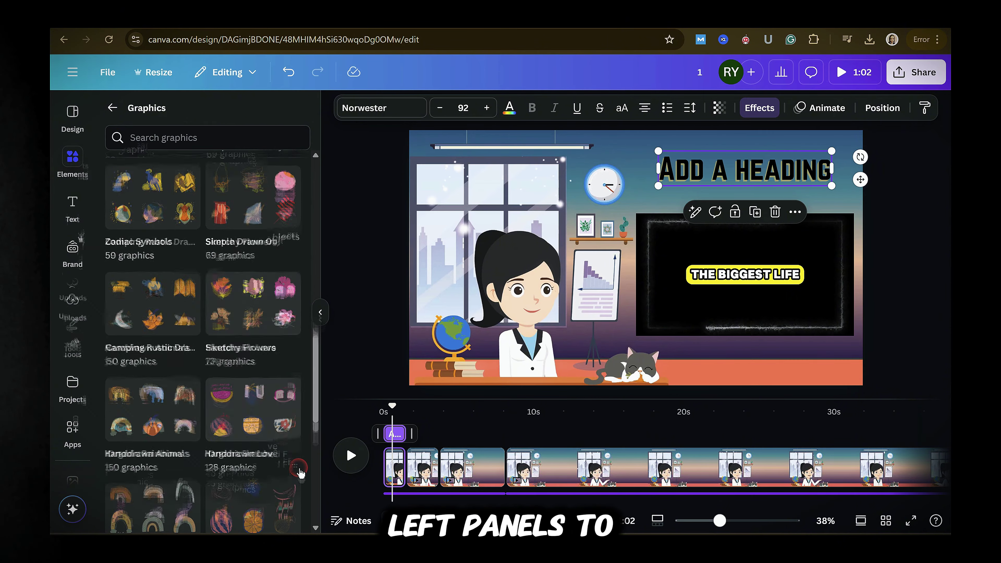
scroll(301, 472, down, 5)
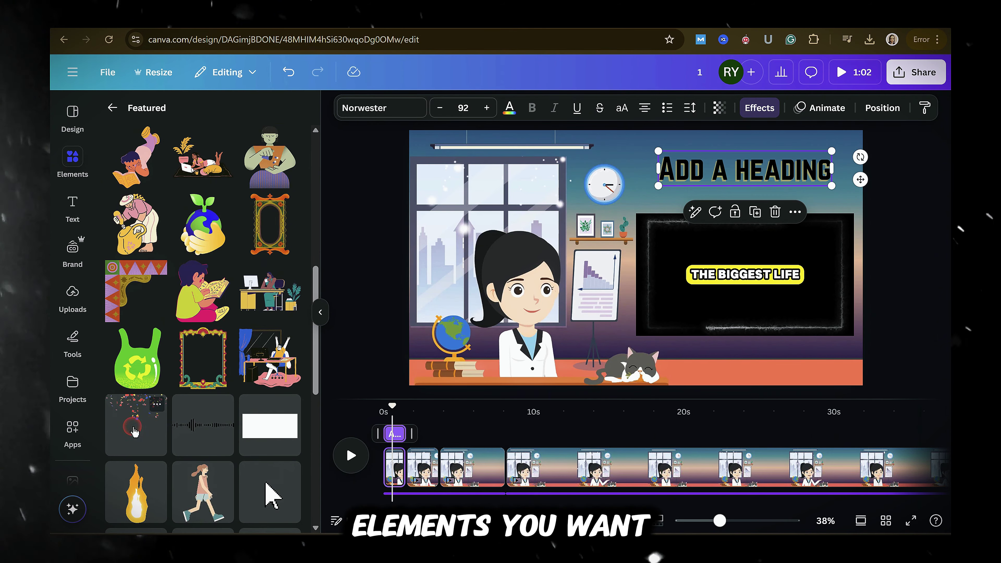
drag(136, 425, 527, 231)
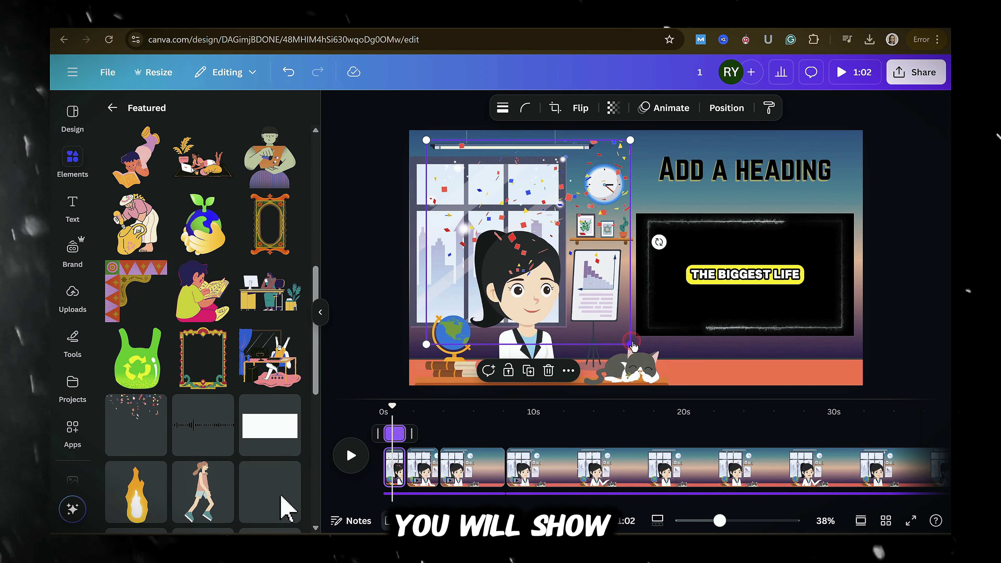
drag(579, 291, 666, 378)
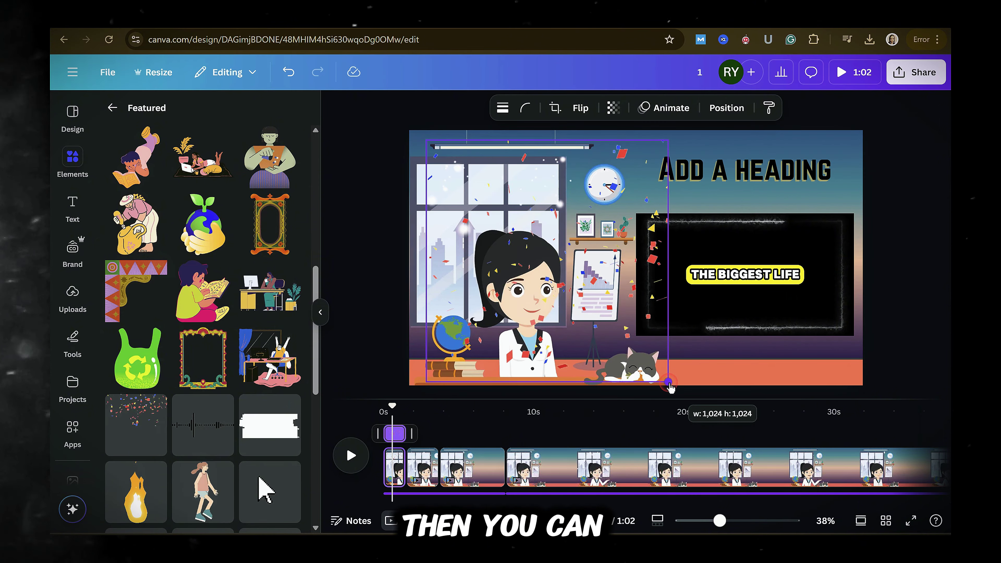
mouse_move(549, 295)
mouse_down()
mouse_move(735, 285)
mouse_move(536, 284)
mouse_up()
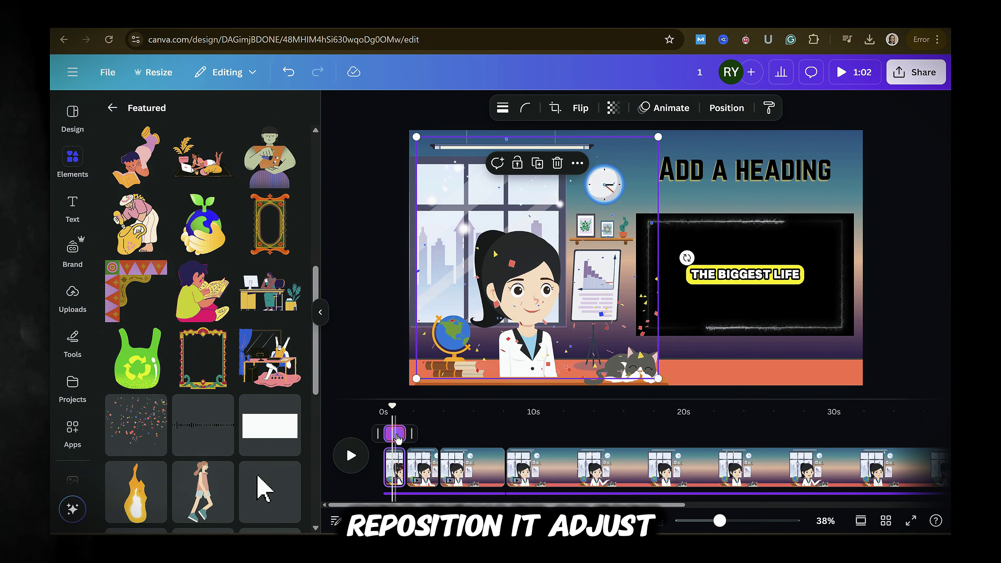
Step: Move the confetti clip along the timeline to about 0:15 on the last page and play the video there
drag(394, 434, 372, 434)
scroll(709, 465, right, 10)
scroll(434, 453, left, 8)
drag(735, 434, 548, 432)
click(351, 455)
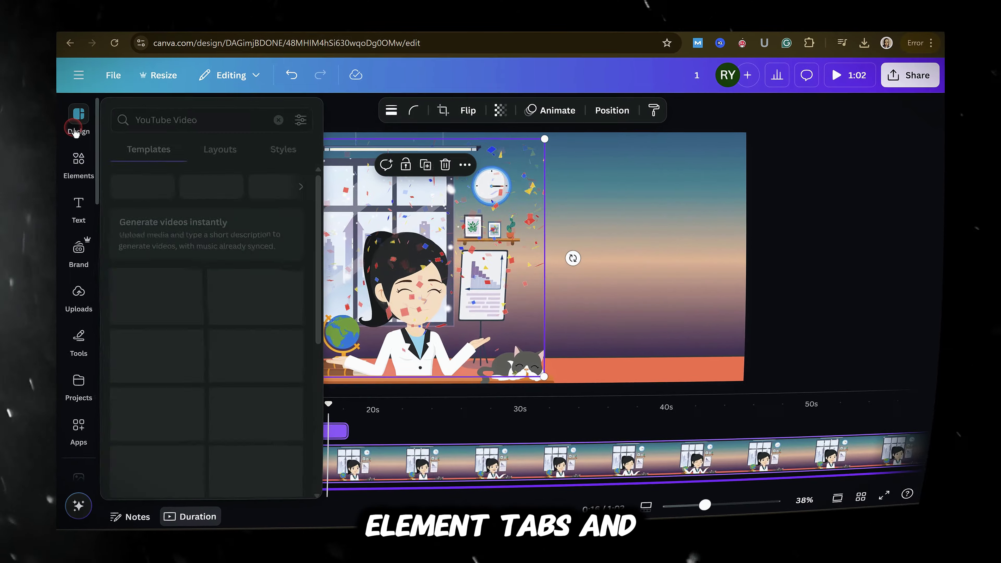
Step: Open the AI image generator from the Elements library to generate an original image
click(73, 161)
scroll(204, 316, down, 5)
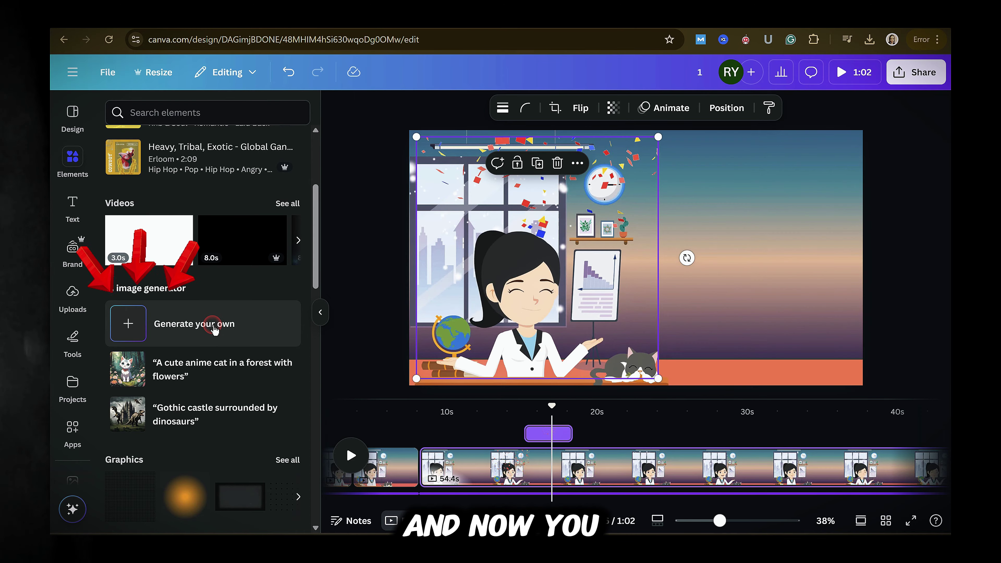
click(133, 328)
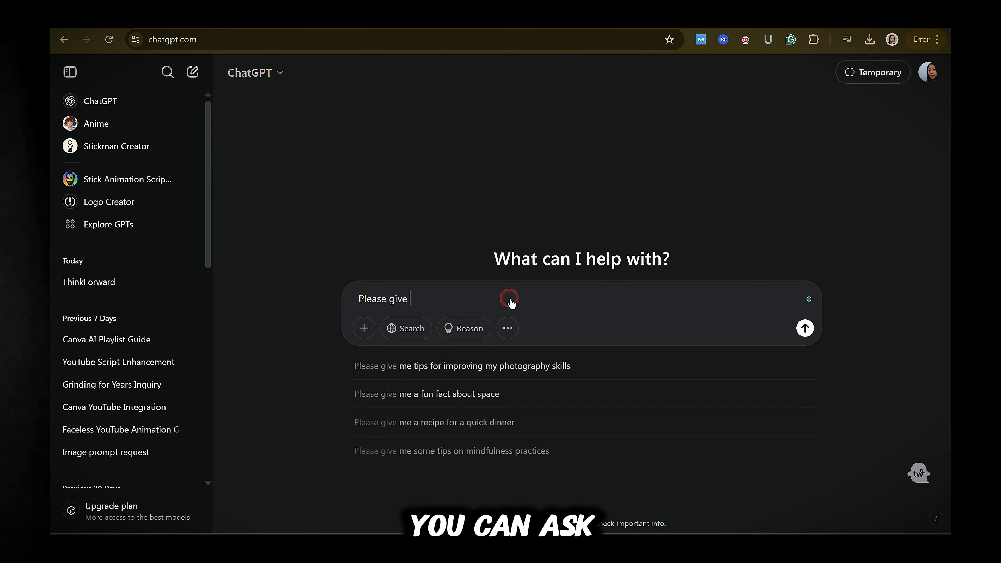
Step: Switch to ChatGPT and send "Please give me an image prompt for a girl holding a lots money"
text(pt for)
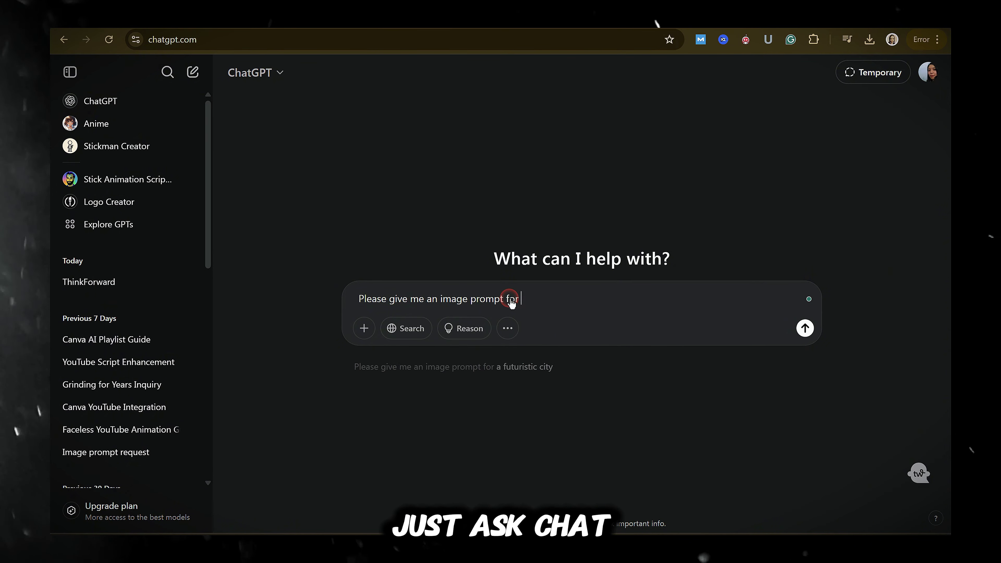
text( a girl holding a lots money)
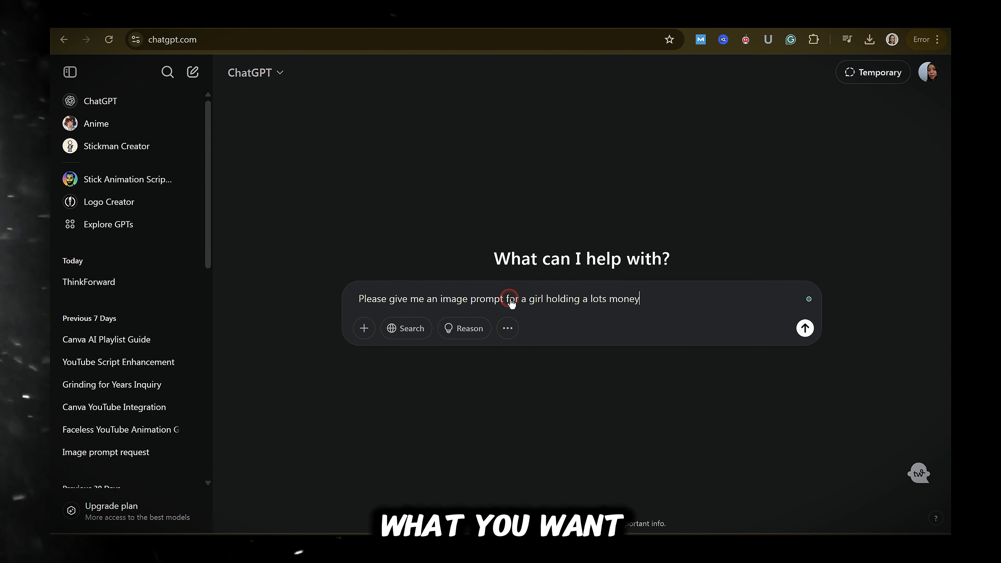
key(Return)
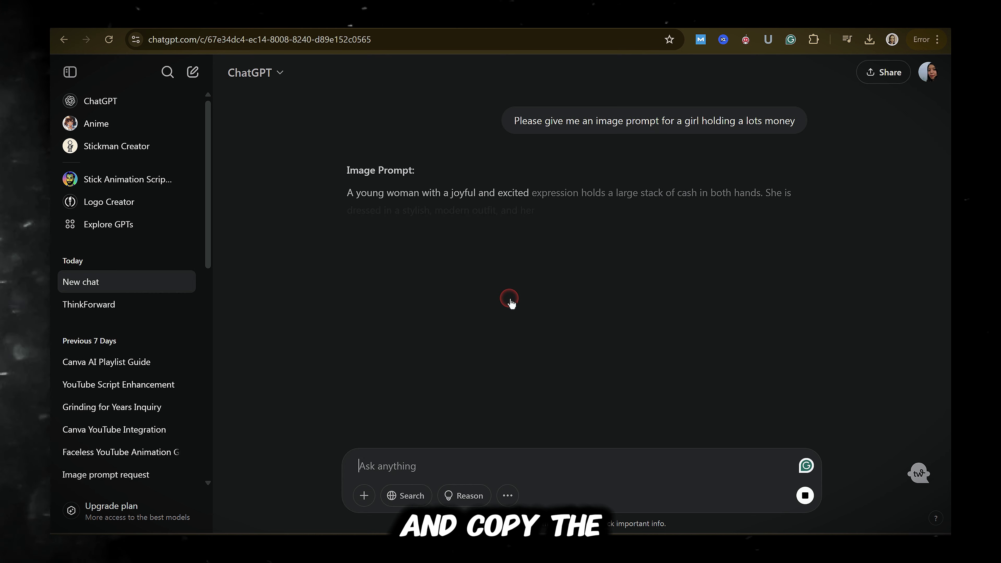
Step: Copy the image prompt from ChatGPT's reply and paste it as the image description in Canva's Magic Media
drag(347, 193, 486, 284)
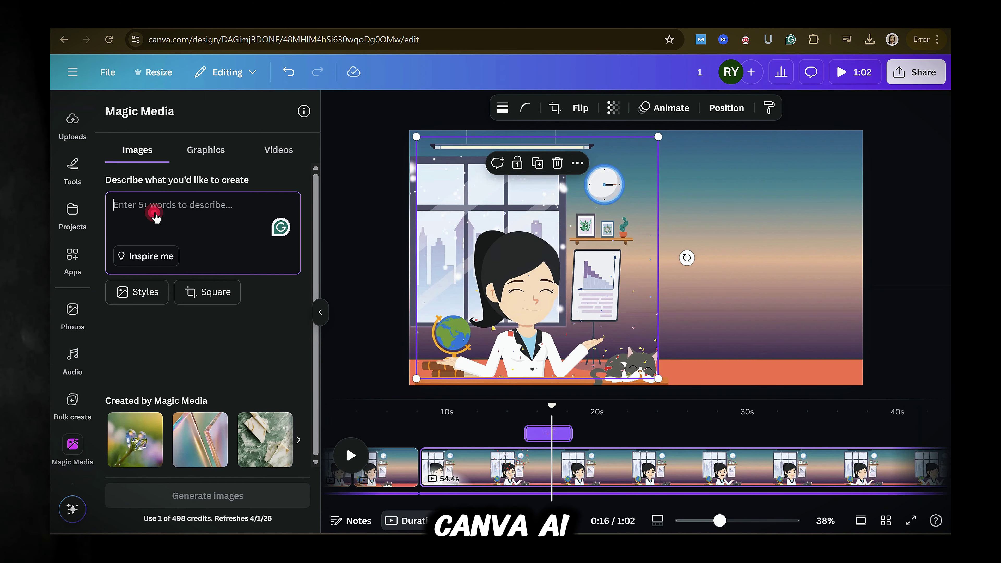
text(A young woman with a joyful and excited expression holds a large stack of cash in both hands. She is dressed in a stylish, modern outfit, and her hair is flowing naturally. The background is bright and slightly blurred, giving a sense of energy and success. The money appears crisp and abundant, fanning out in her hands. The lighting is warm and inviting, enhancing the feeling of wealth and happiness. The setting could be an urban cityscape, a luxury interior, or a neutral backdrop to emphasize her and the money.)
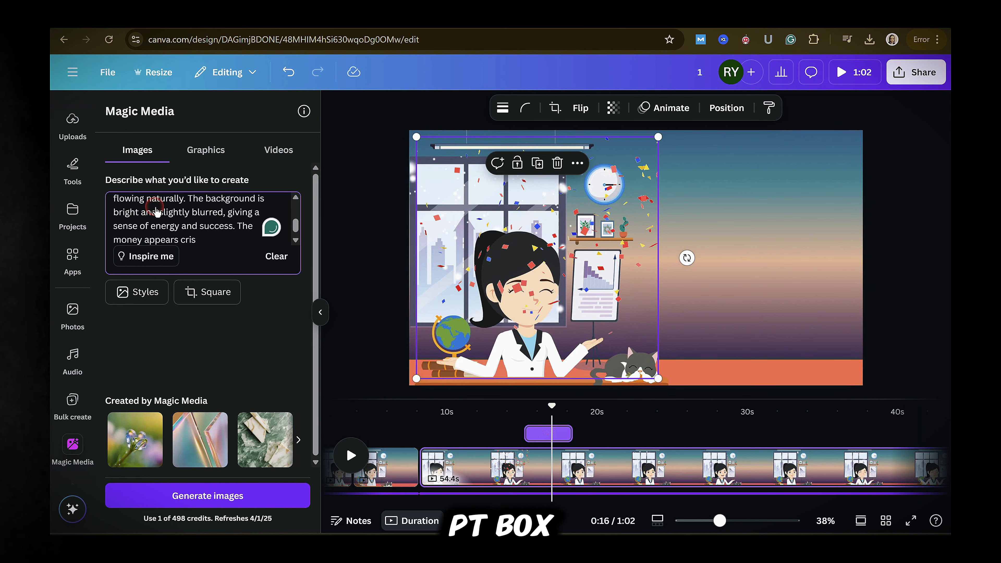
click(295, 239)
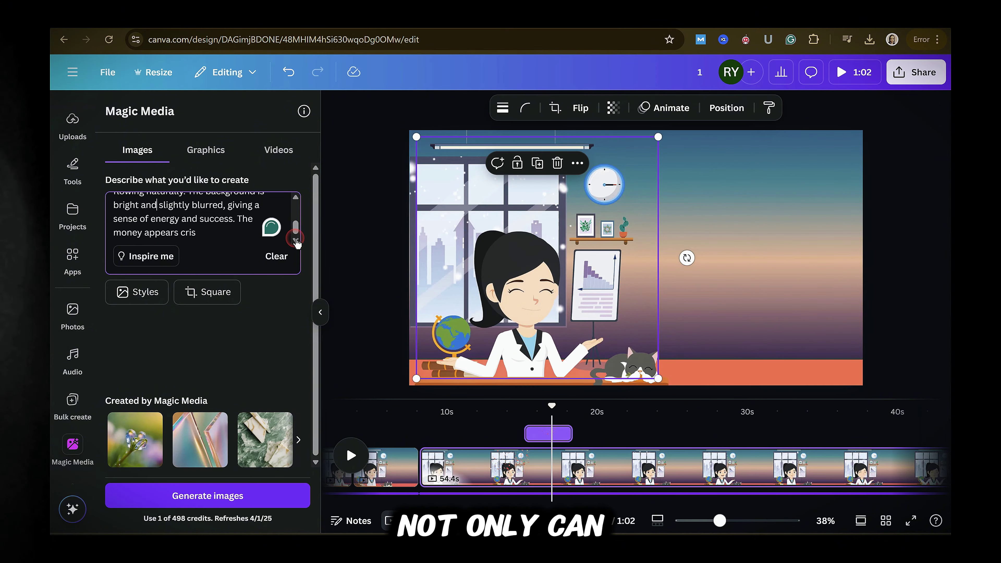
Step: Look through the available image styles and the Square, Landscape and Portrait layouts, keeping the current settings
click(136, 292)
scroll(236, 394, down, 6)
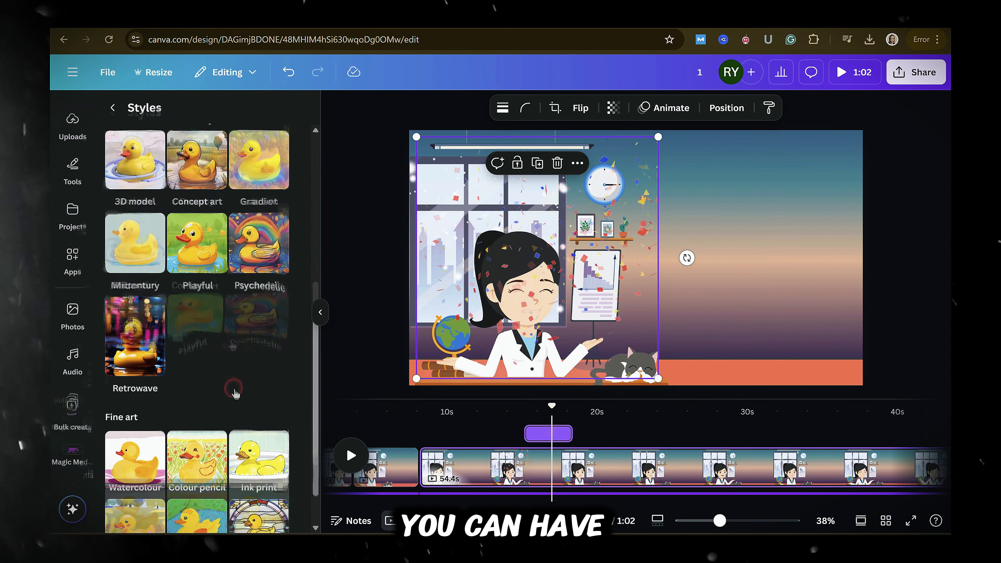
scroll(235, 393, up, 10)
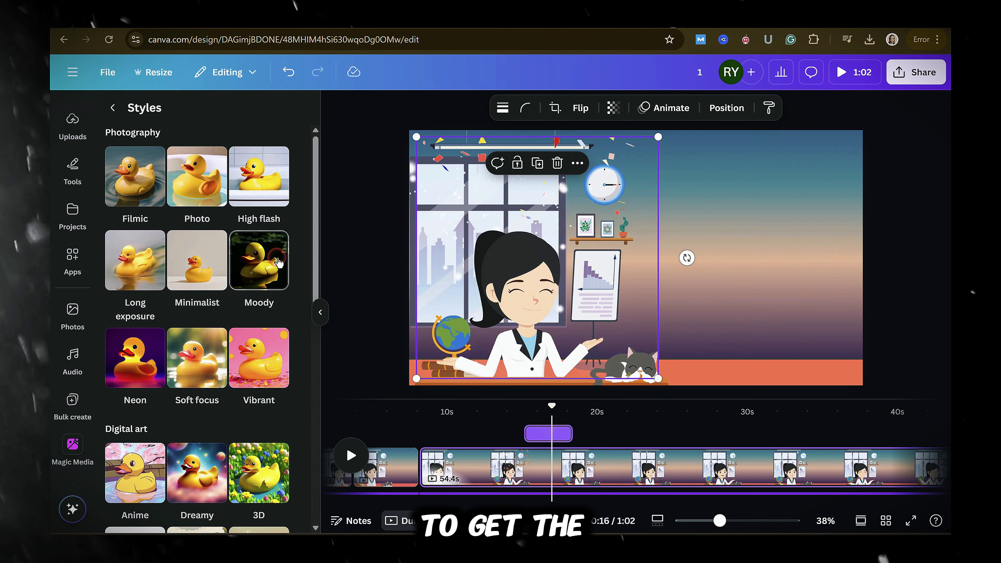
scroll(165, 403, down, 5)
scroll(165, 402, up, 6)
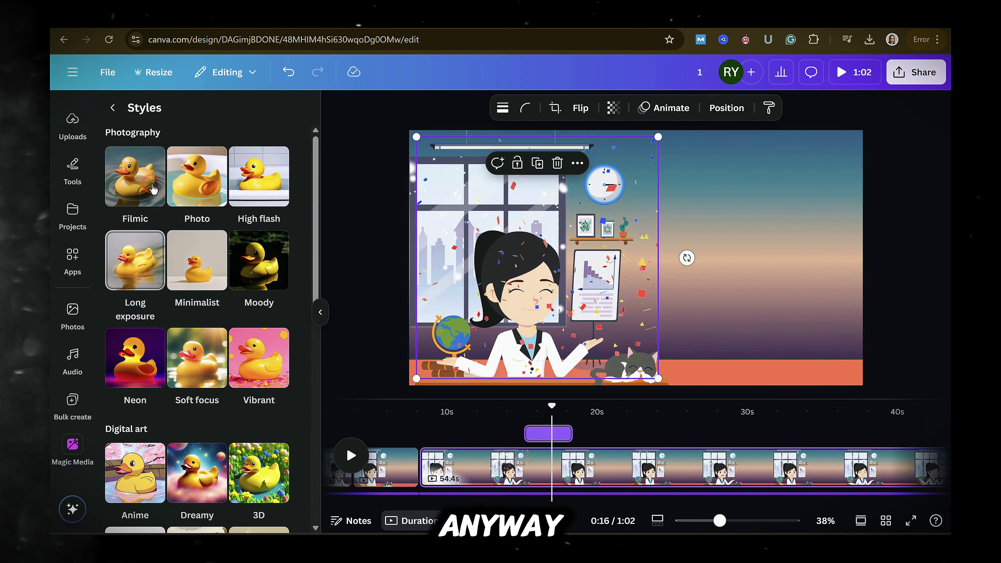
click(181, 119)
click(220, 300)
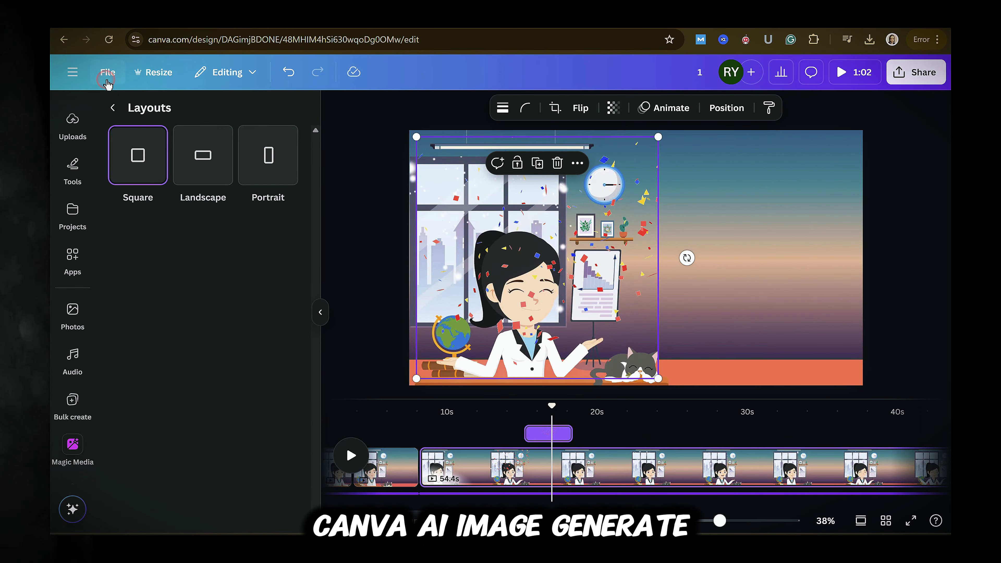
click(112, 107)
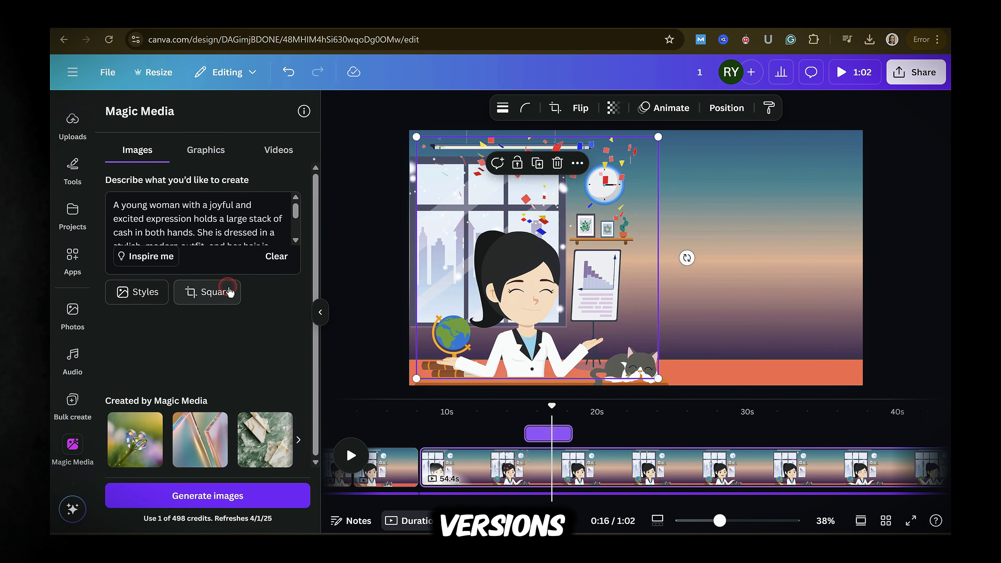
Step: Examine the graphics styles and compare the generation credits for images, graphics and videos in Magic Media
click(207, 154)
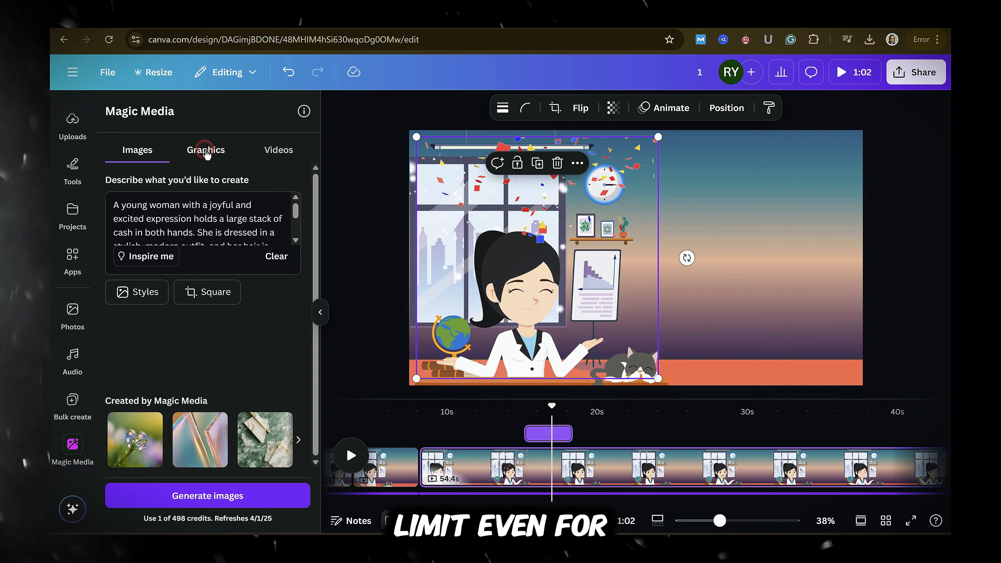
click(154, 294)
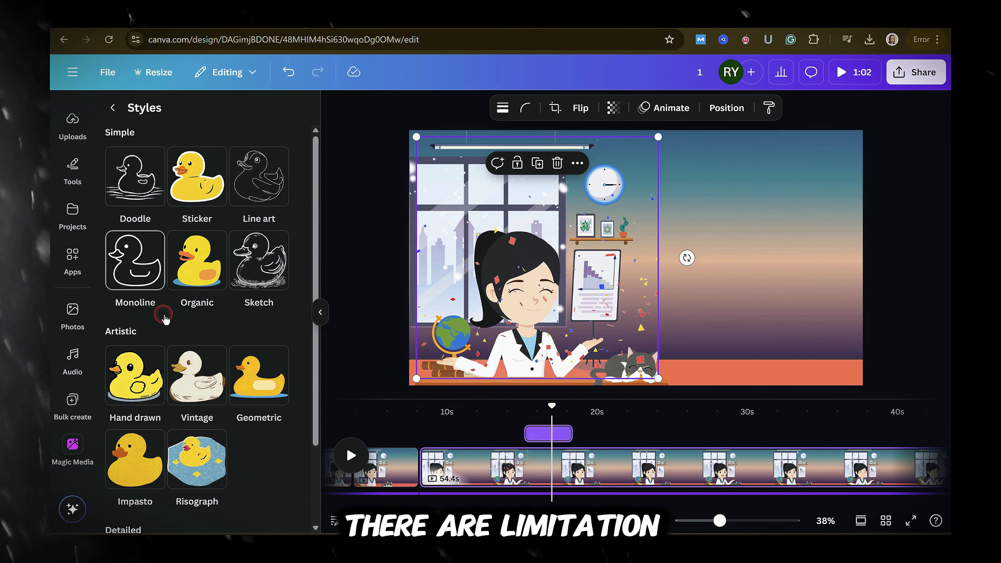
scroll(166, 315, down, 3)
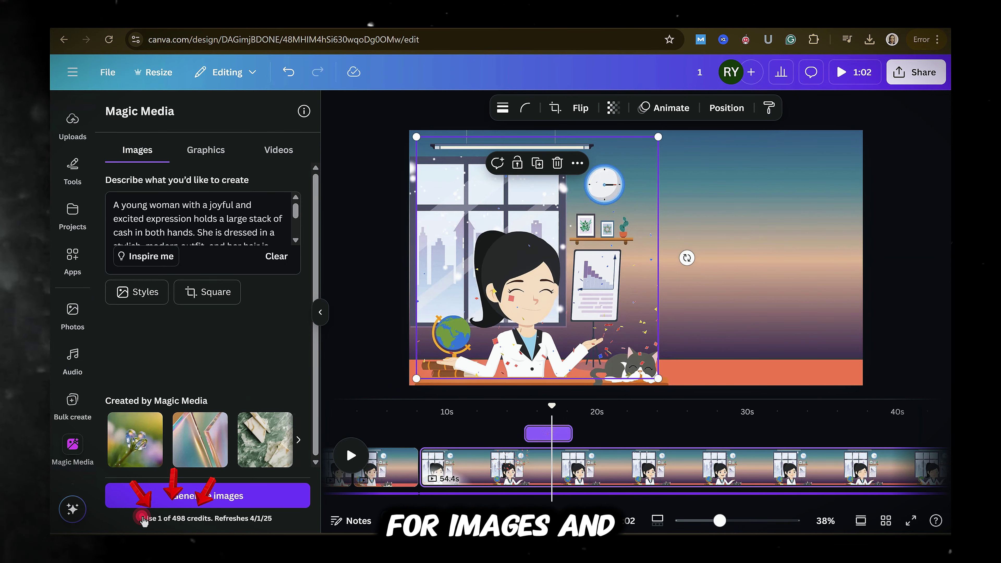
click(207, 153)
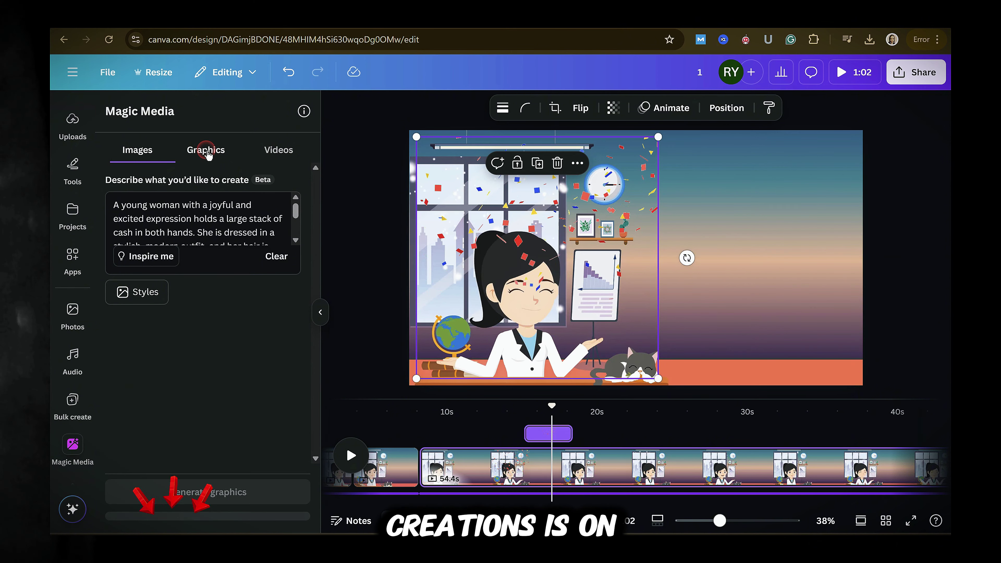
click(277, 150)
click(212, 491)
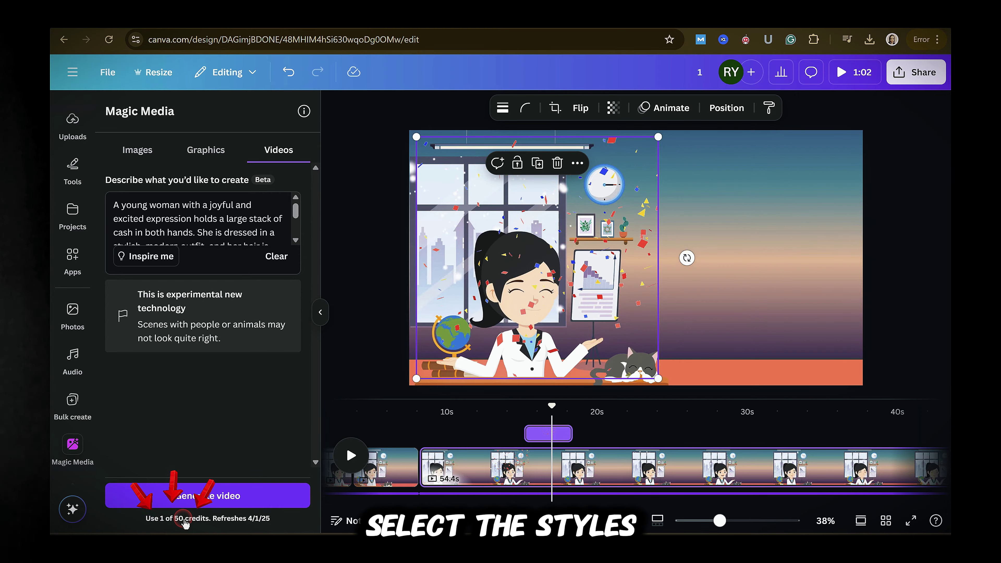
Step: Try the Retrowave style for the image generation and remove it from the settings
click(137, 150)
click(139, 290)
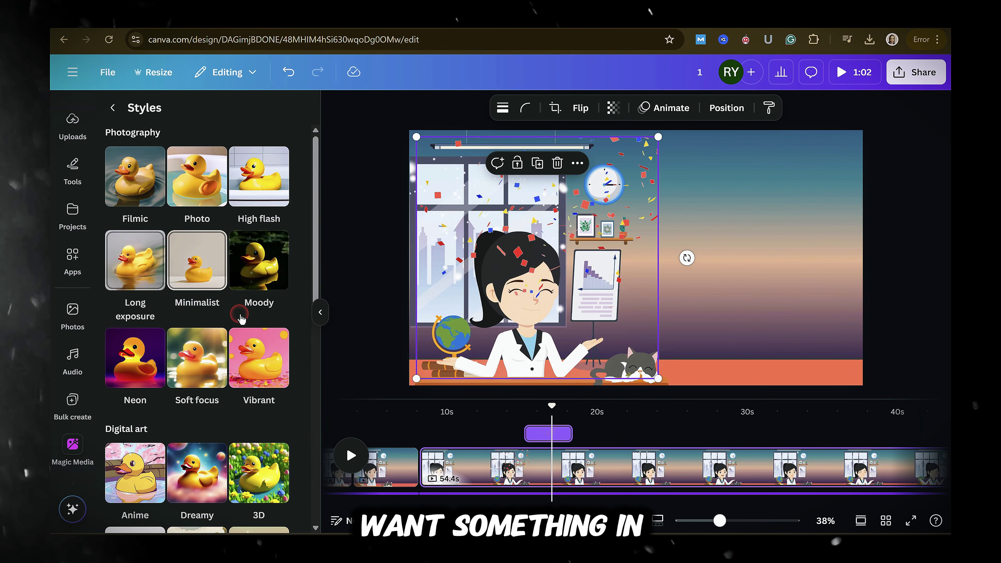
scroll(242, 319, down, 8)
click(136, 417)
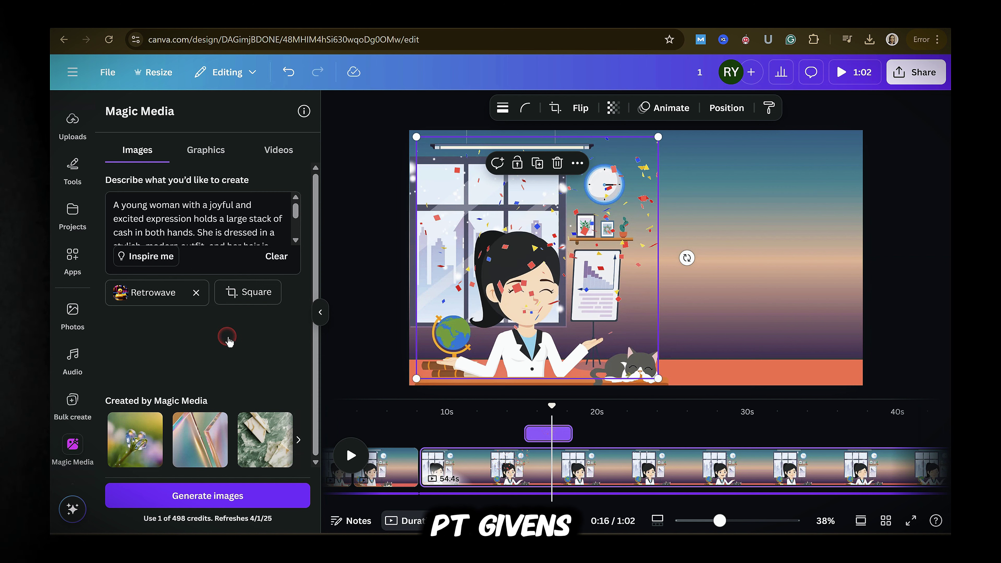
click(198, 293)
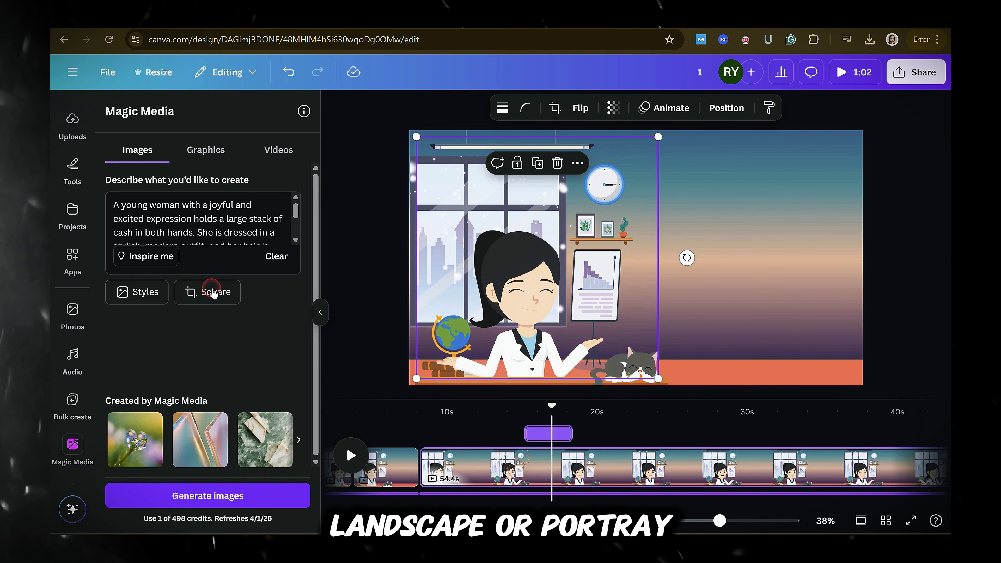
Step: Generate square images from the prompt and add results to the page, moving the first one further away from the character
click(218, 496)
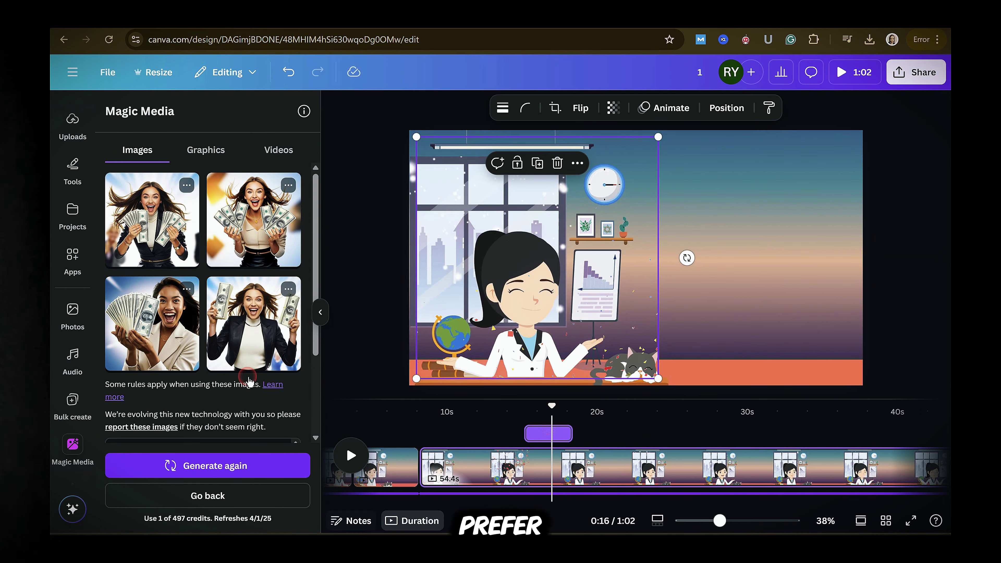
click(198, 221)
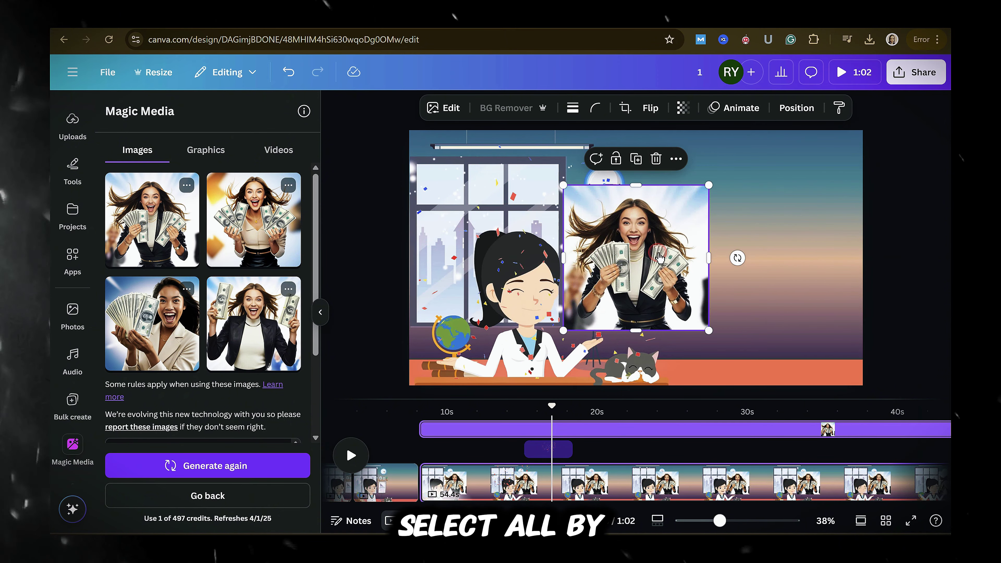
drag(663, 260, 772, 272)
click(257, 310)
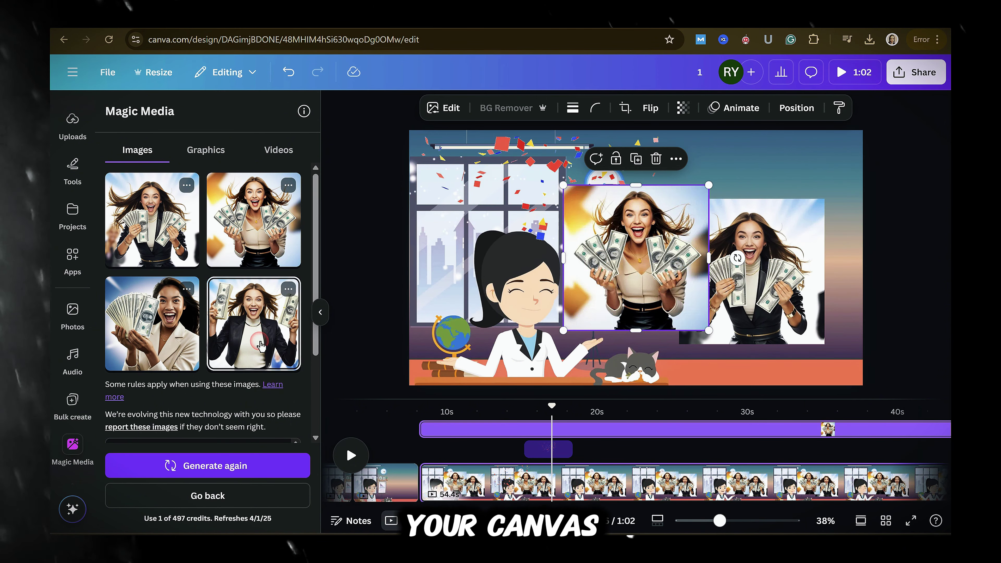
click(167, 344)
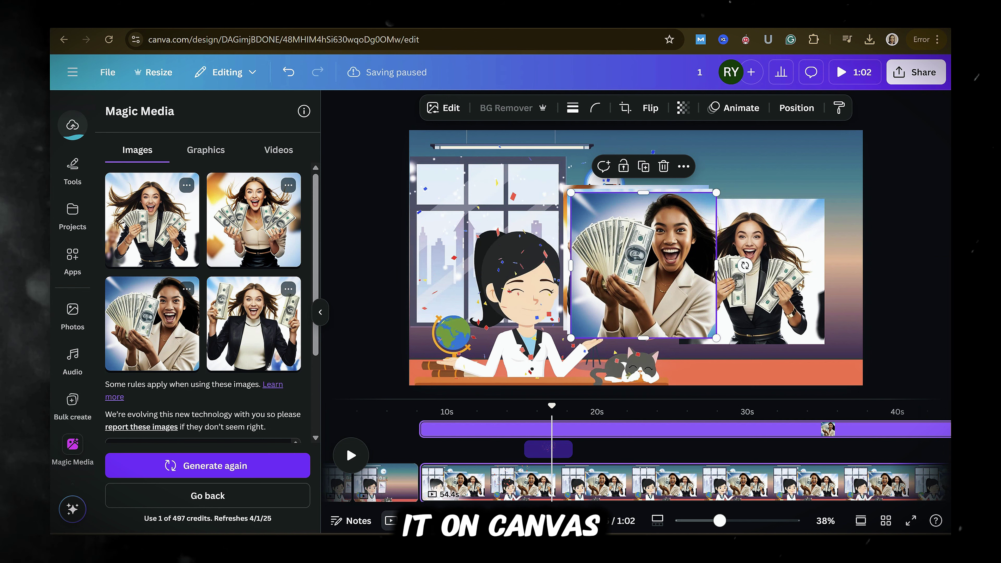
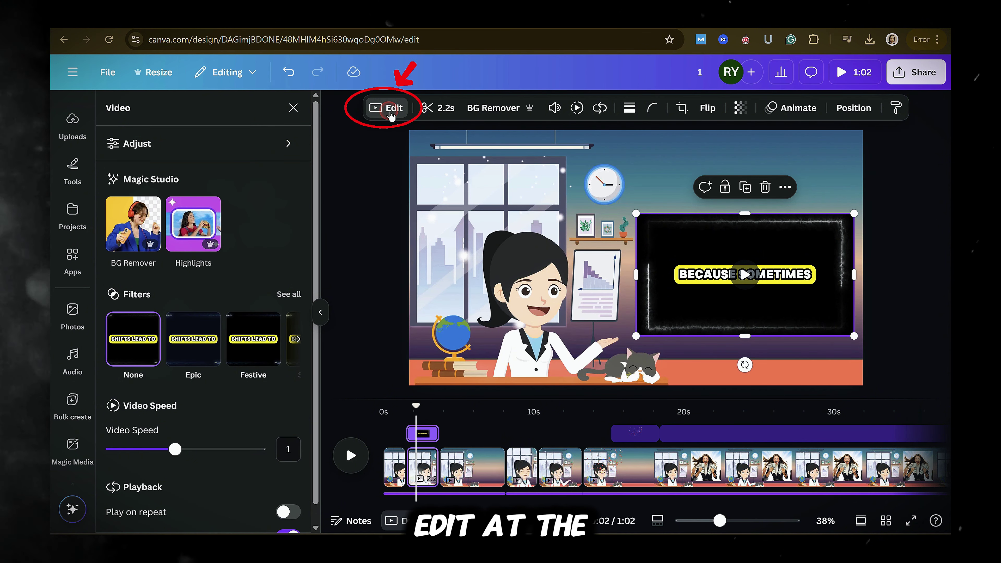
Step: Try the Epic filter on the overlay video and reset the filter to None
click(131, 299)
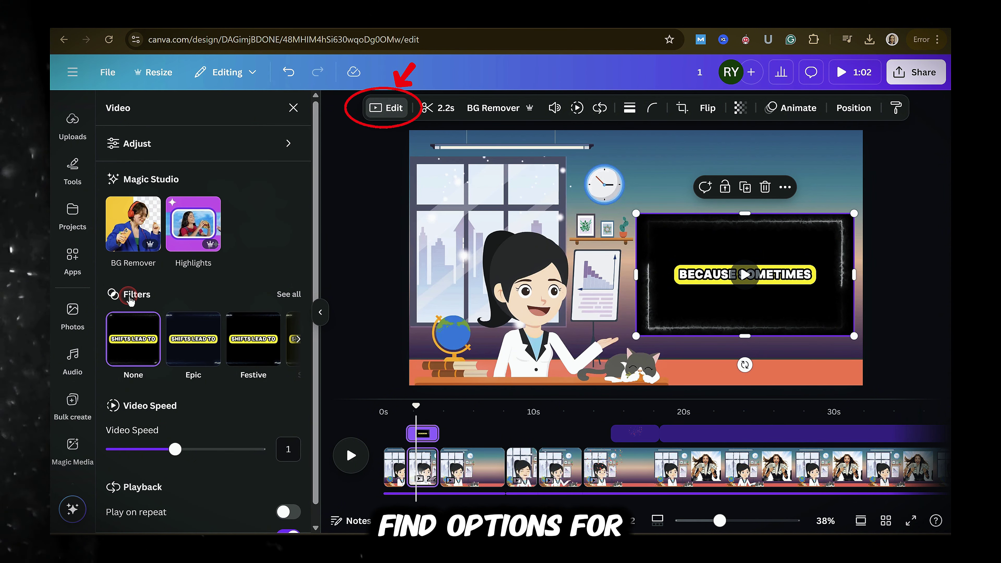
click(192, 357)
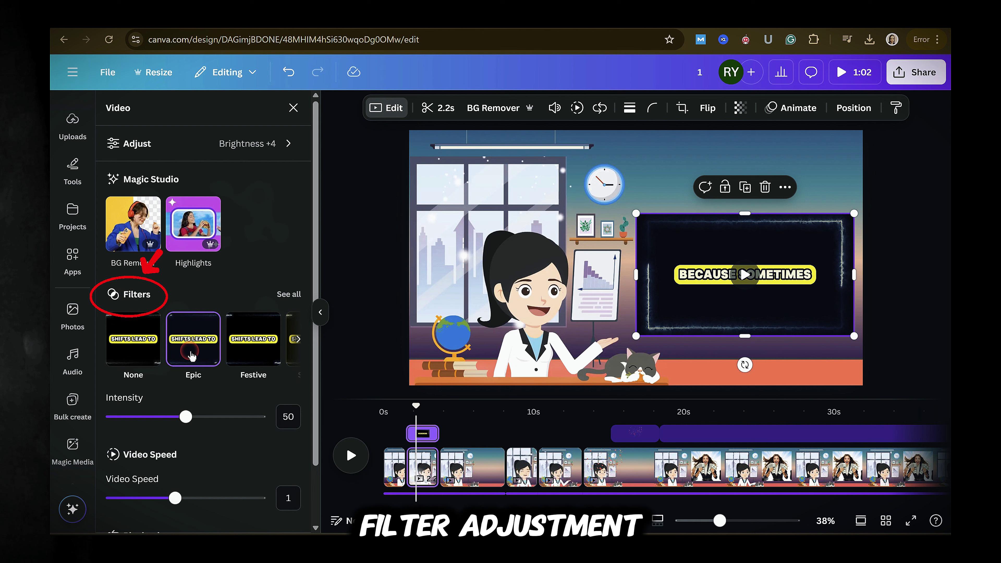
click(133, 340)
Step: Apply the background remover to the overlay video and set its video speed to 0.75
click(134, 226)
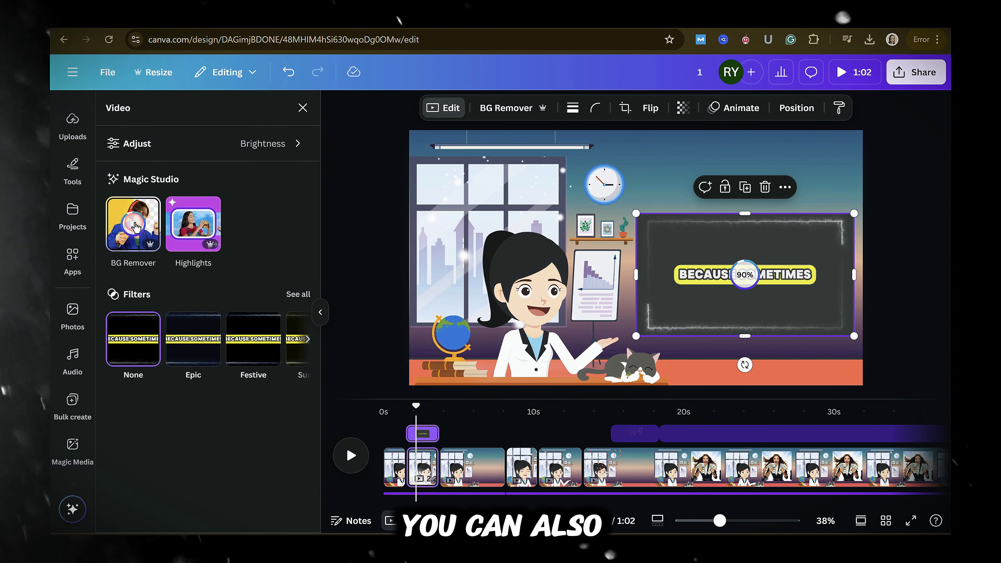
scroll(189, 488, down, 1)
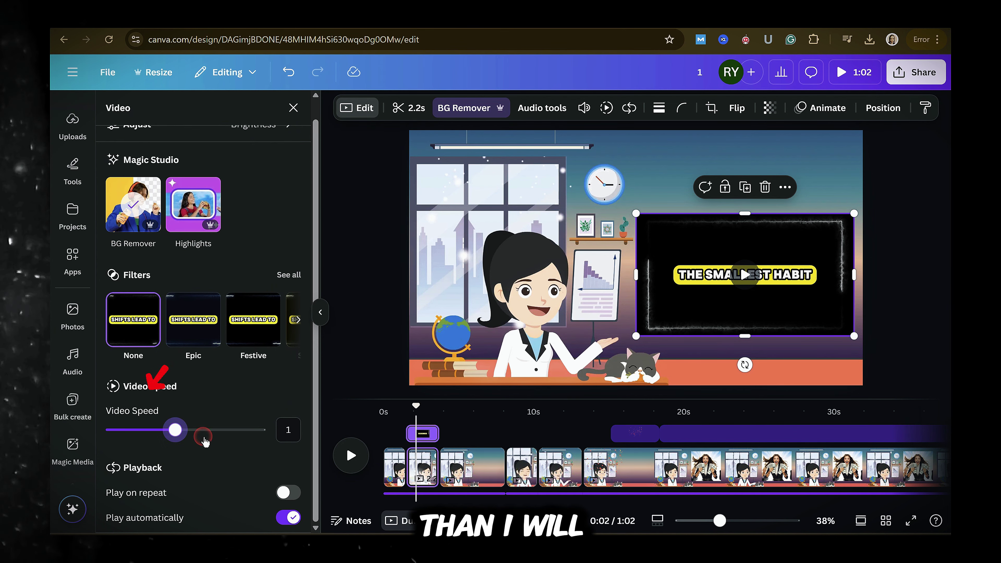
drag(204, 441, 154, 429)
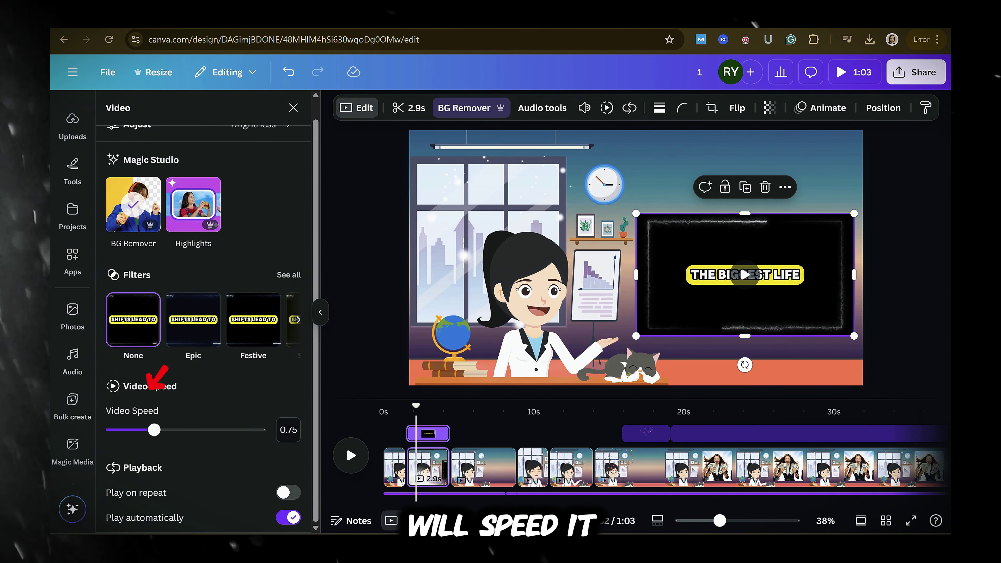
Step: Preview the Brush, Ink and Digital photo animations on the overlay video
click(821, 108)
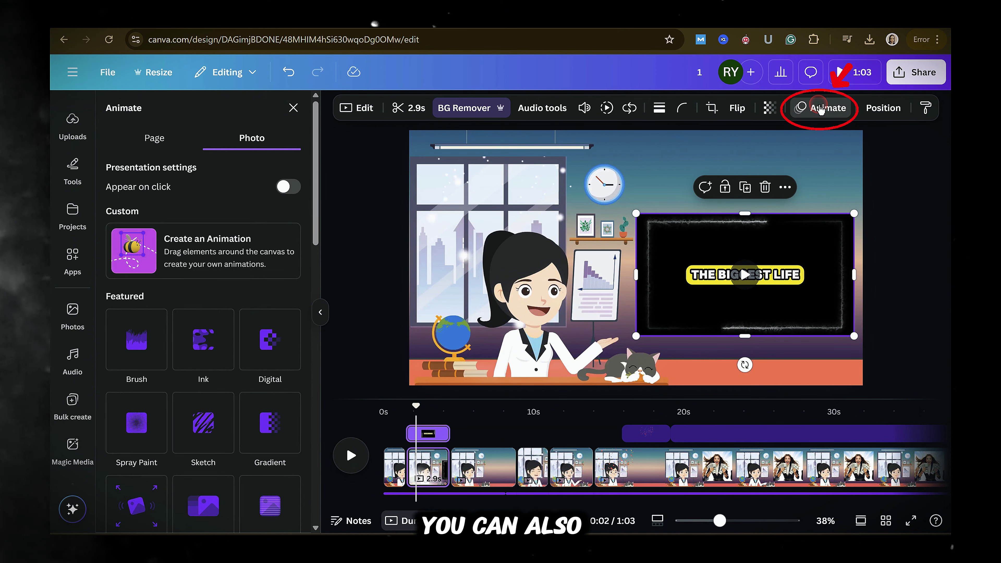
click(138, 351)
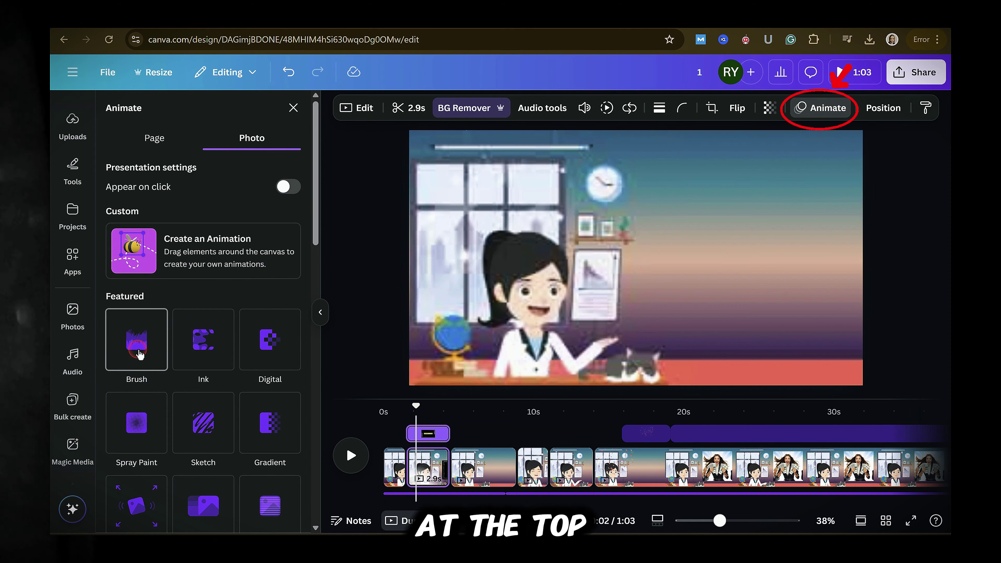
click(212, 355)
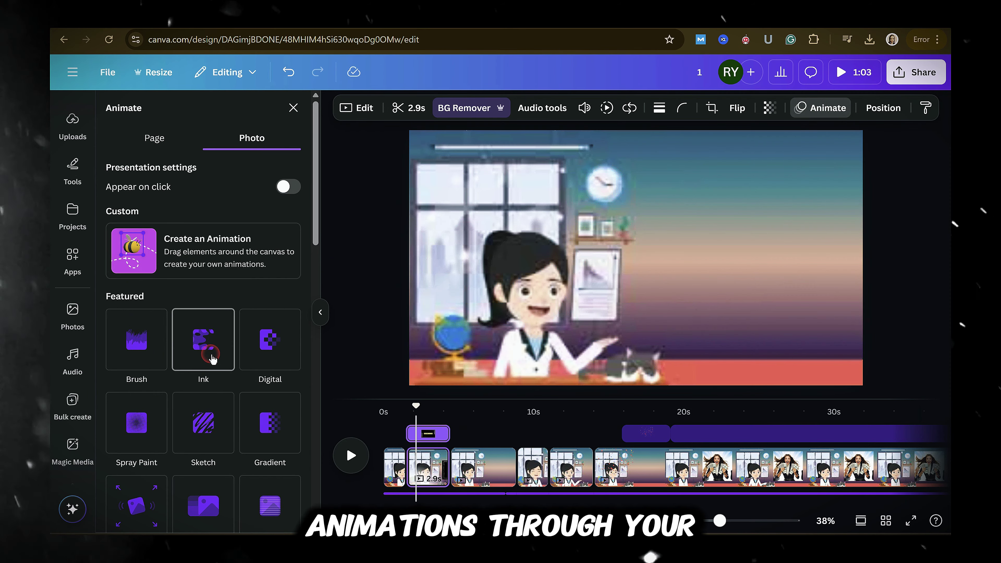
click(261, 354)
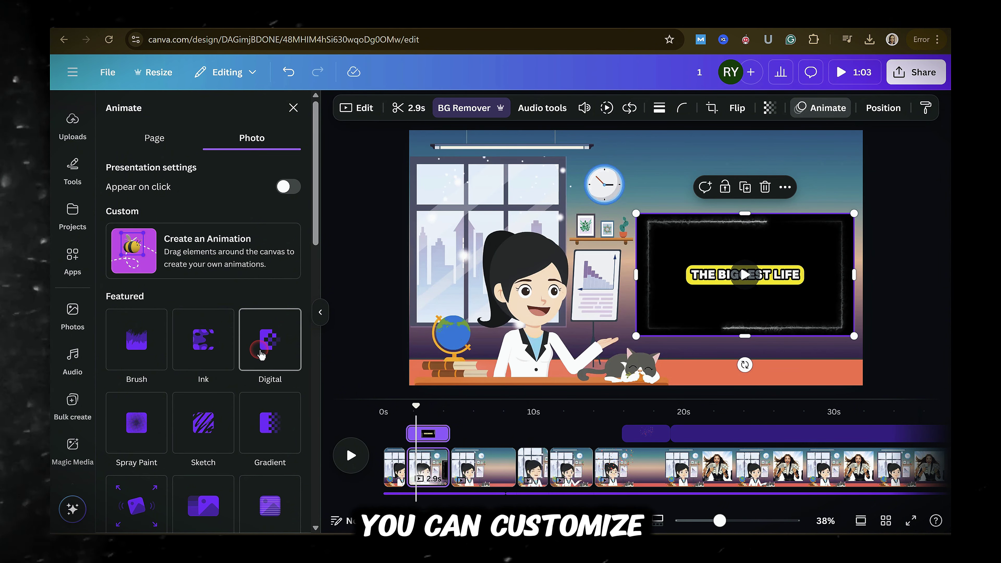
Step: Apply the Baseline animation to the overlay video on both enter and exit, with a slower speed and leftward direction
scroll(261, 355, down, 3)
click(196, 304)
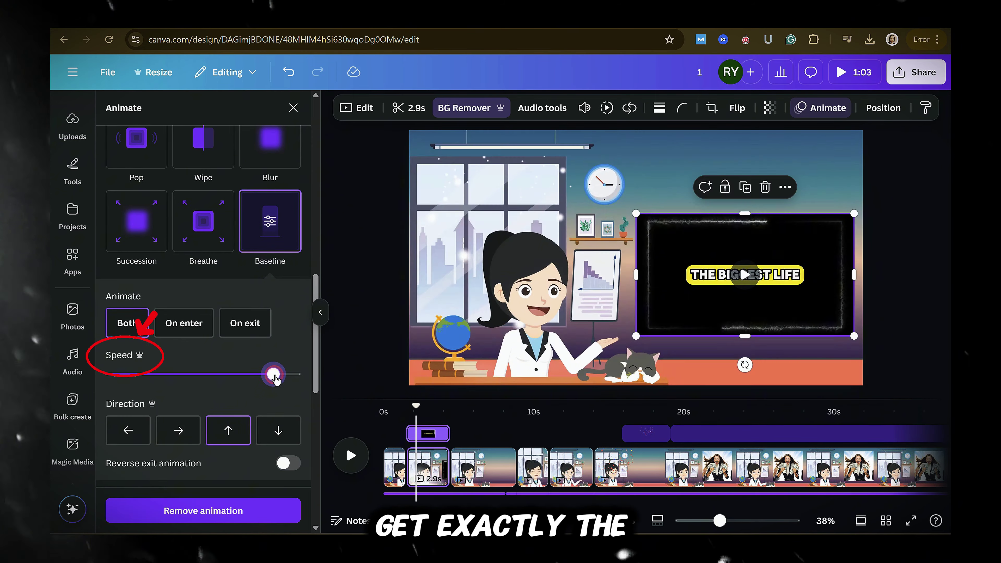
drag(273, 374, 229, 374)
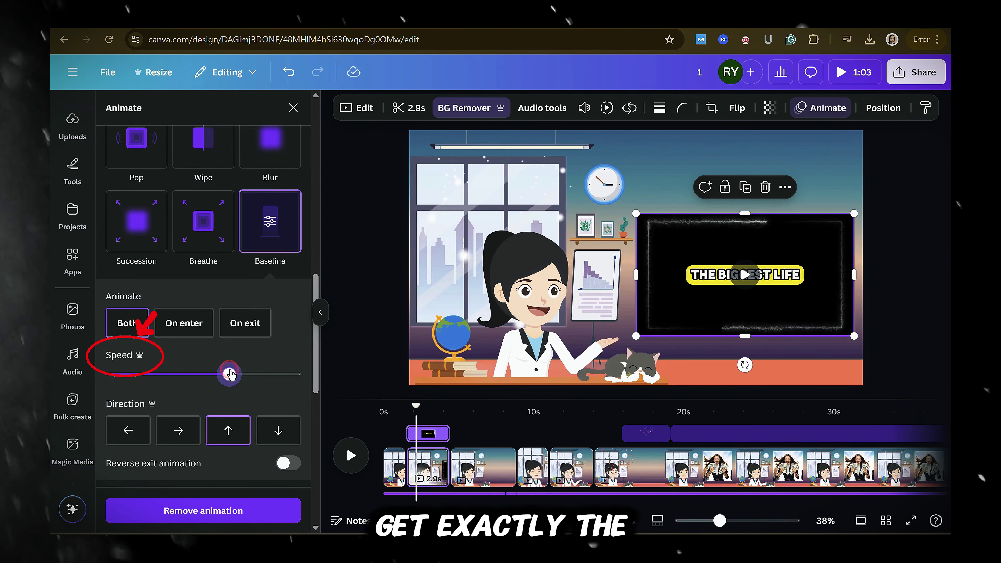
click(278, 430)
click(128, 430)
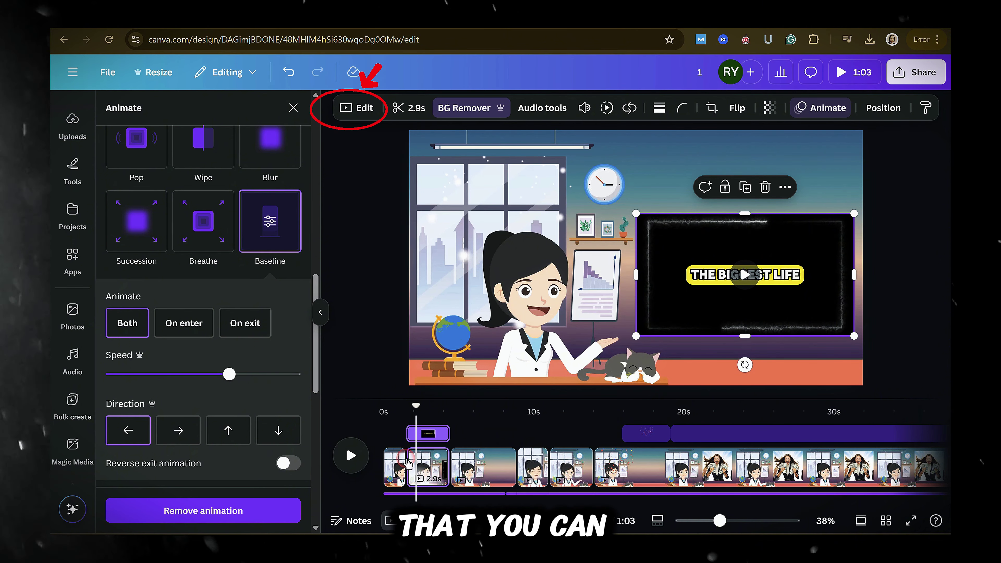
Step: Apply the Vintage filter The blues to the overlay video
click(347, 107)
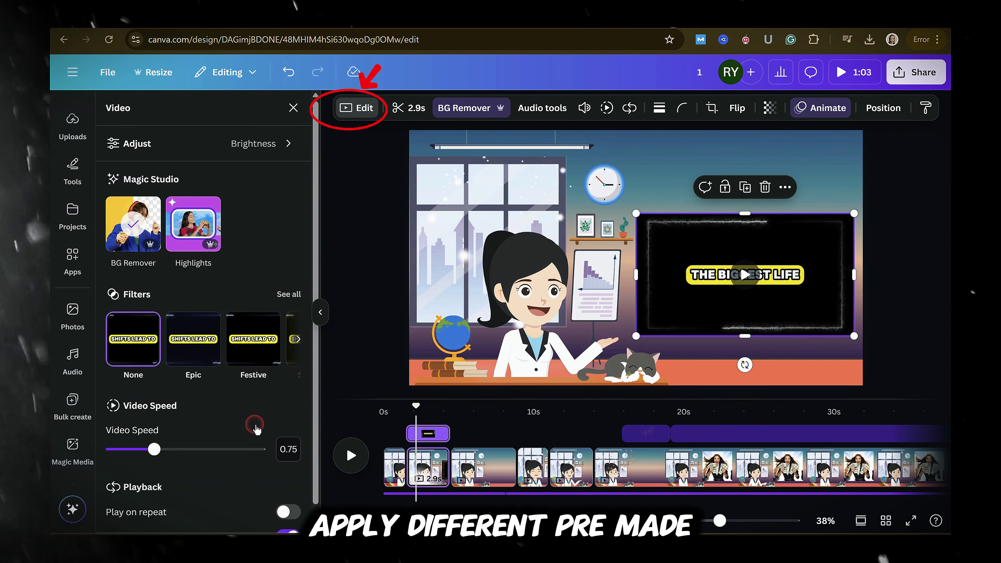
click(287, 295)
scroll(256, 407, down, 5)
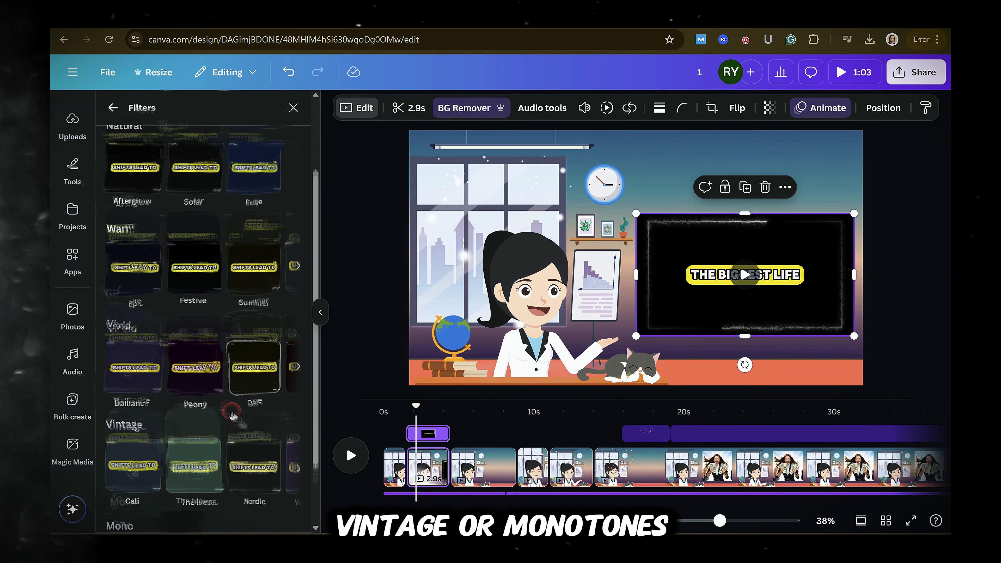
click(199, 389)
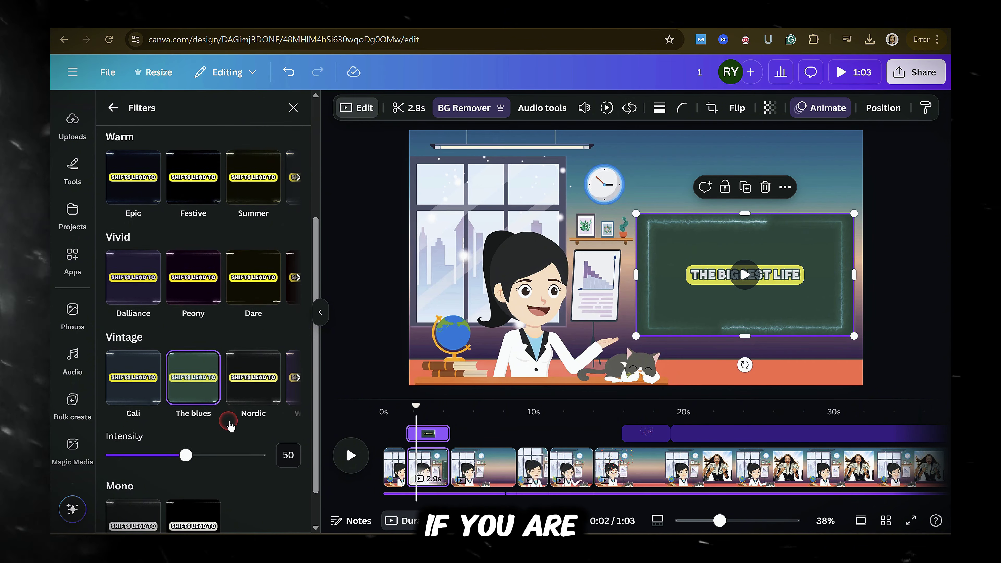
scroll(228, 425, down, 3)
scroll(229, 430, up, 3)
scroll(229, 430, up, 3)
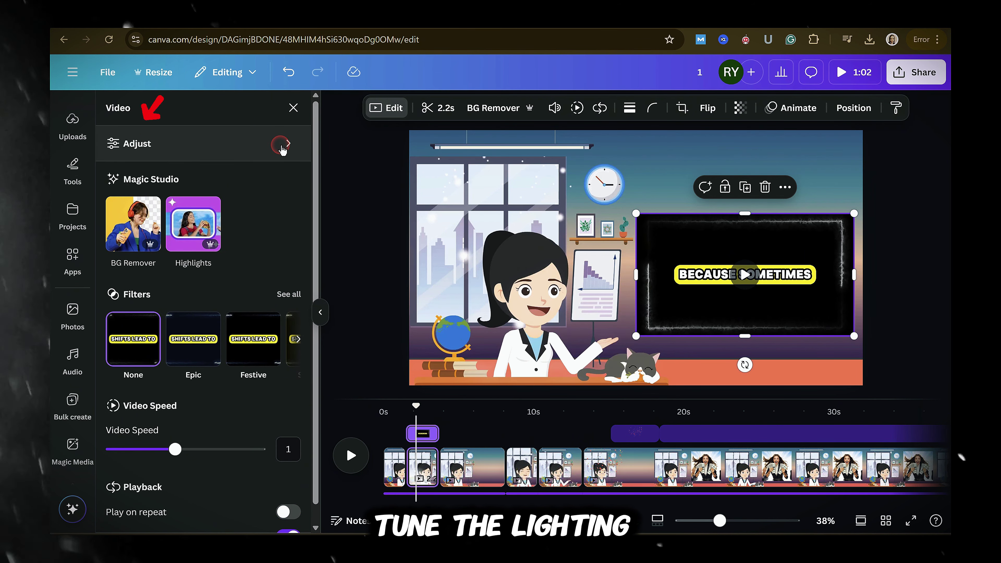
Step: Examine the light and color adjustment settings available for the overlay video
click(282, 146)
scroll(240, 300, down, 5)
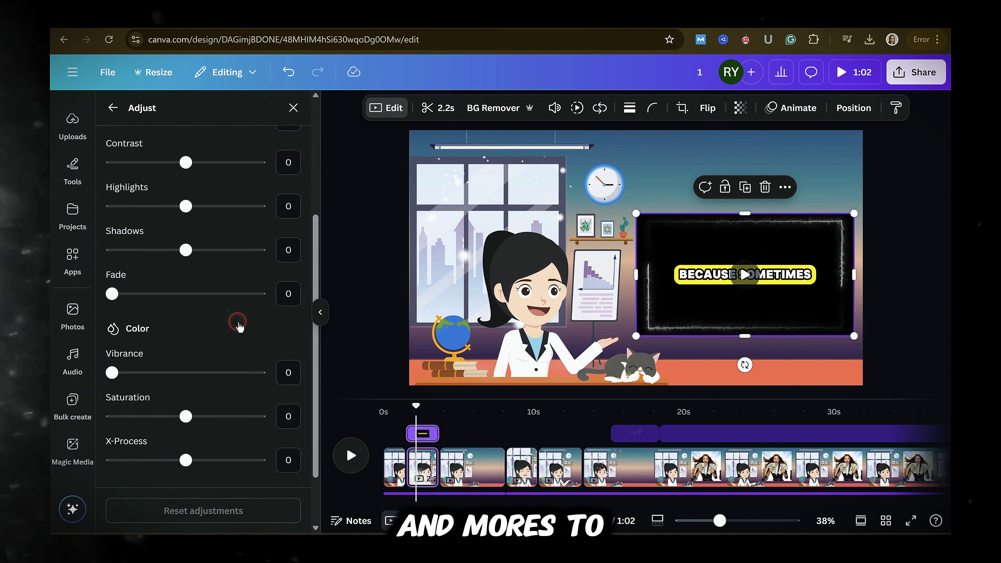
scroll(240, 324, up, 5)
mouse_move(185, 309)
mouse_down()
mouse_move(251, 309)
mouse_move(138, 309)
mouse_move(184, 309)
mouse_up()
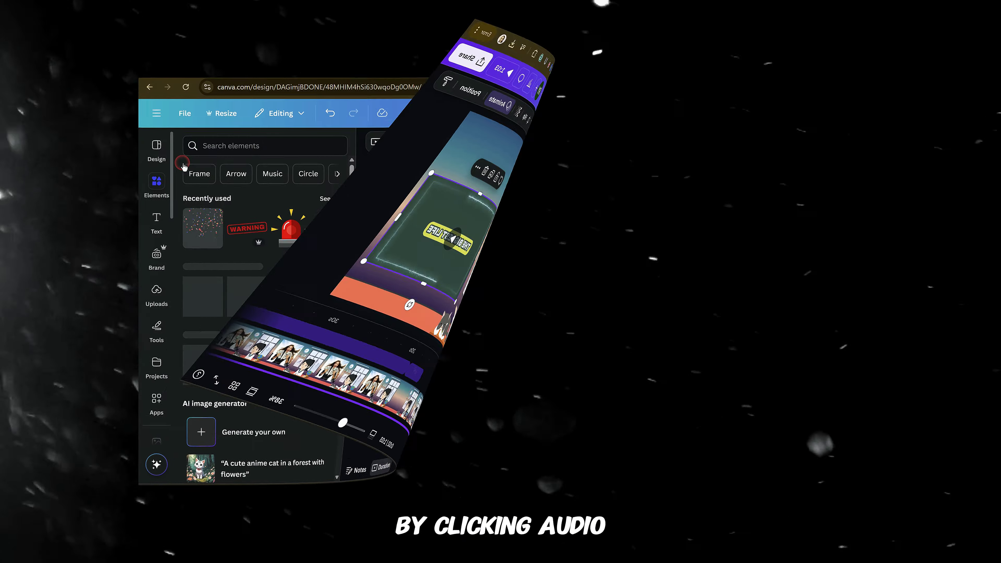
Step: Search the elements for "audio", add the Wide Space track to the timeline and trim it to 10.0 seconds
click(142, 114)
text(audio)
key(Return)
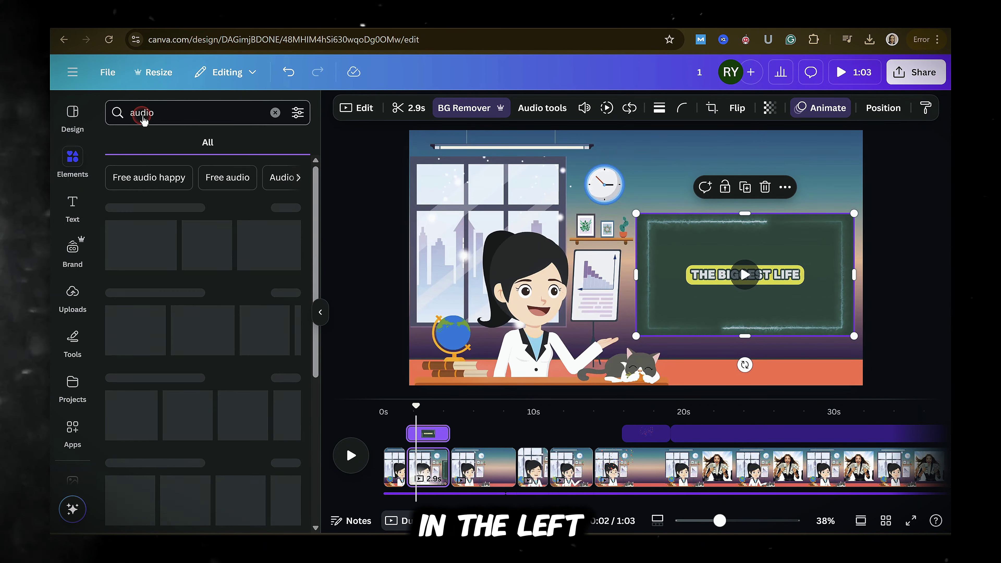
click(276, 140)
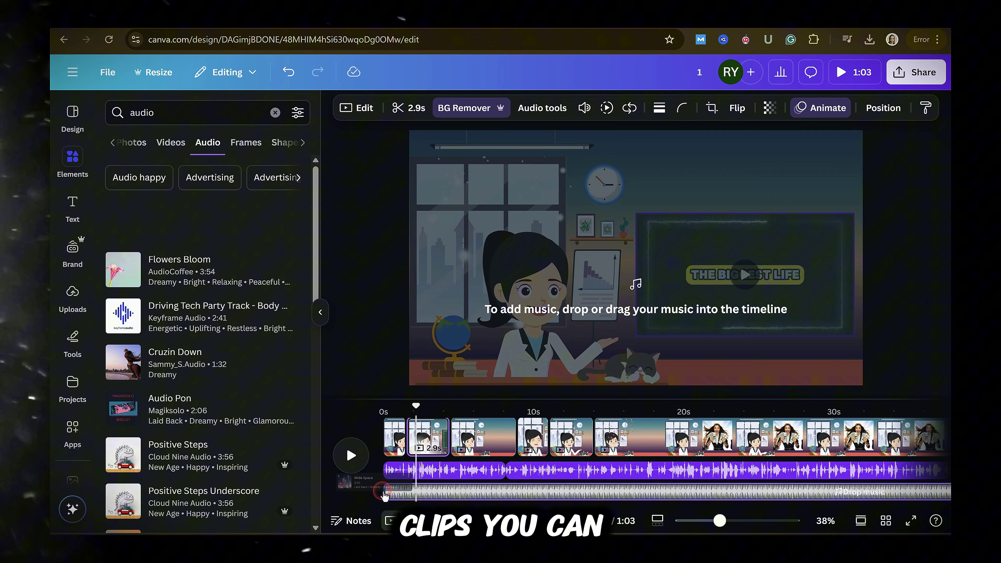
drag(508, 490, 508, 509)
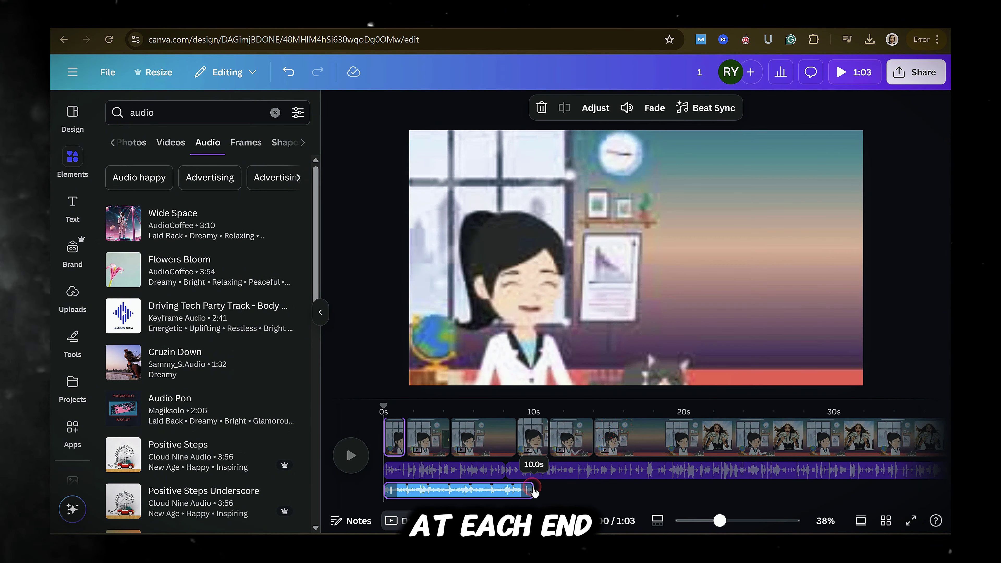
Step: Lower the music track's volume to 29 and mute the track
click(627, 108)
drag(624, 149, 572, 148)
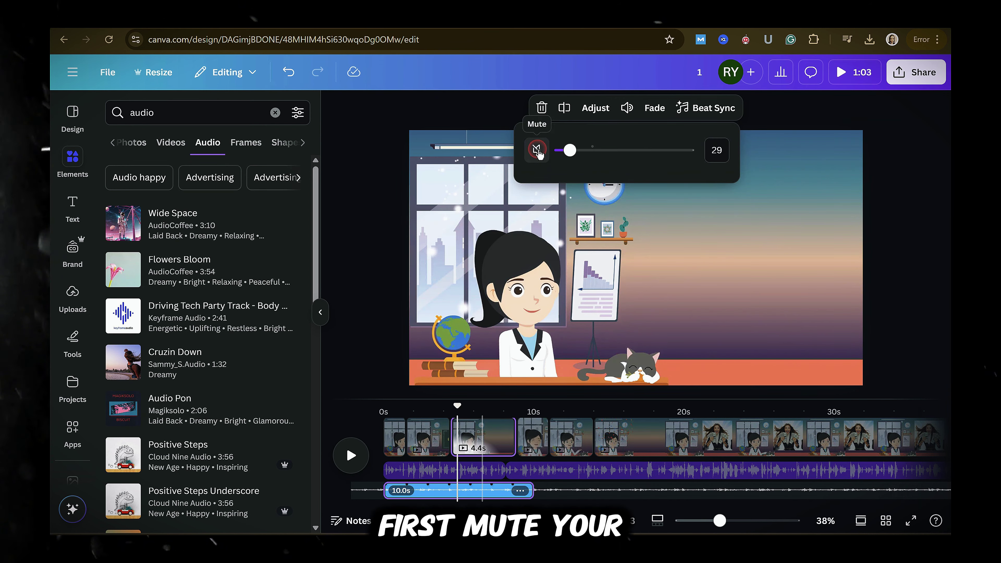
click(537, 150)
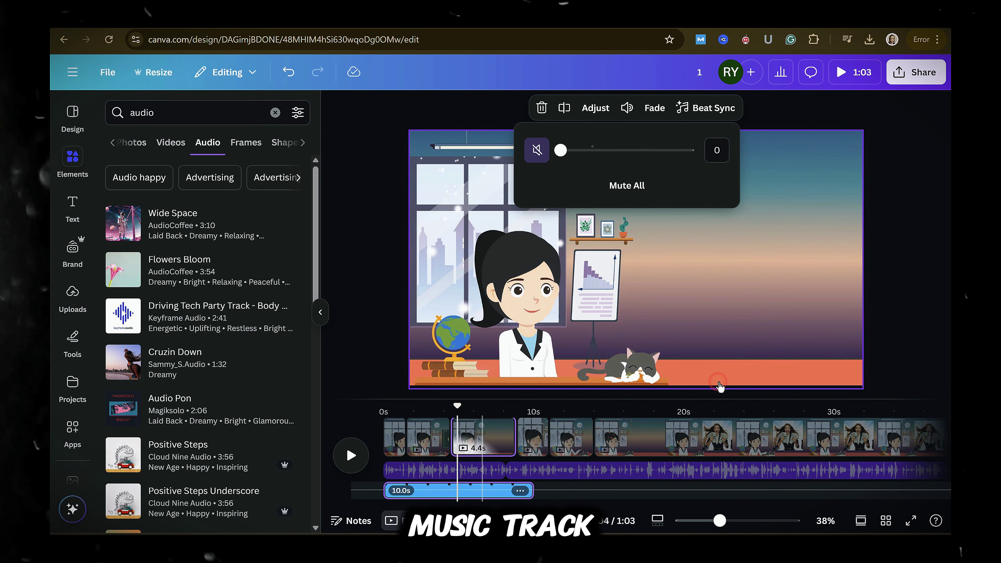
Step: Raise the volume of the first voice clip to about 324
click(469, 470)
click(580, 108)
drag(545, 150, 625, 162)
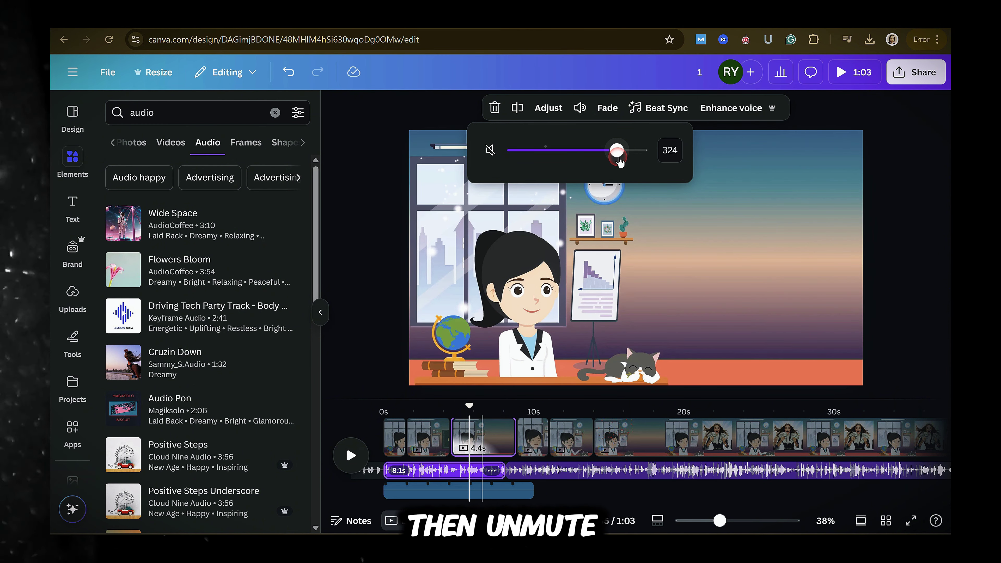
key(Escape)
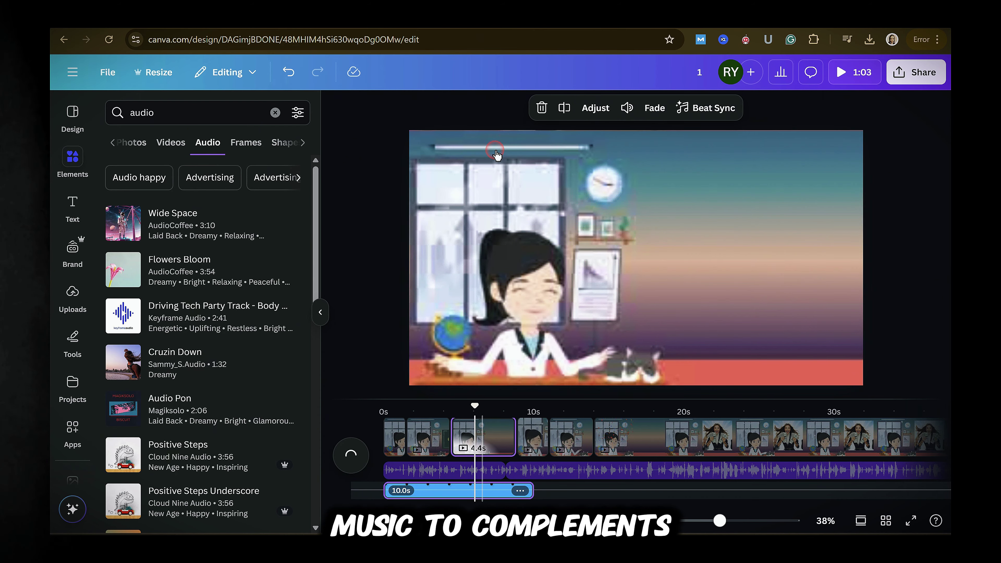
Step: Unmute the background music track by setting its volume to 30
click(572, 158)
scroll(464, 485, down, 1)
click(463, 483)
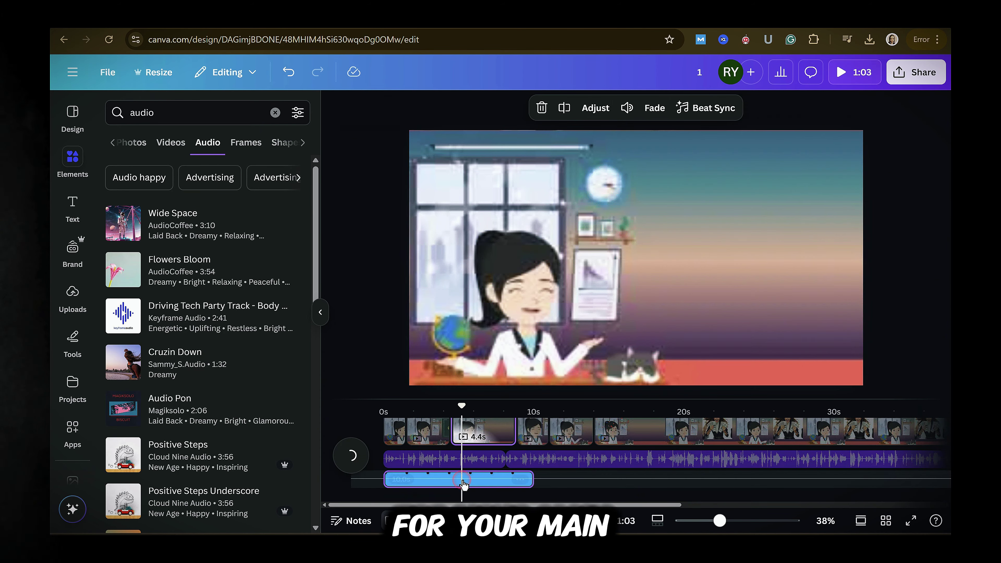
click(627, 108)
mouse_move(558, 150)
mouse_down()
mouse_move(587, 150)
mouse_move(571, 152)
mouse_up()
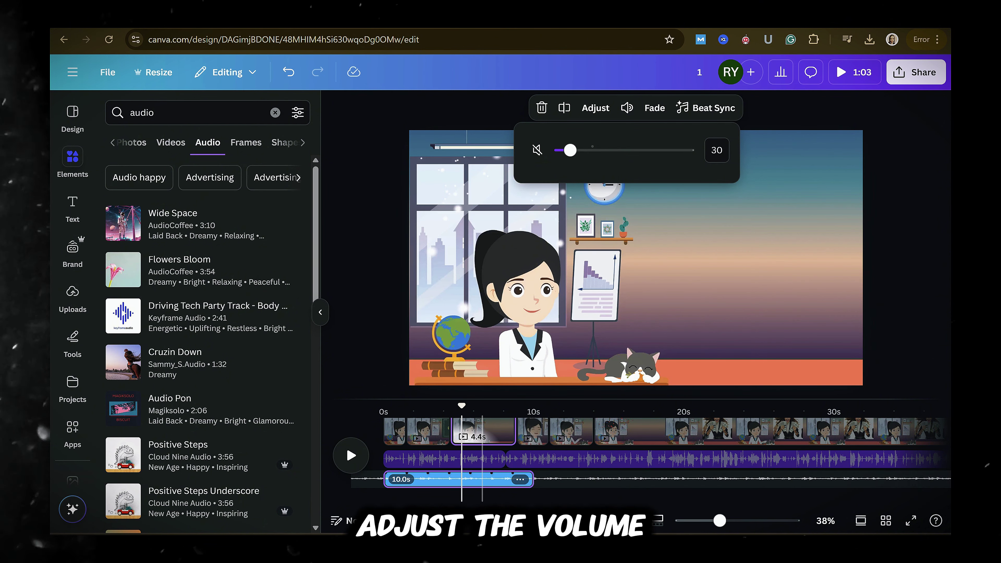
Step: Apply Enhance voice to the first voice clip on the timeline
click(443, 465)
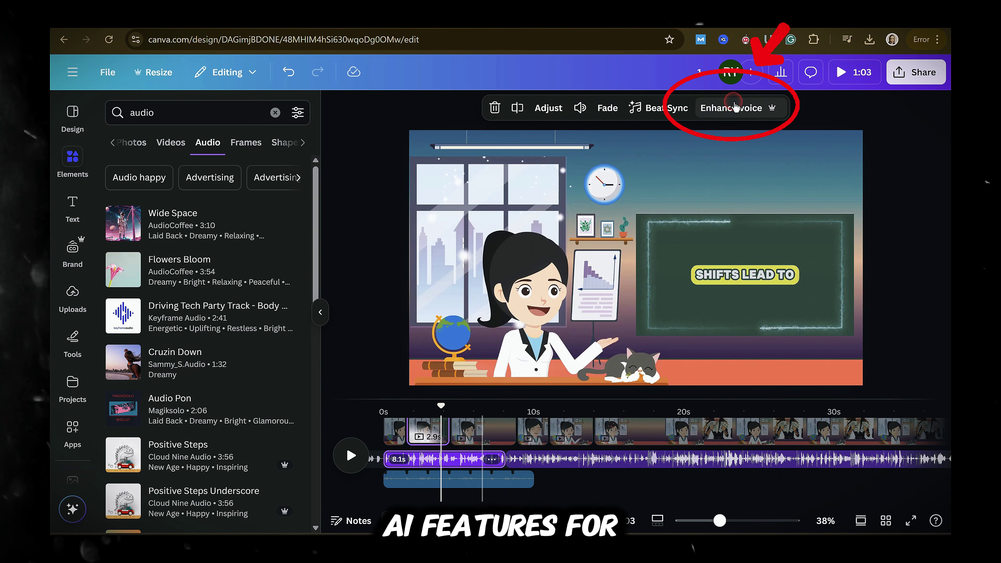
click(736, 108)
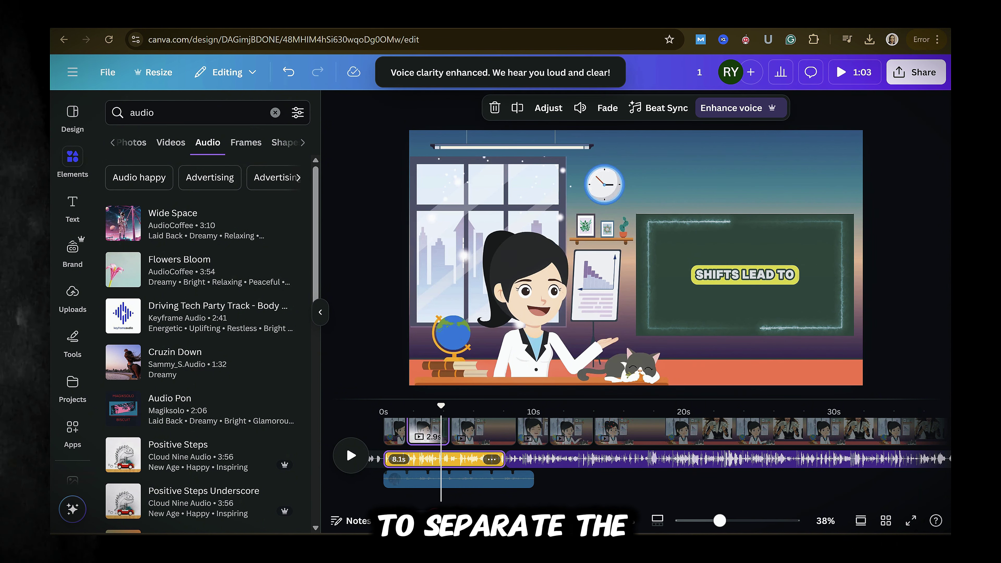
click(486, 434)
right_click(488, 434)
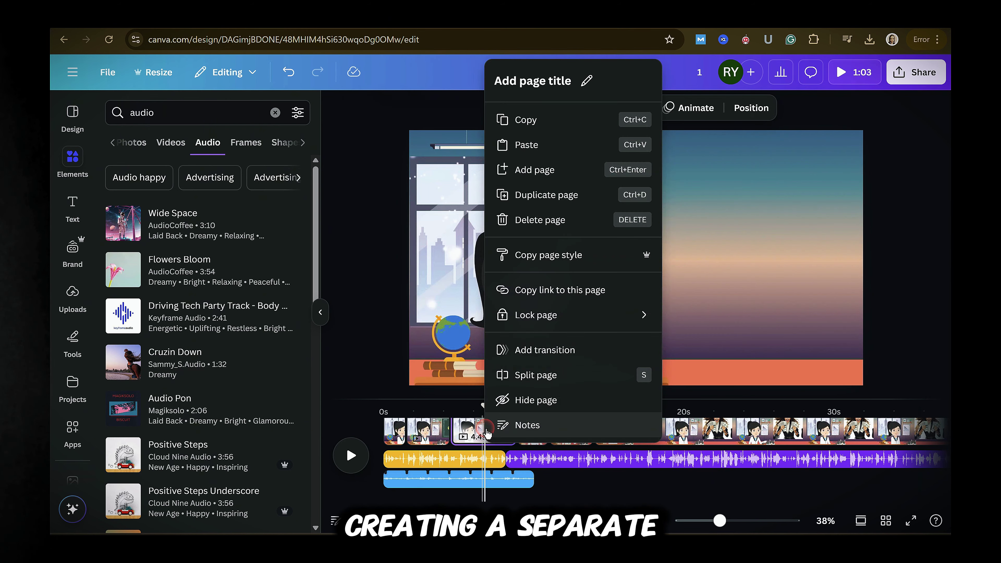
click(476, 439)
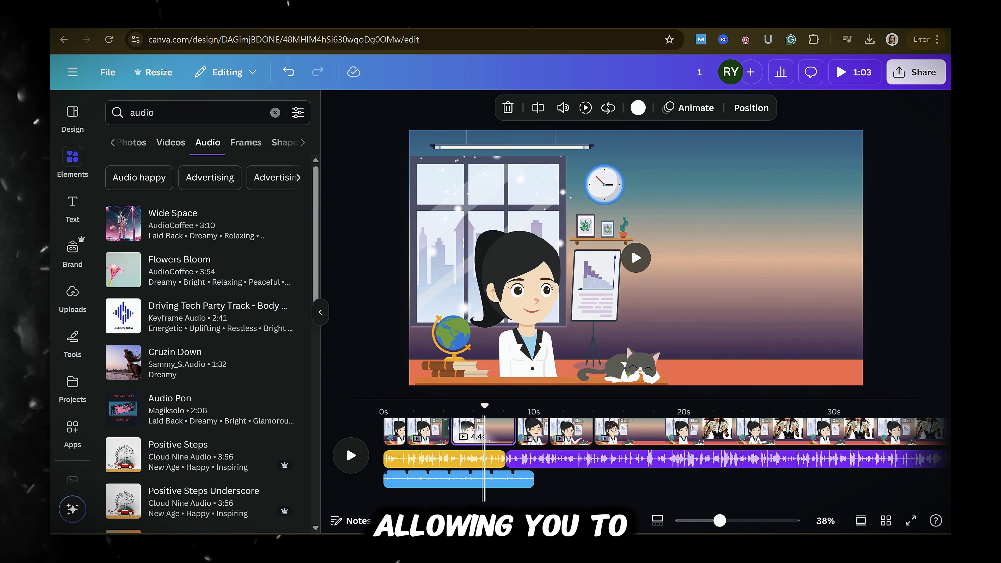
click(641, 437)
right_click(642, 438)
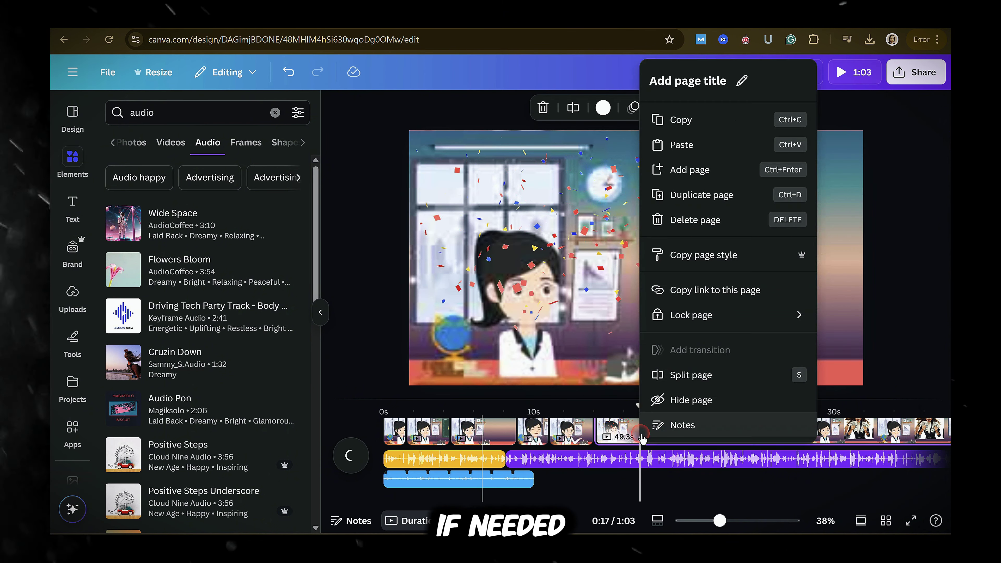
key(Escape)
Step: Set both the fade in and the fade out of the music track to 2 seconds
click(449, 479)
click(653, 107)
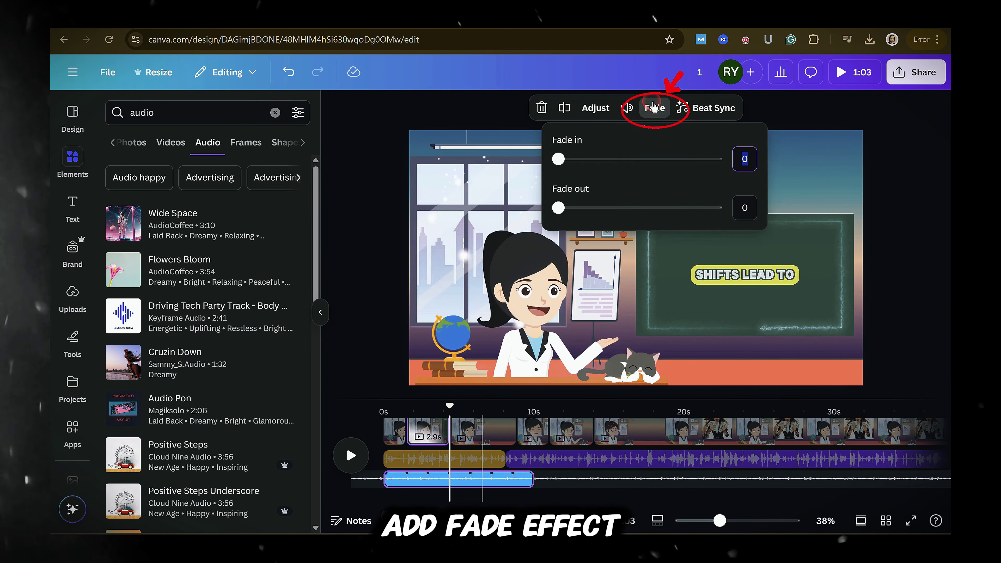
text(2)
click(751, 208)
text(2)
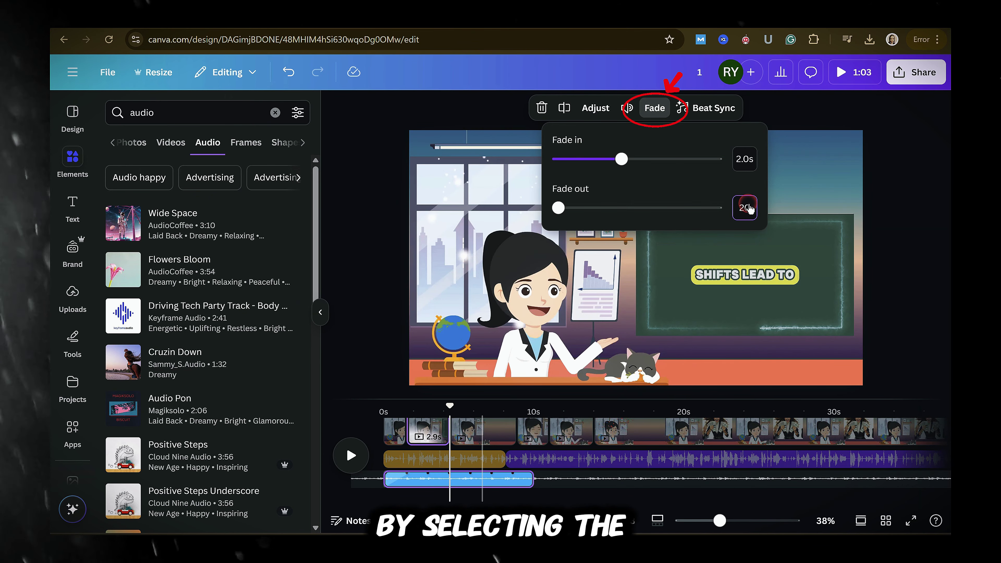
click(916, 187)
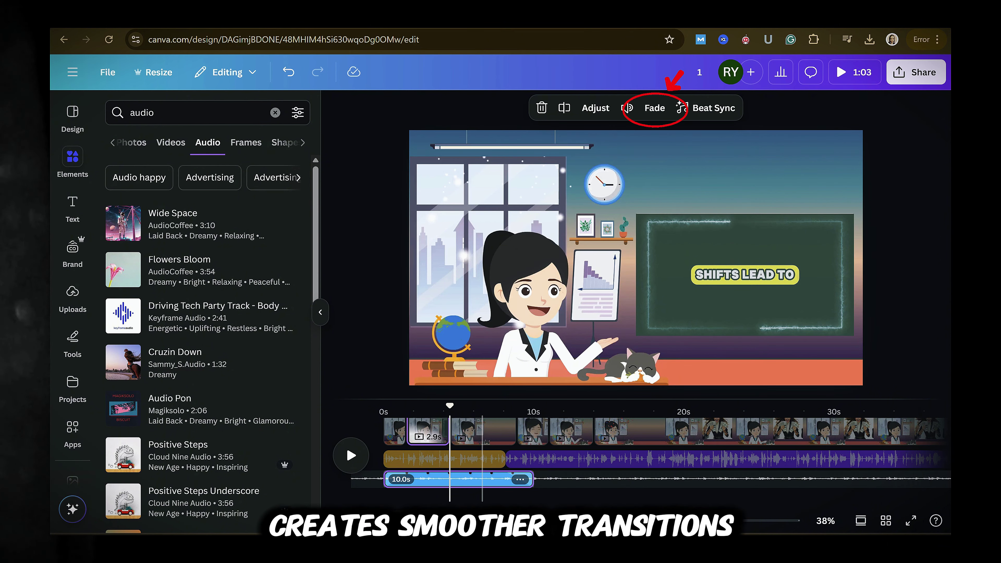
Step: Extend the music track to 18.2 seconds and turn on Beat Sync so the pages are timed to the music
drag(532, 479, 655, 479)
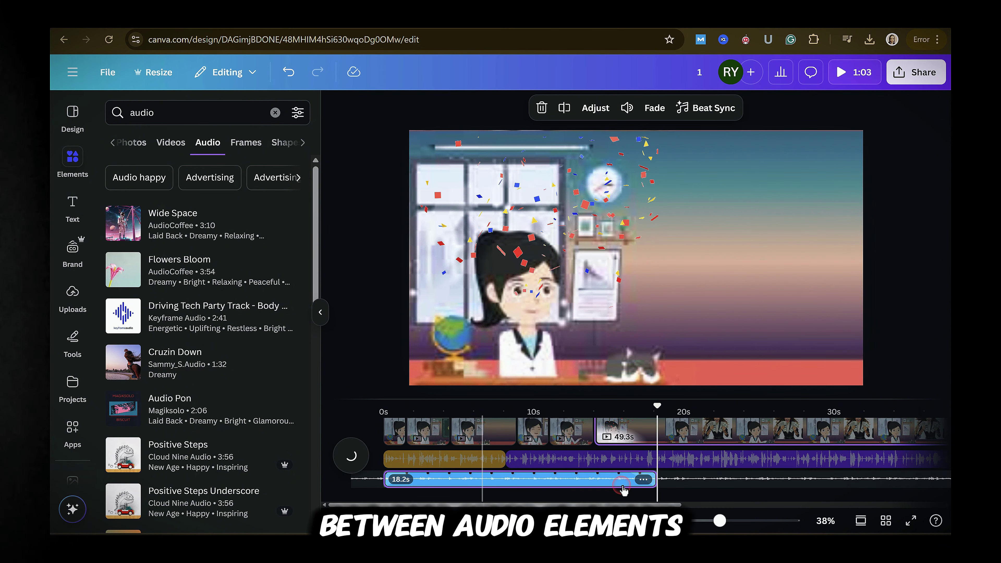
click(724, 111)
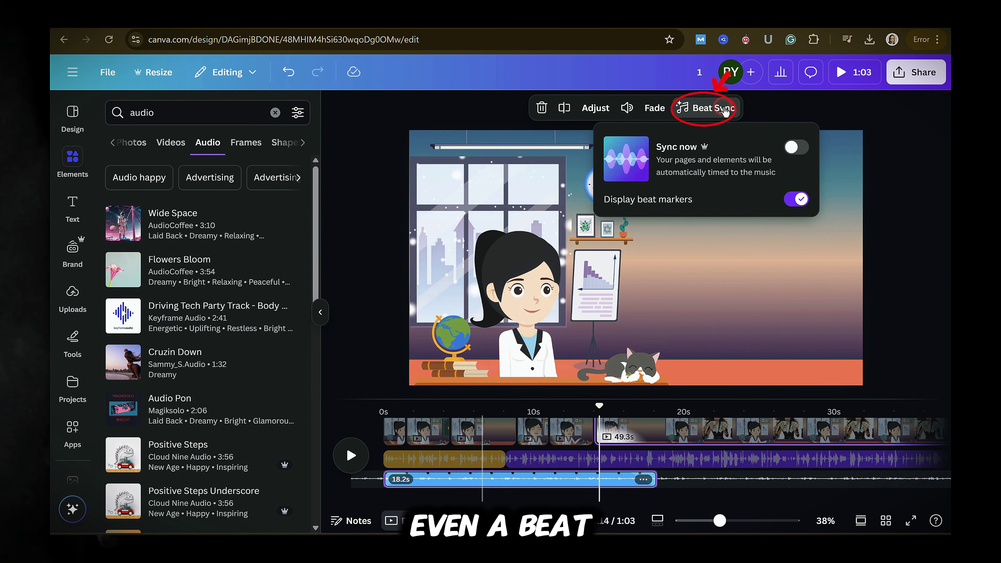
click(791, 151)
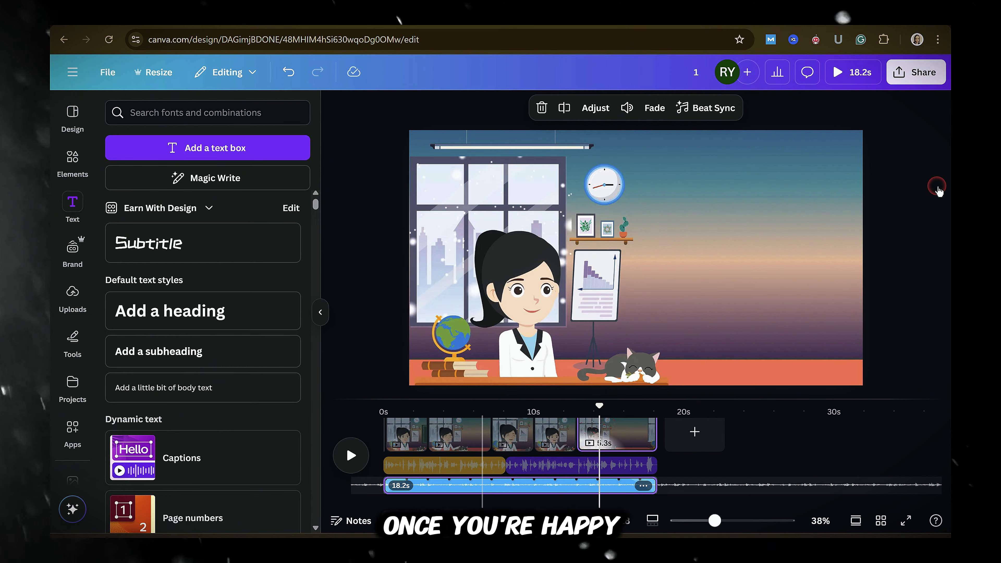
Step: Open the download settings for the finished video and set the MP4 quality to 4K (UHD)
click(918, 77)
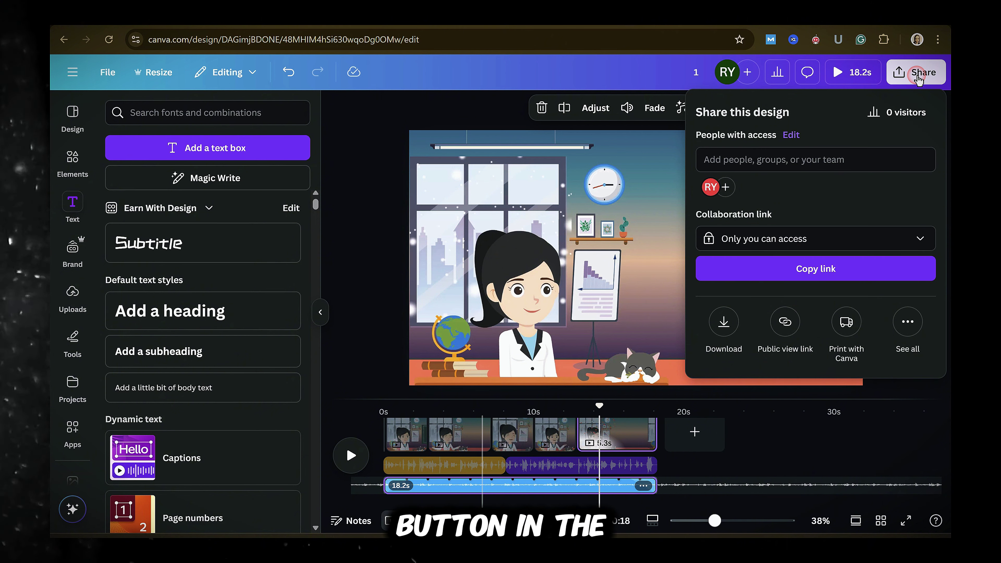
click(724, 321)
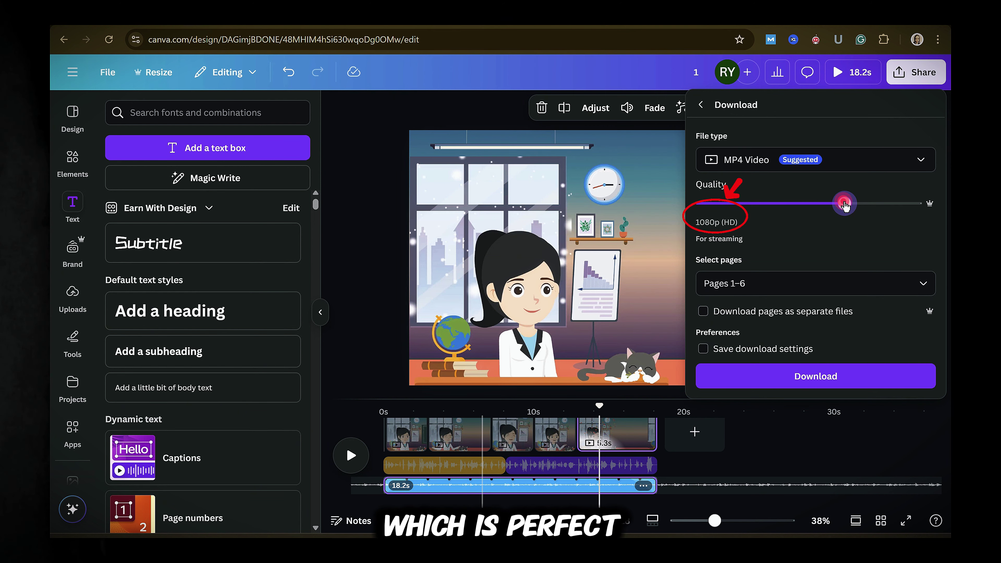
click(923, 203)
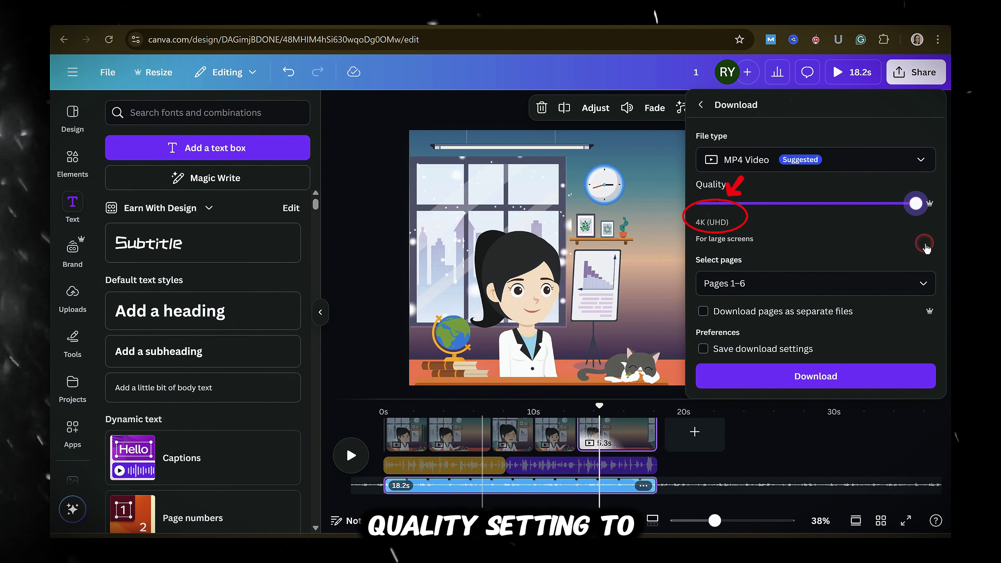
Step: Limit the download to pages 1–4 by excluding pages 5 and 6 from the page selection
click(923, 284)
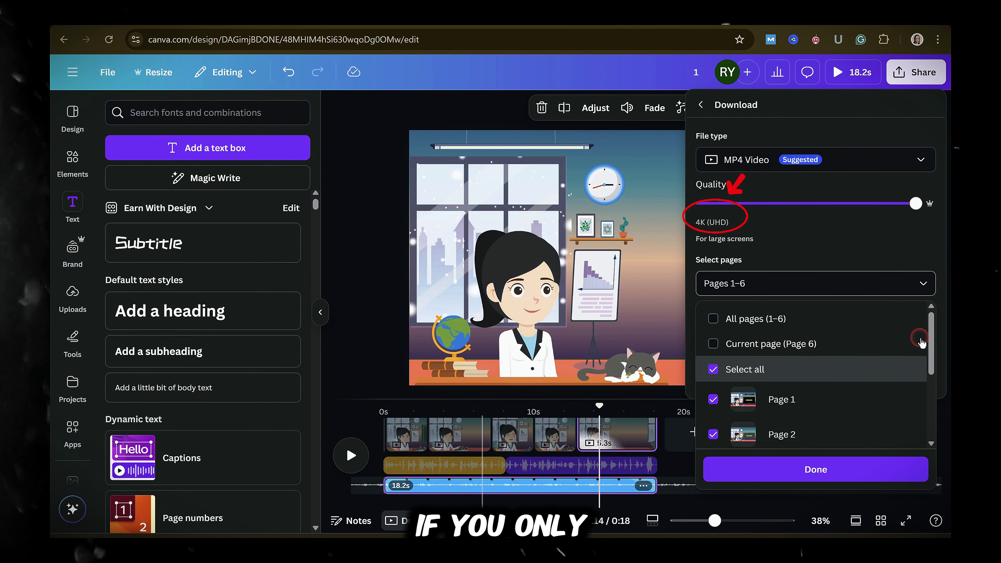
scroll(926, 364, down, 3)
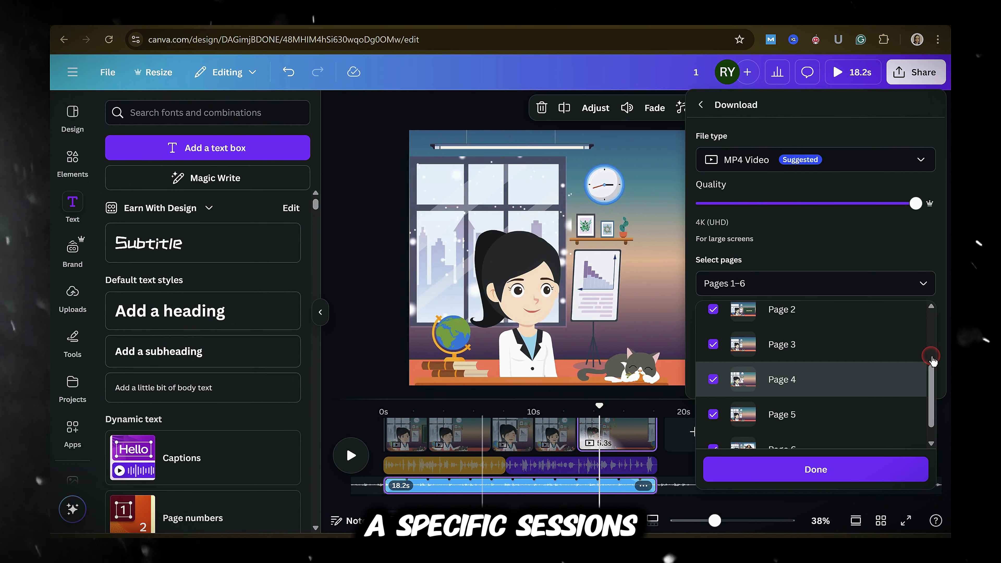
scroll(730, 414, down, 1)
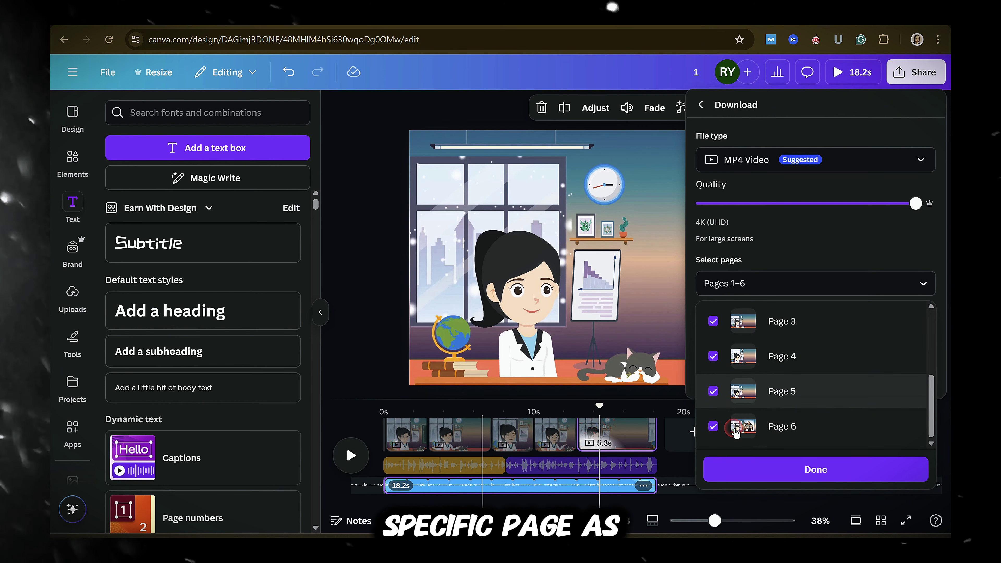
click(715, 426)
click(714, 391)
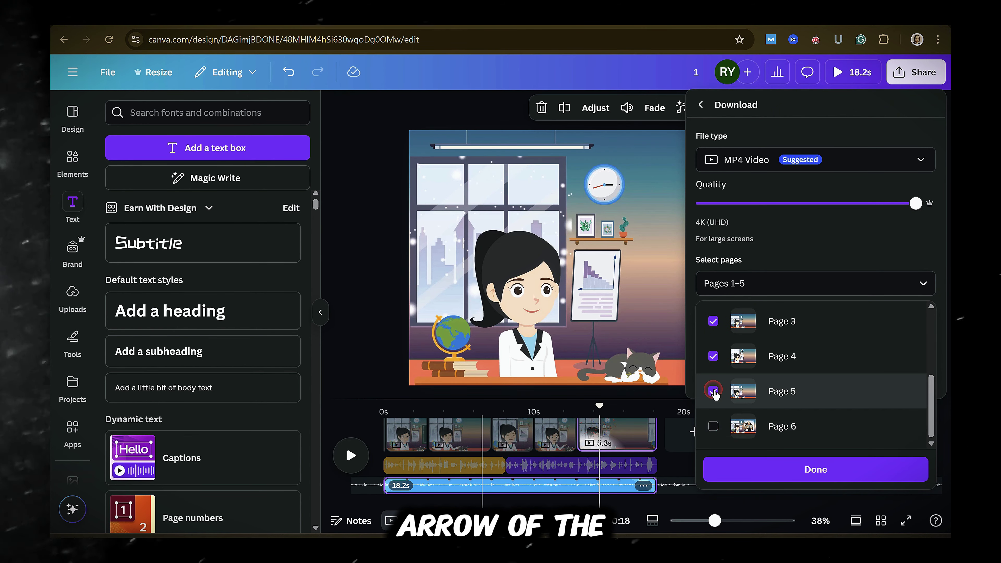
click(820, 471)
click(842, 346)
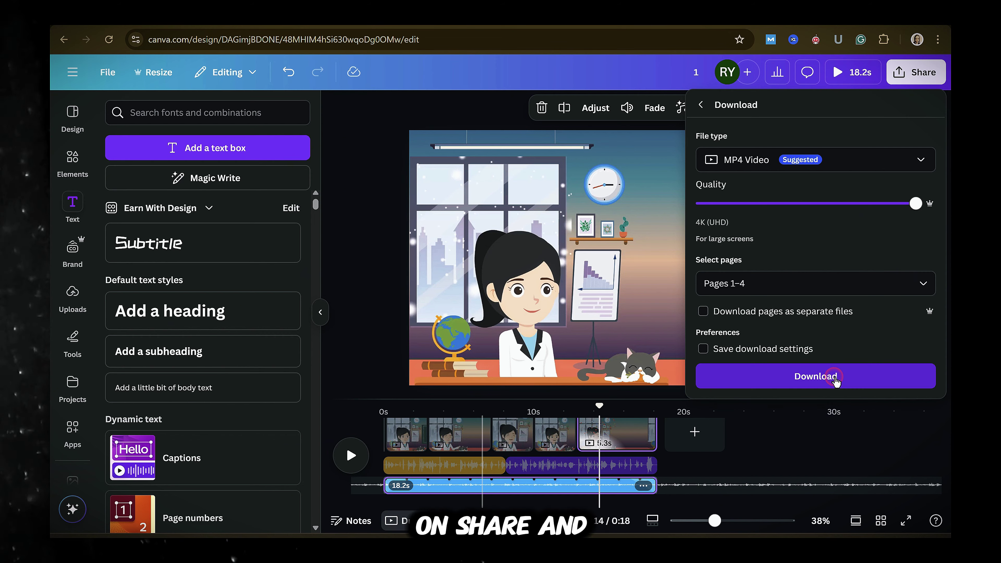
Step: Open the full list of publishing options and look through the social and messaging platforms
click(908, 77)
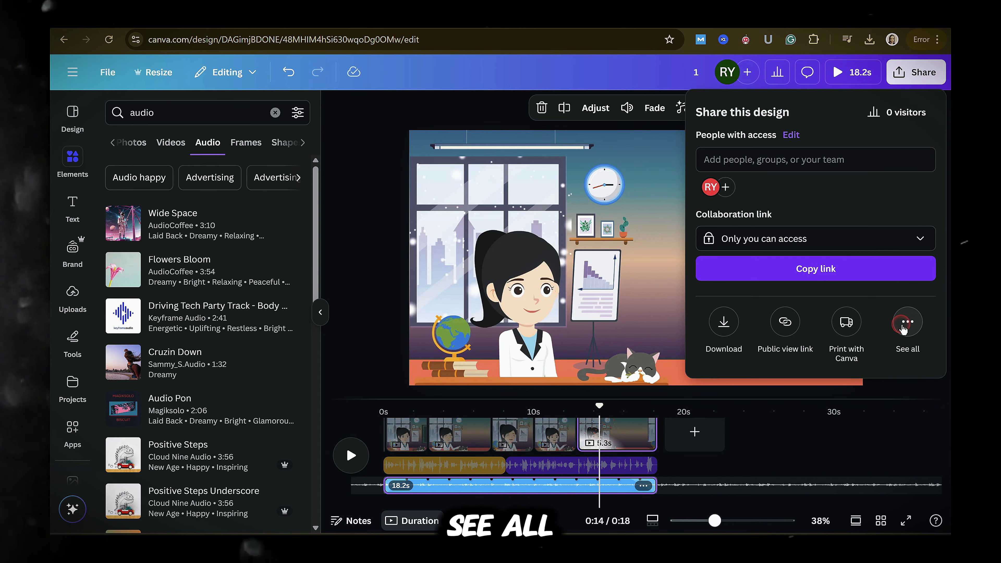
click(904, 329)
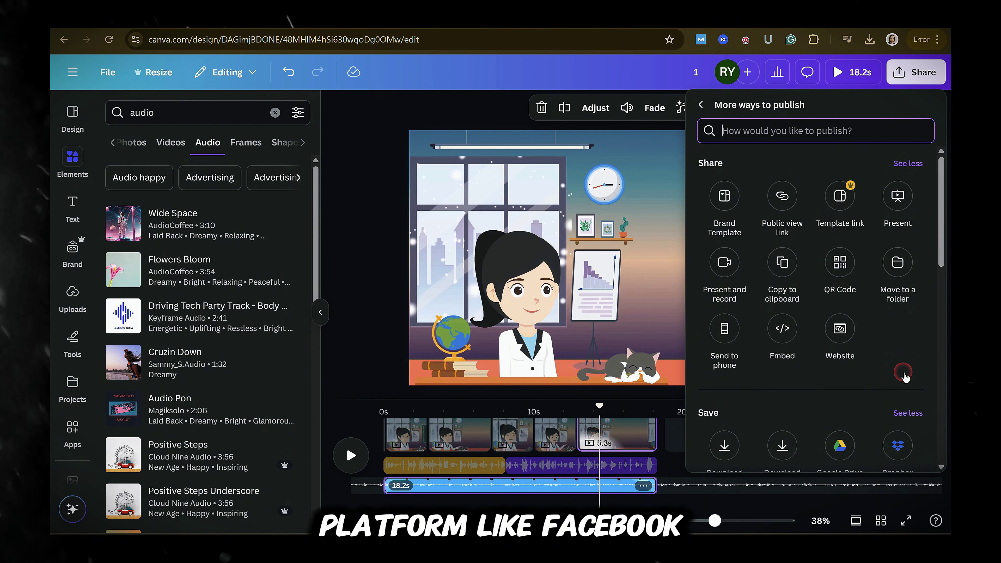
scroll(903, 374, down, 10)
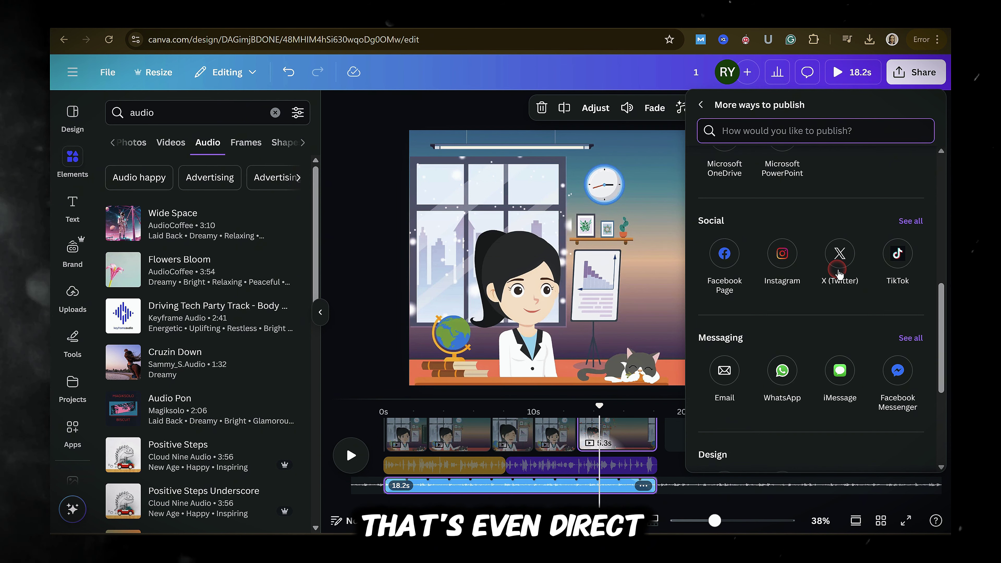
scroll(838, 272, down, 3)
scroll(838, 273, up, 7)
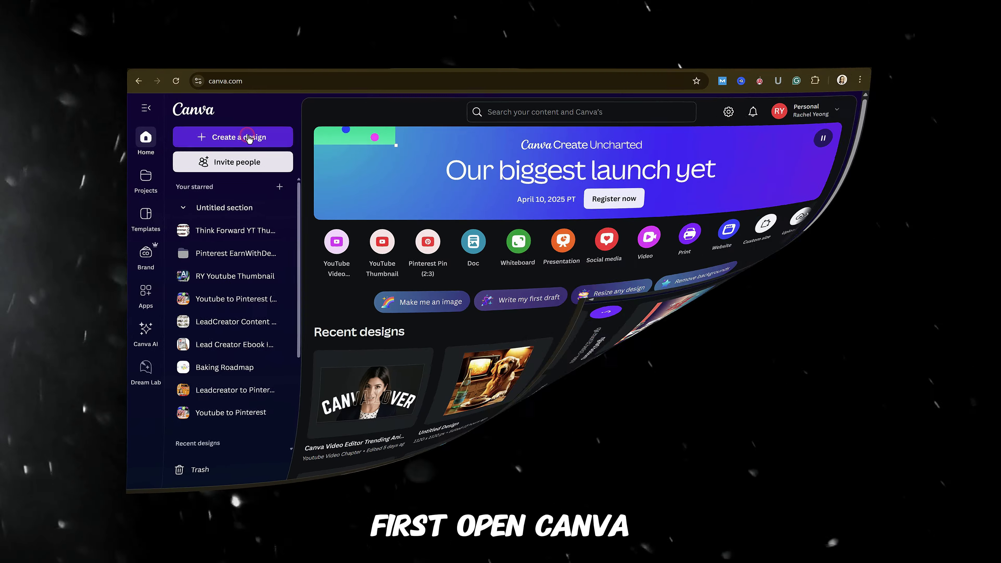
Step: Create a new Video (Landscape) design
click(246, 134)
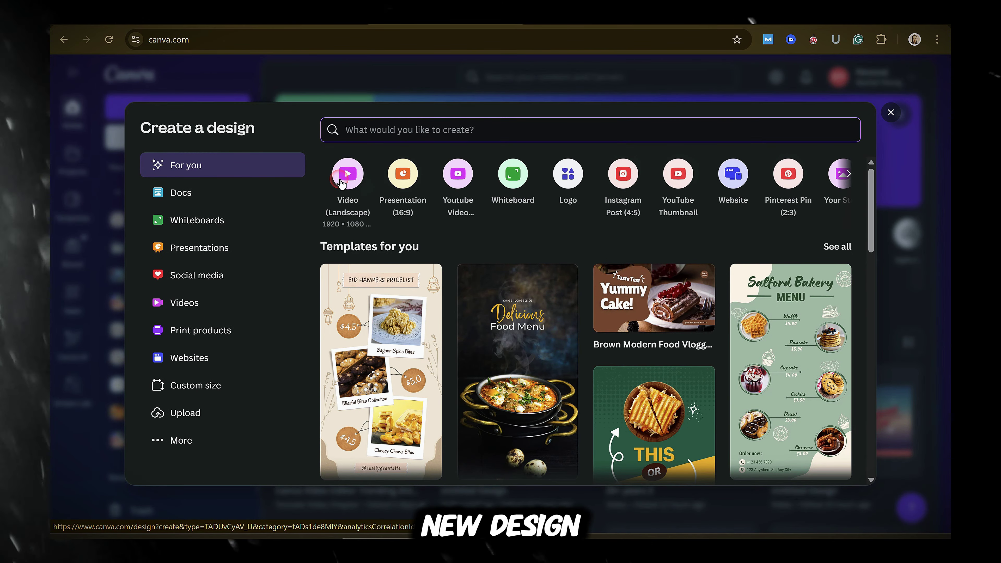
click(347, 175)
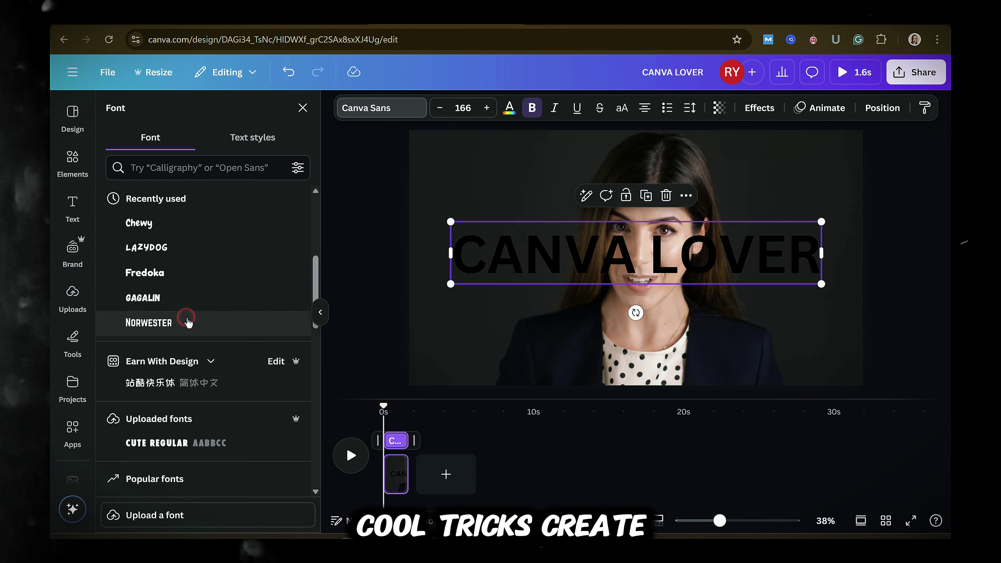
Step: Change the CANVA LOVER text to the Norwester font and enlarge it to size 227
click(189, 323)
drag(782, 286, 821, 332)
drag(492, 292, 447, 307)
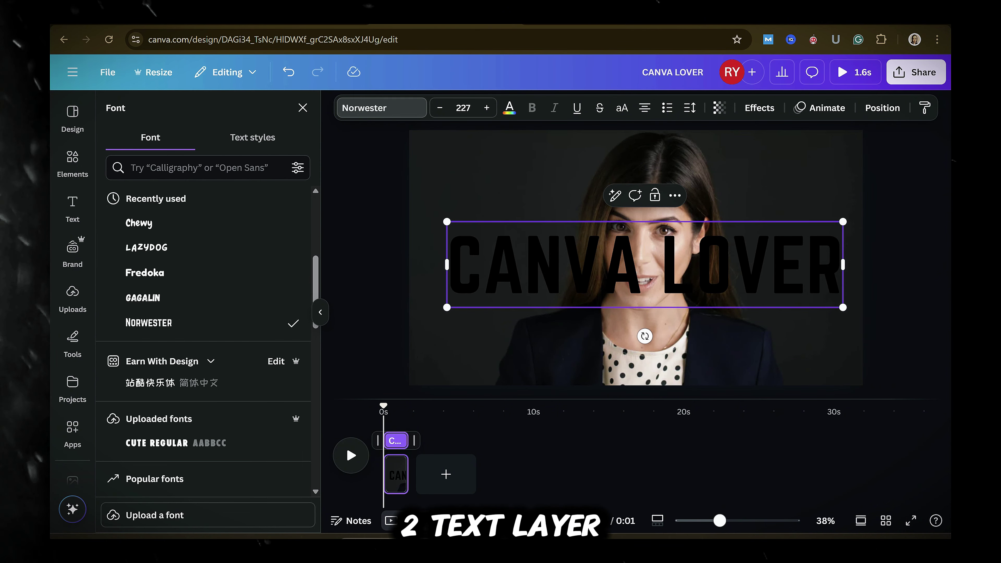
Step: Duplicate the CANVA LOVER text and give the copy a Hollow effect with a thickness of 14
click(675, 195)
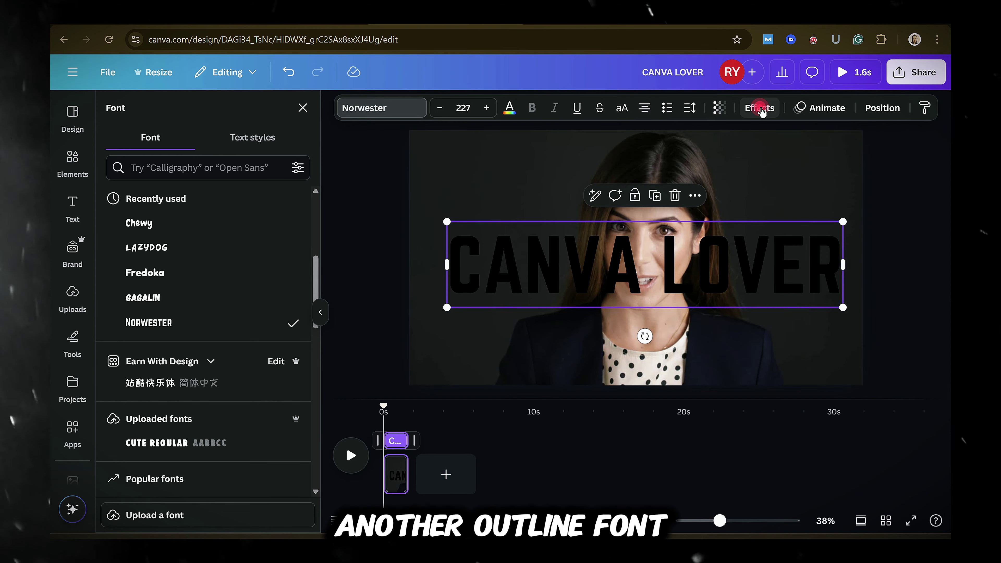
click(759, 108)
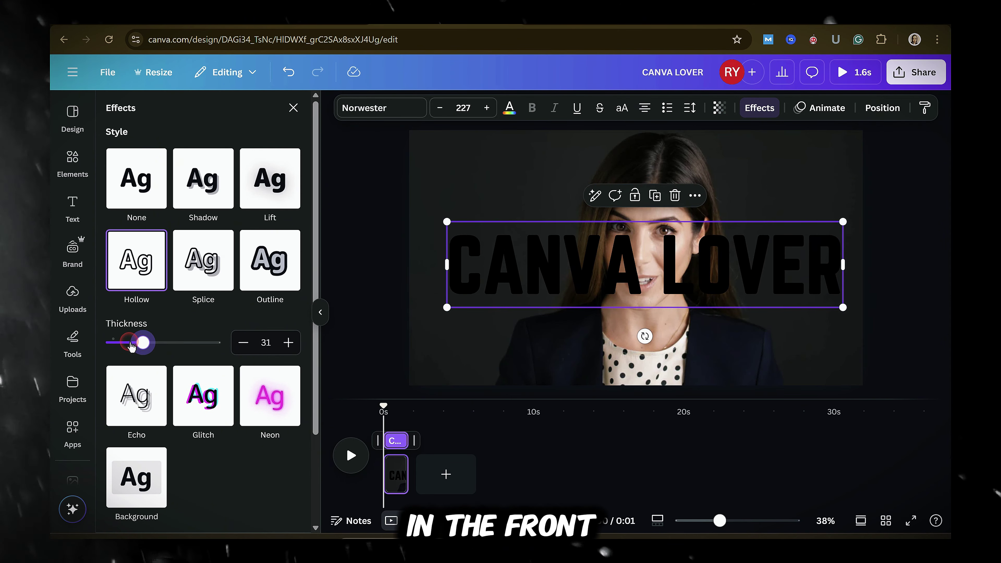
drag(131, 346, 126, 344)
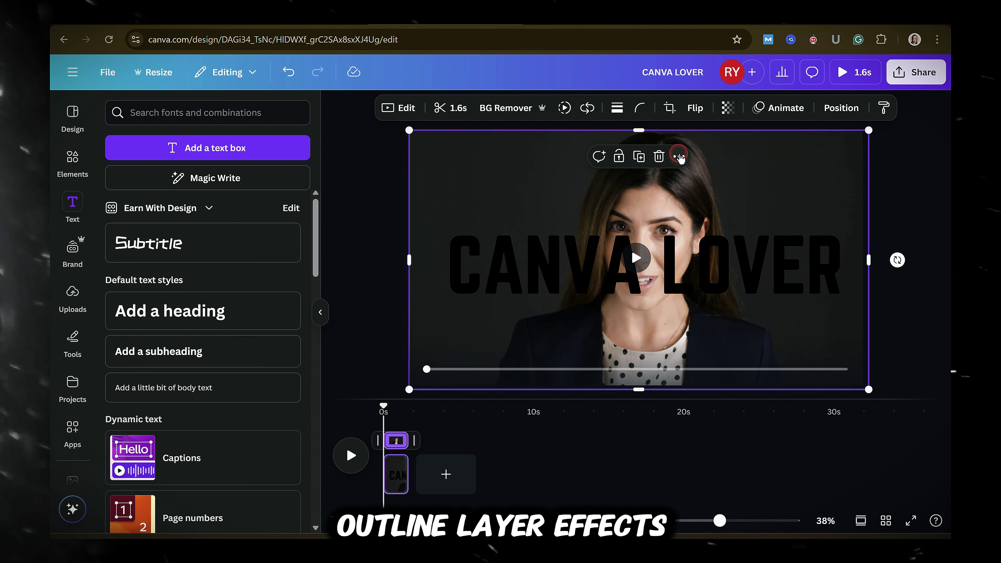
Step: Duplicate the woman's video, remove the copy's background and place it between the solid and hollow text layers
click(679, 156)
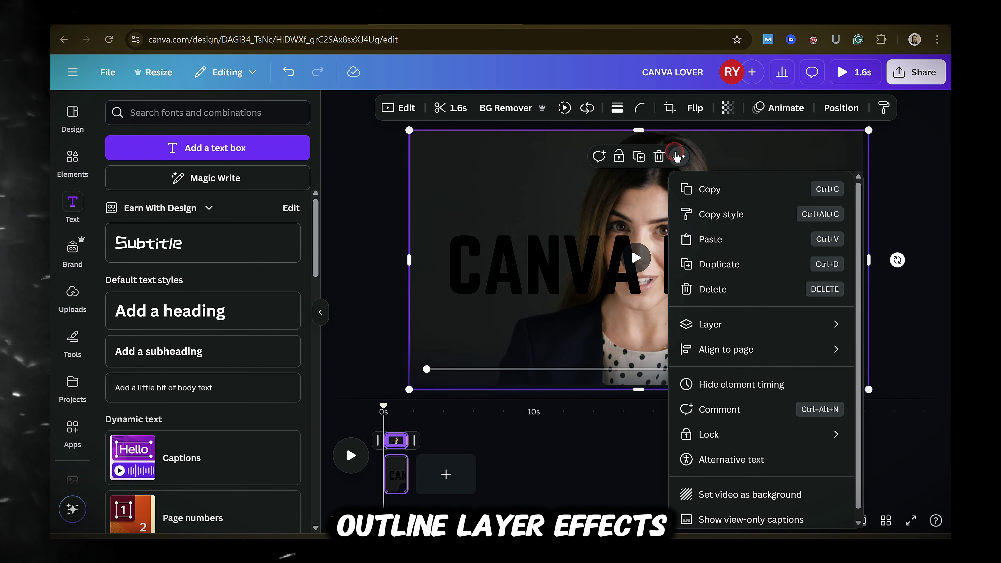
key(alt+1)
drag(666, 227, 661, 224)
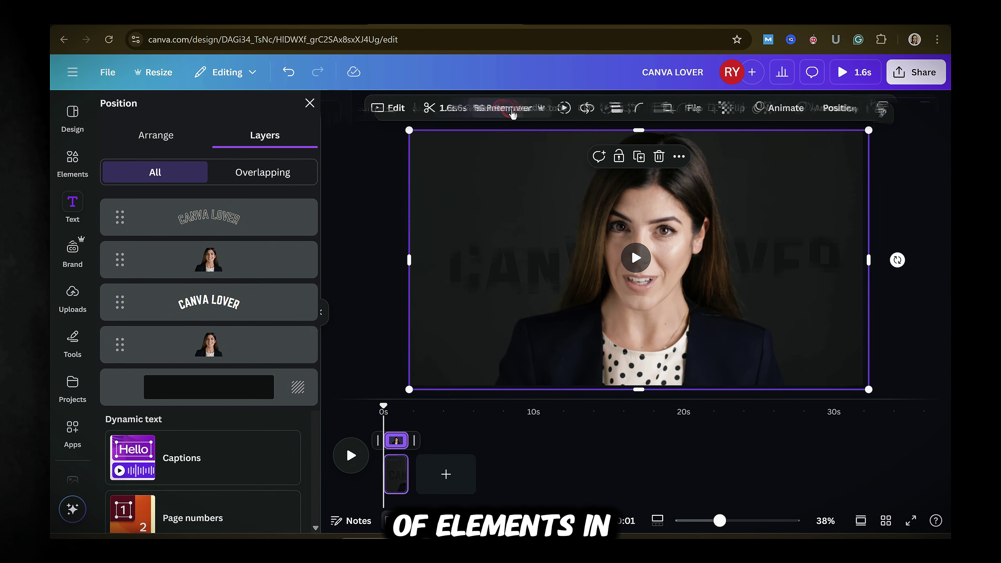
Step: Set the color of the solid CANVA LOVER text behind the woman to white
click(631, 249)
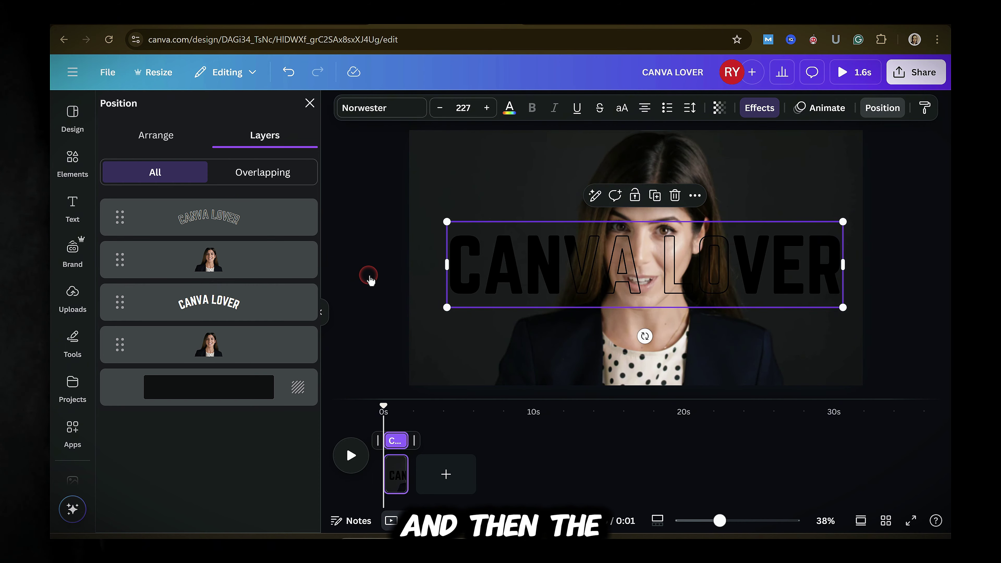
click(509, 107)
click(186, 201)
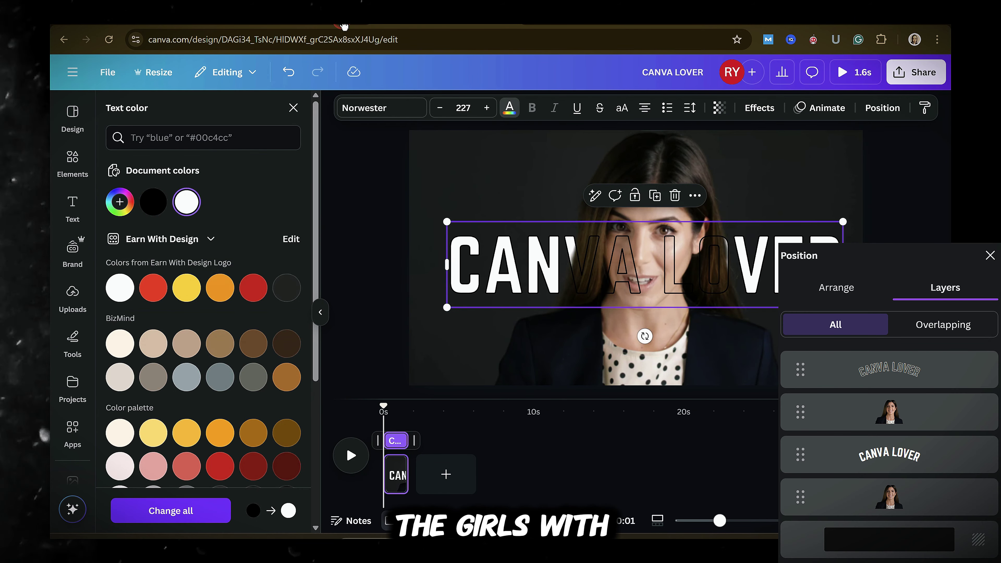
Step: Set the color of the hollow CANVA LOVER text in front of the woman to white
click(888, 106)
click(760, 108)
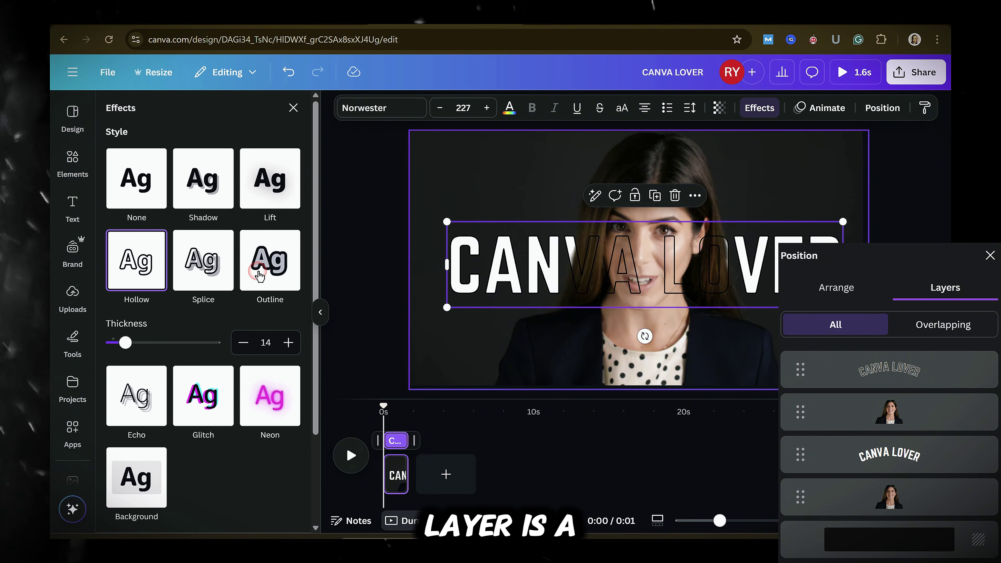
scroll(291, 424, down, 3)
scroll(187, 213, up, 1)
click(509, 108)
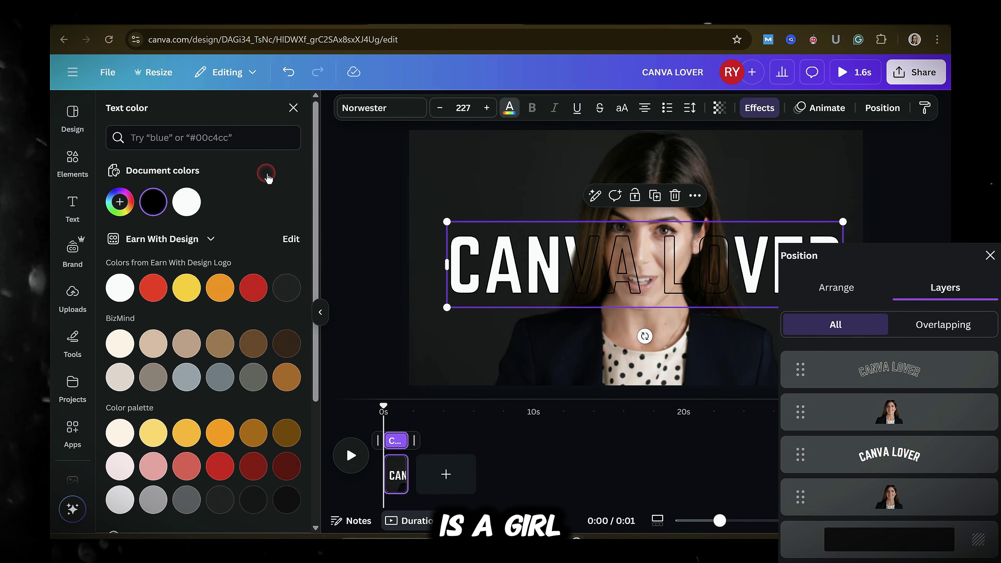
click(905, 232)
Step: Apply the Curve shape to the hollow CANVA LOVER text with a curve value of 50
click(614, 272)
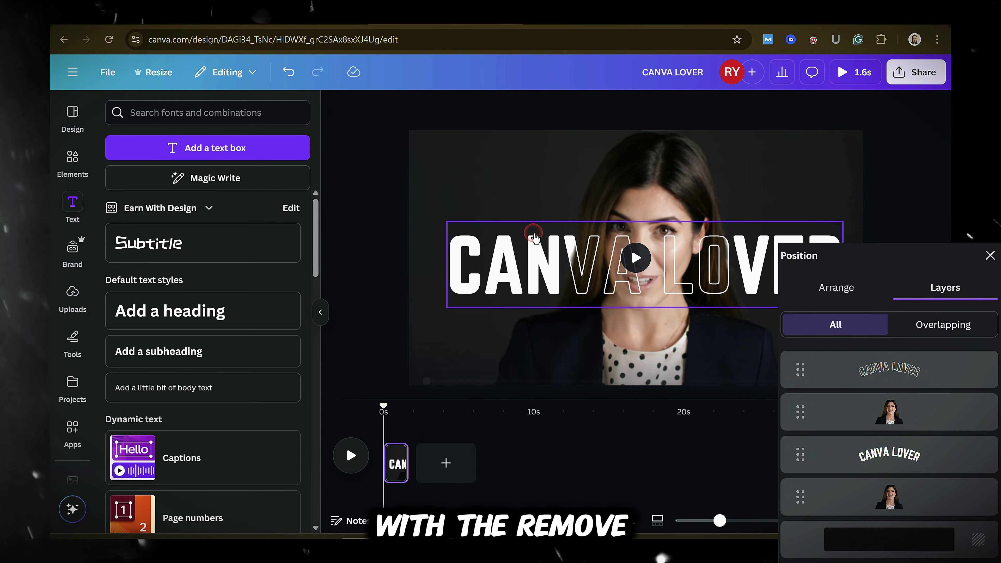
click(759, 108)
scroll(203, 355, down, 3)
click(203, 477)
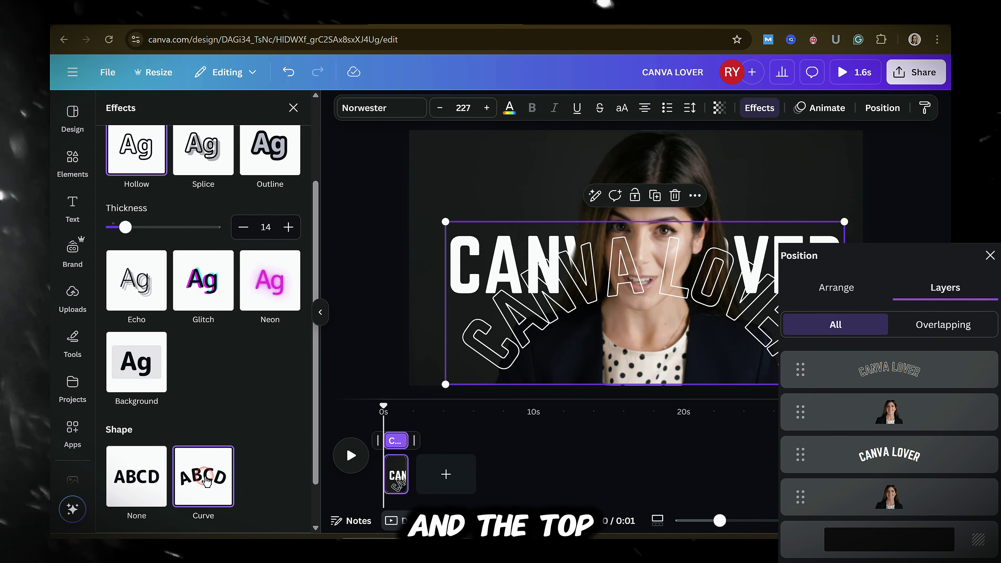
scroll(204, 513, down, 1)
text(0)
key(Return)
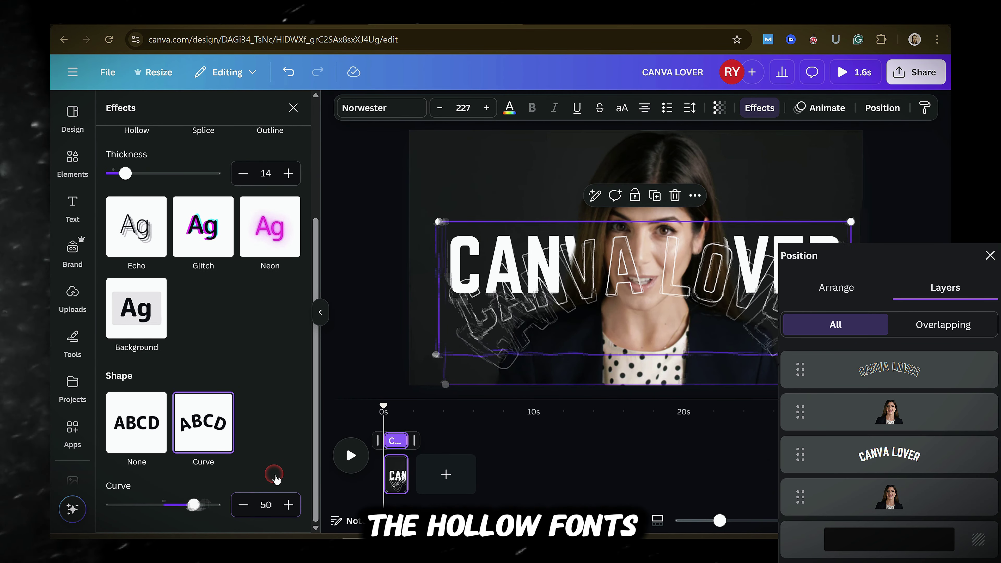
Step: Apply the Curve shape to the solid CANVA LOVER text with a curve value of 50, matching the hollow text
click(481, 161)
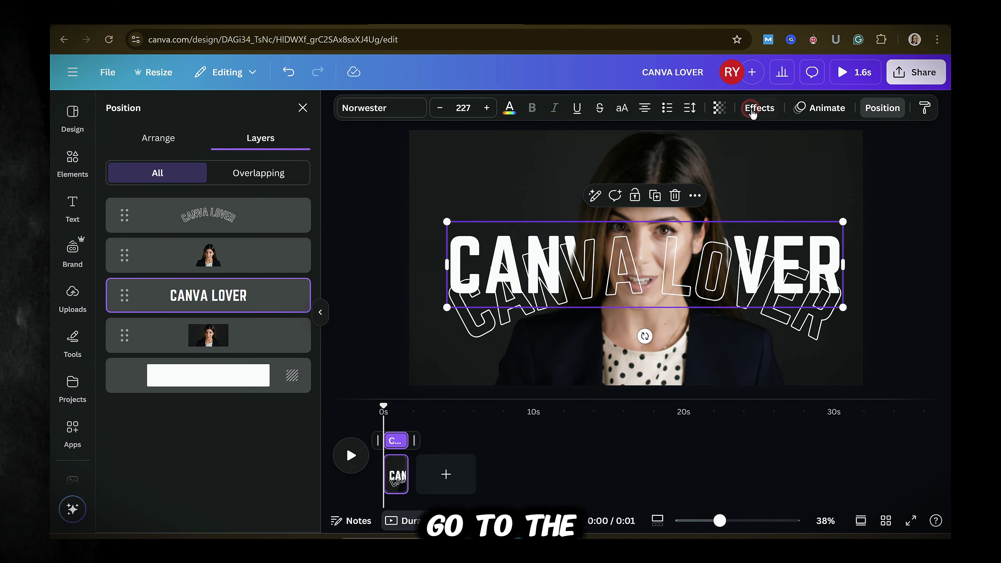
click(759, 108)
scroll(197, 463, down, 1)
click(214, 490)
scroll(221, 497, down, 1)
click(260, 506)
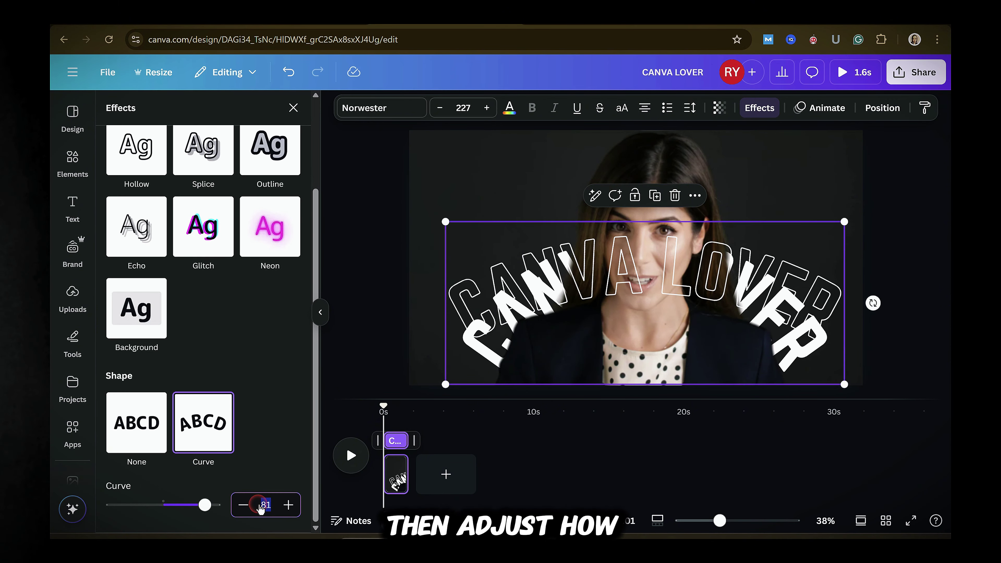
key(Return)
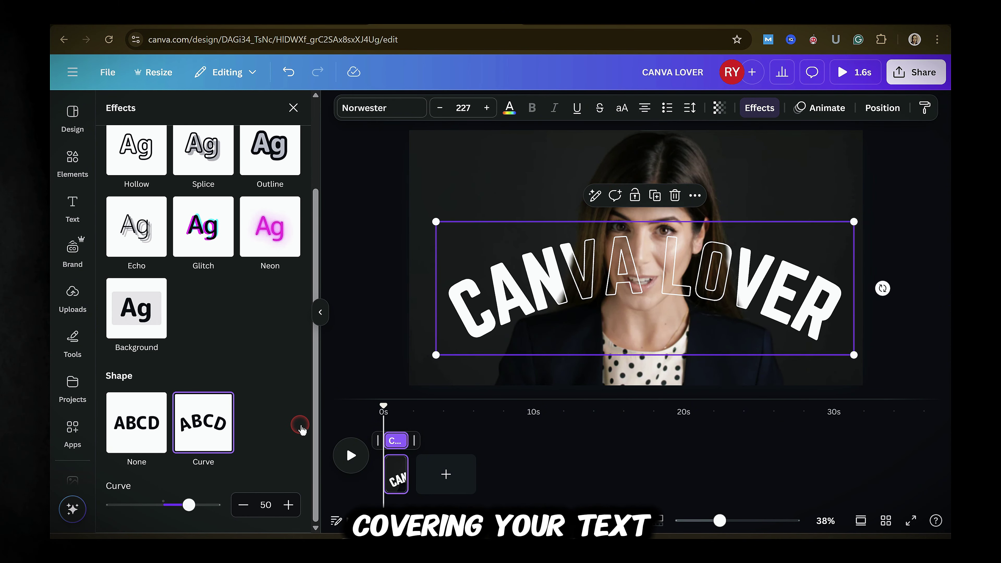
Step: Trim the page to 1.5 seconds and duplicate it
drag(407, 482, 404, 480)
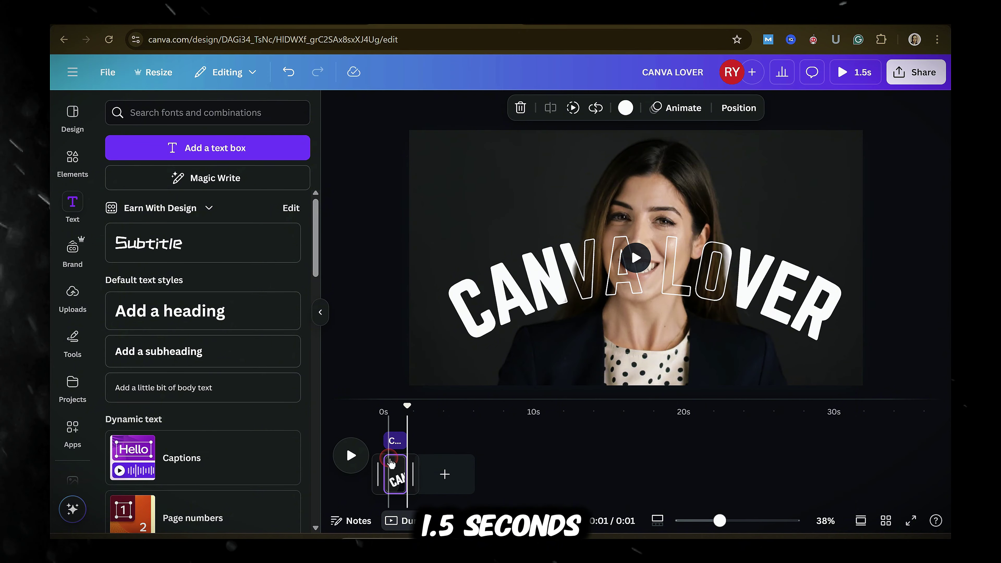
right_click(396, 475)
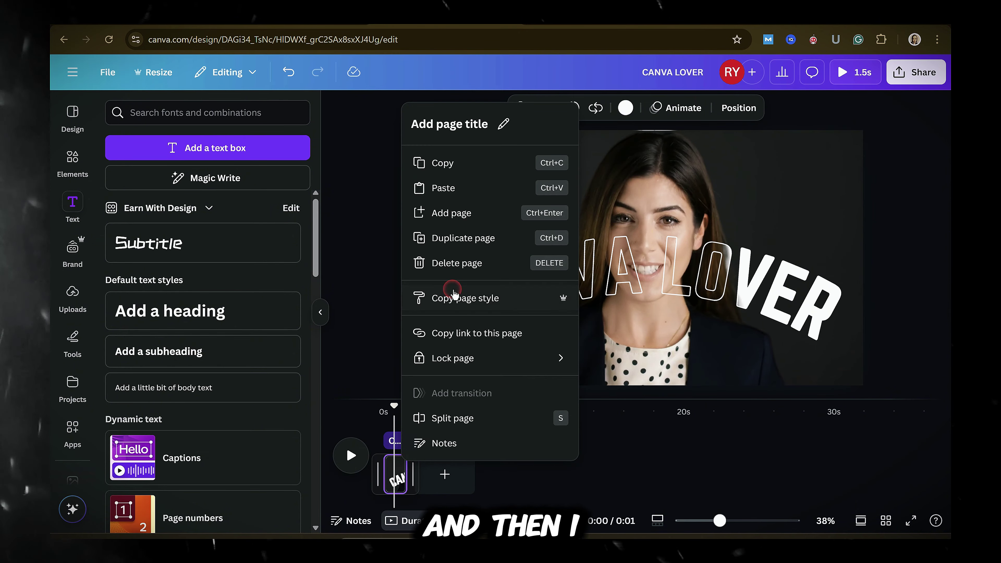
click(458, 240)
Step: On the duplicated page, remove the background of the bottom video and set the page background to yellow
click(469, 175)
click(680, 107)
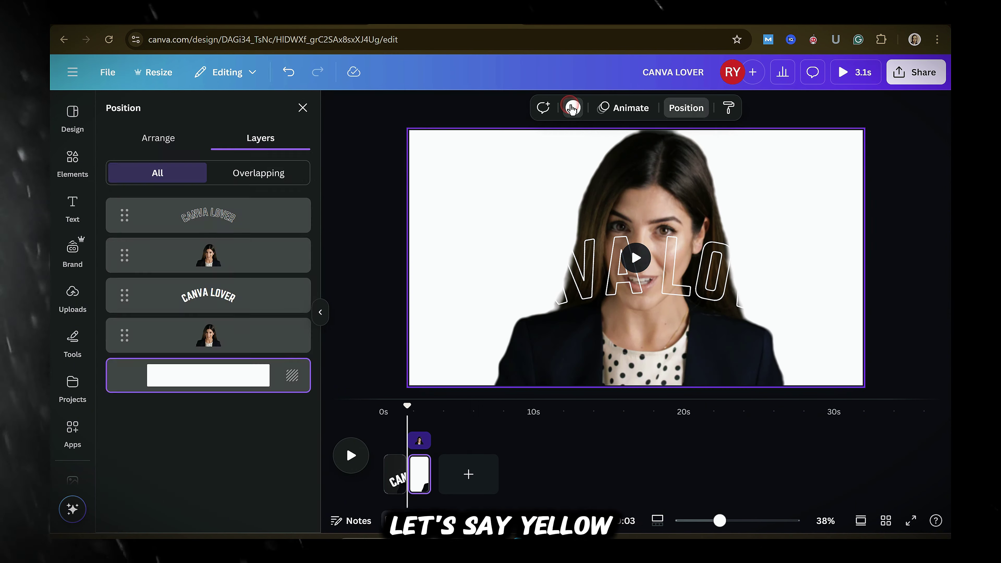
click(573, 108)
click(187, 288)
Step: On the yellow page, move the hollow and solid CANVA LOVER texts together slightly upward
click(686, 108)
click(208, 215)
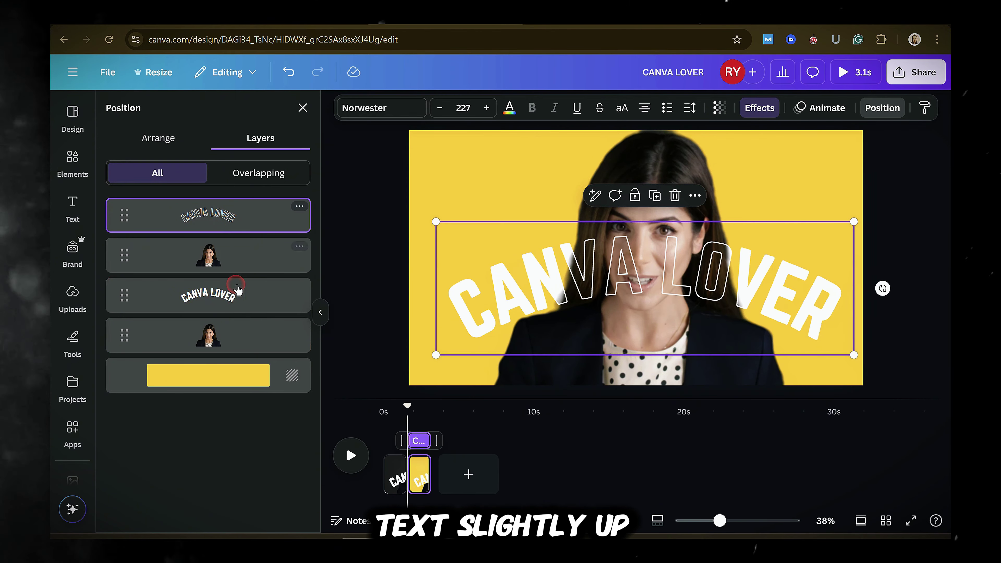
shift+click(249, 302)
click(241, 315)
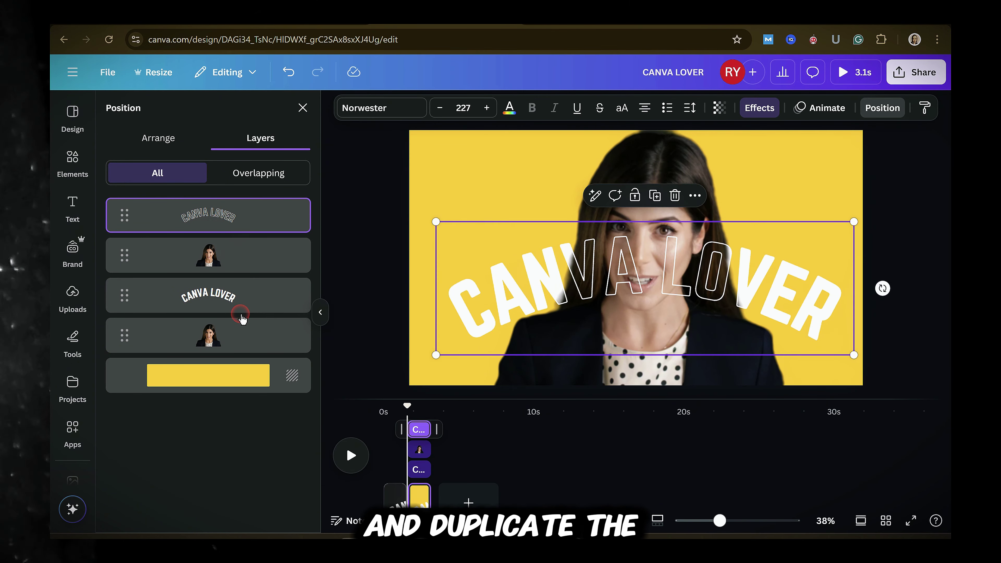
click(528, 281)
click(358, 268)
Step: Duplicate the yellow page and set the copy's background to dark red
right_click(472, 236)
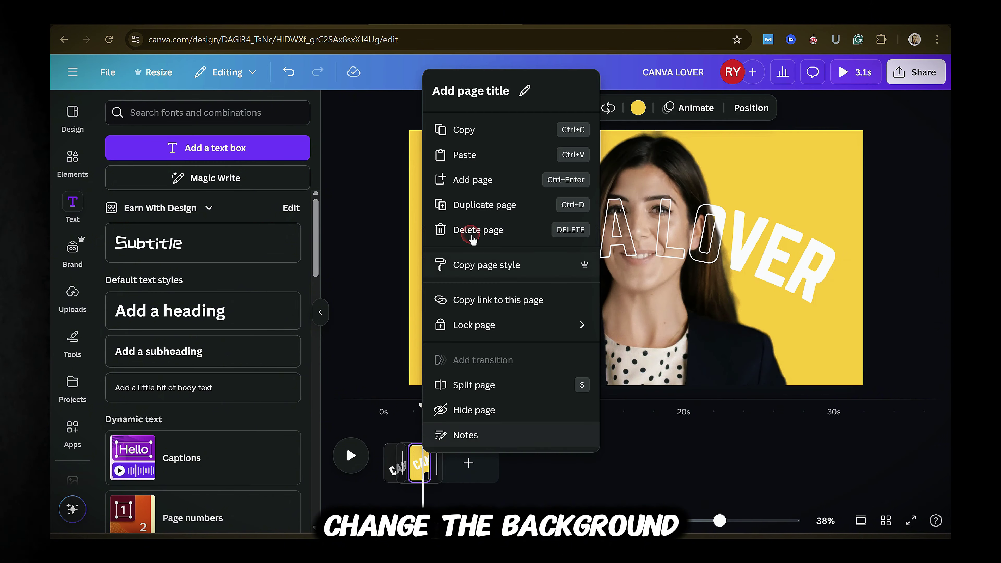
click(484, 204)
click(442, 170)
click(852, 106)
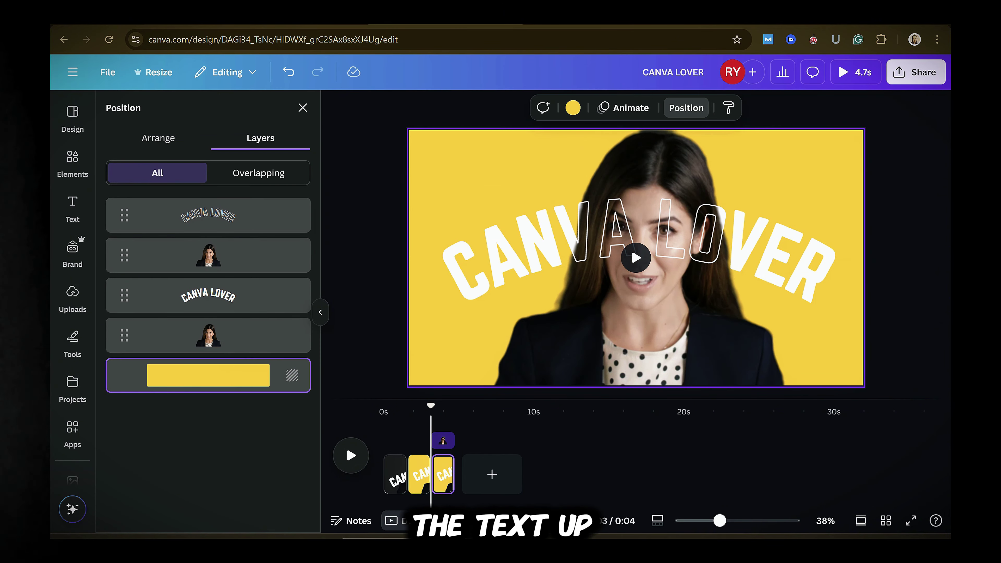
click(575, 108)
click(252, 287)
click(362, 275)
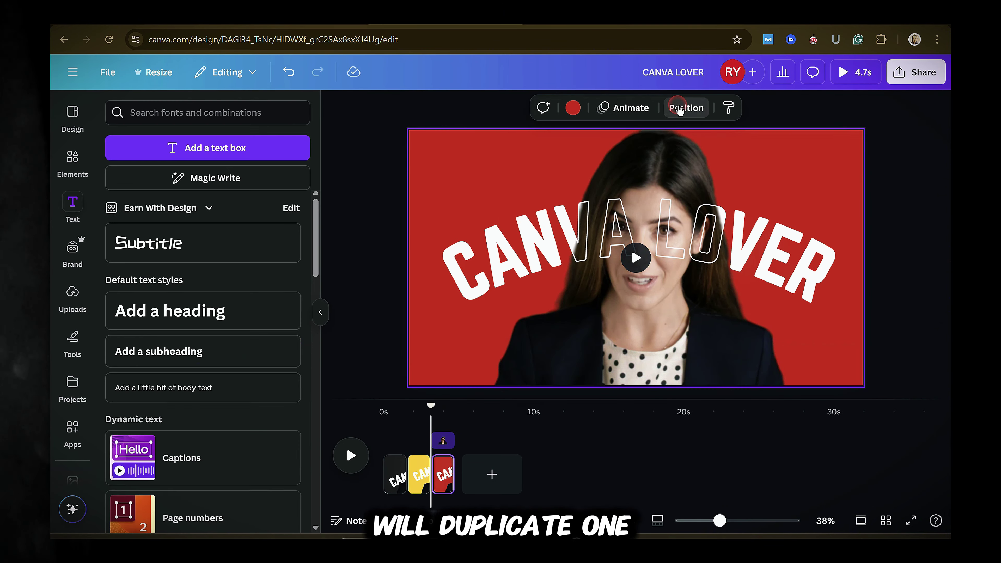
Step: Move the hollow and solid CANVA LOVER texts together up to the top edge of the red page
click(683, 110)
click(166, 216)
shift+click(158, 291)
drag(521, 261, 521, 212)
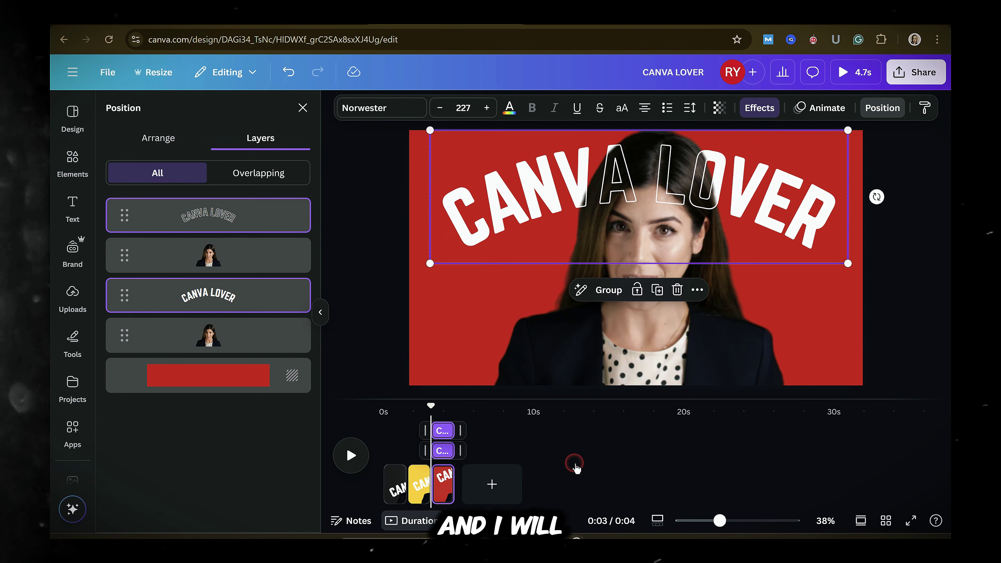
Step: Duplicate the red page and set the copy's background to black
right_click(443, 484)
click(501, 229)
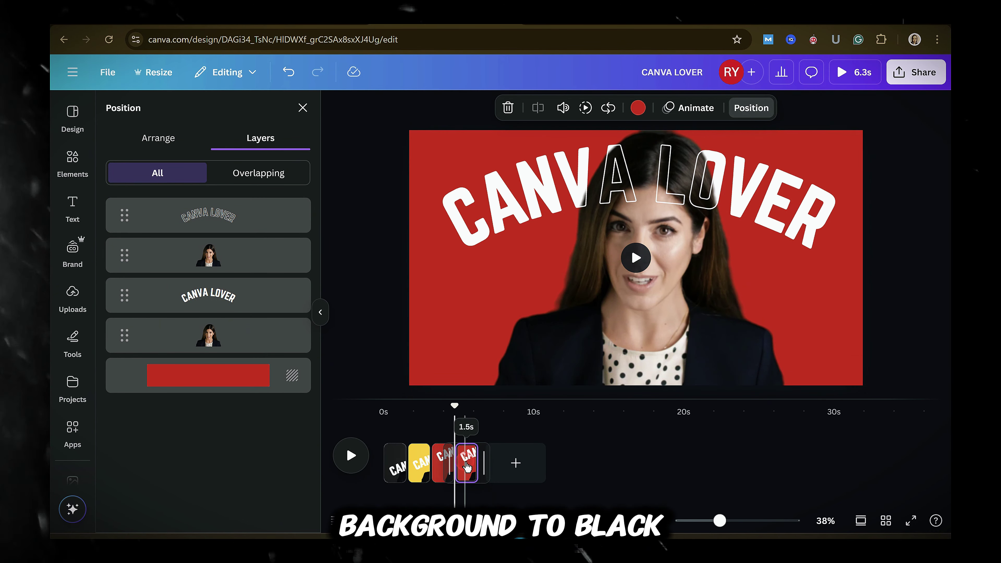
click(238, 385)
click(637, 108)
click(287, 286)
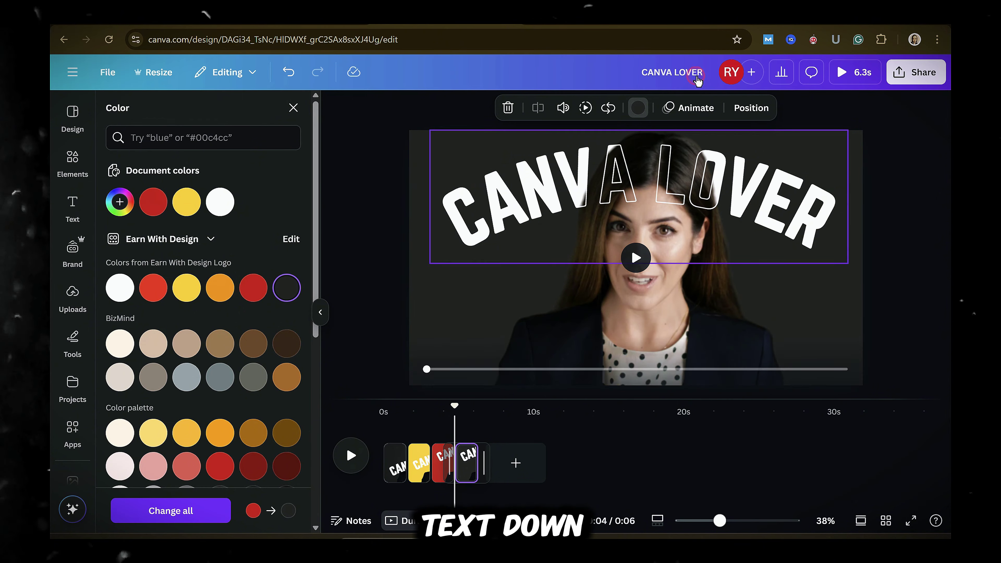
Step: Move both CANVA LOVER texts on the black page down to its bottom edge
click(234, 210)
shift+click(236, 294)
drag(499, 214, 503, 335)
Step: Switch the timeline to page thumbnails, apply the Match & Move transition between all pages and play the video
click(612, 511)
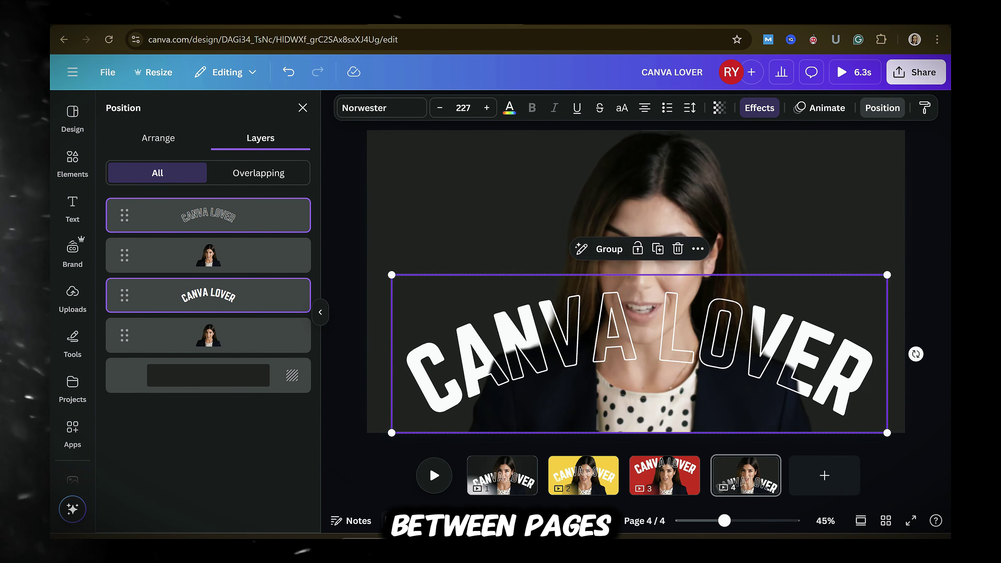
click(544, 489)
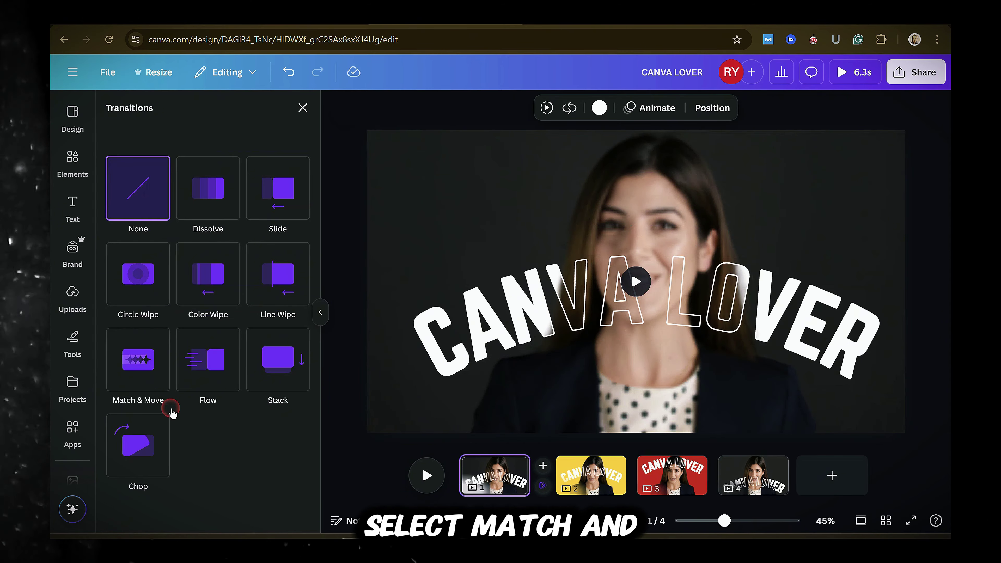
click(142, 357)
scroll(236, 434, down, 3)
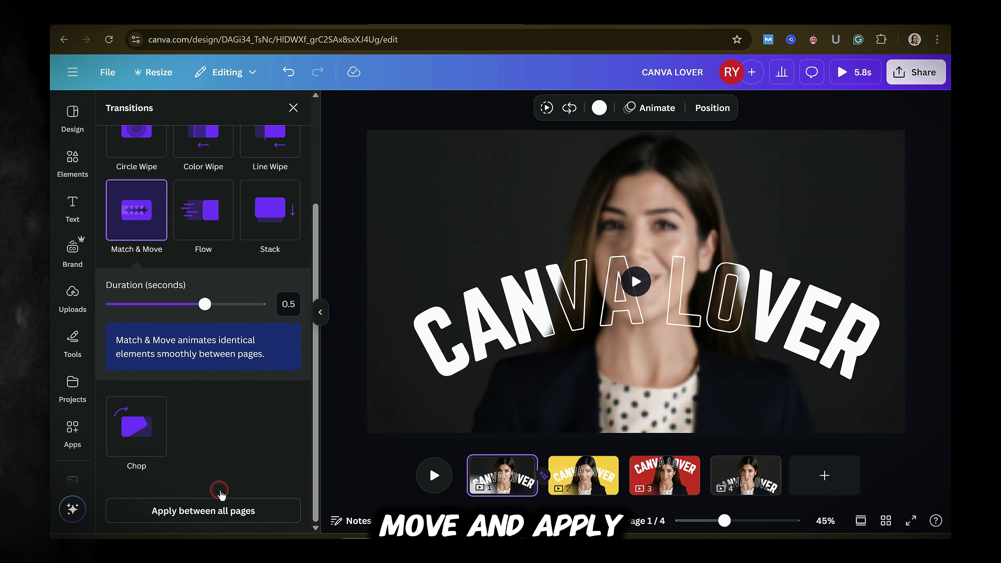
click(203, 511)
click(436, 497)
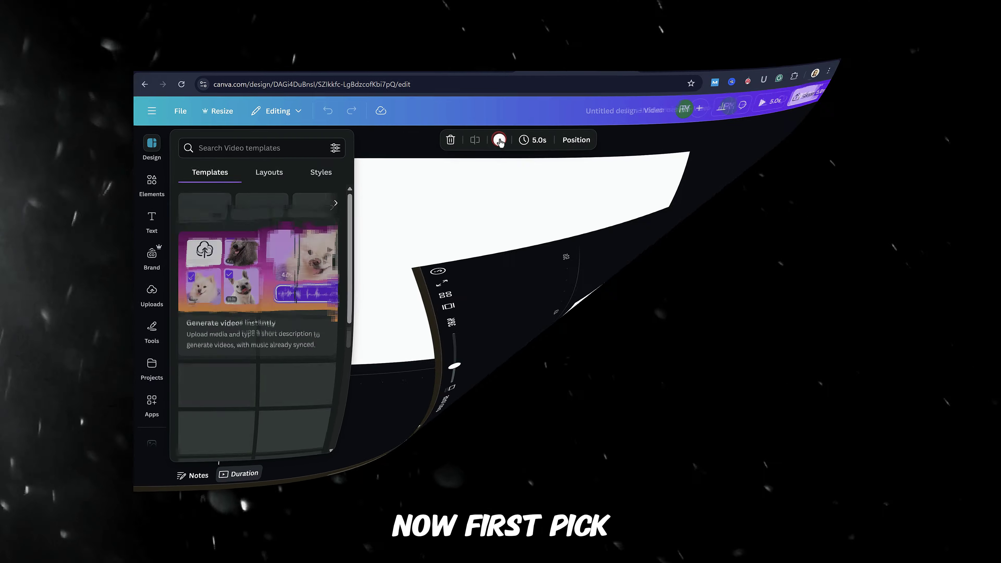
Step: Set the blank page's background in the new video design to the black-to-gold default gradient
scroll(268, 276, down, 10)
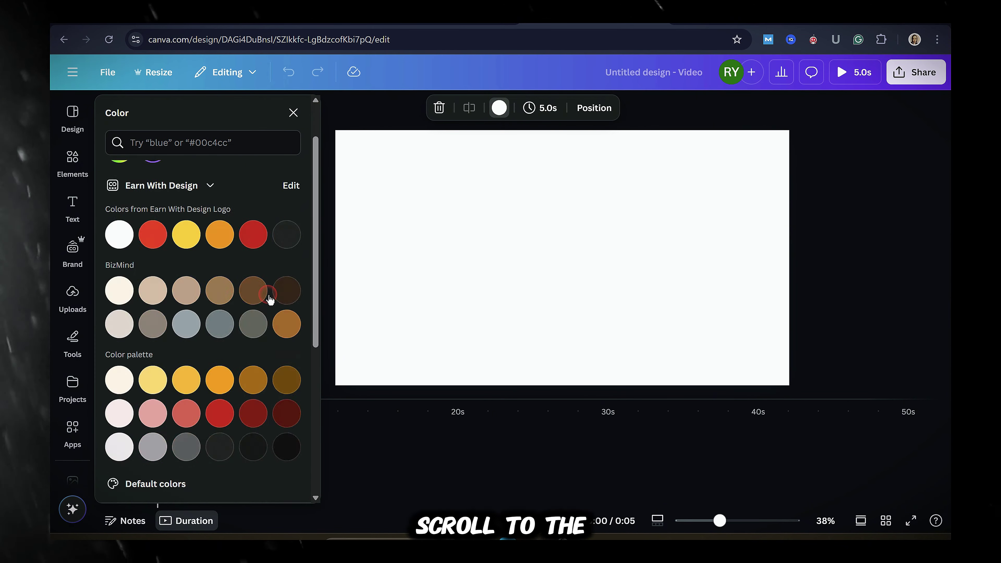
click(153, 412)
scroll(249, 319, up, 5)
scroll(249, 319, up, 2)
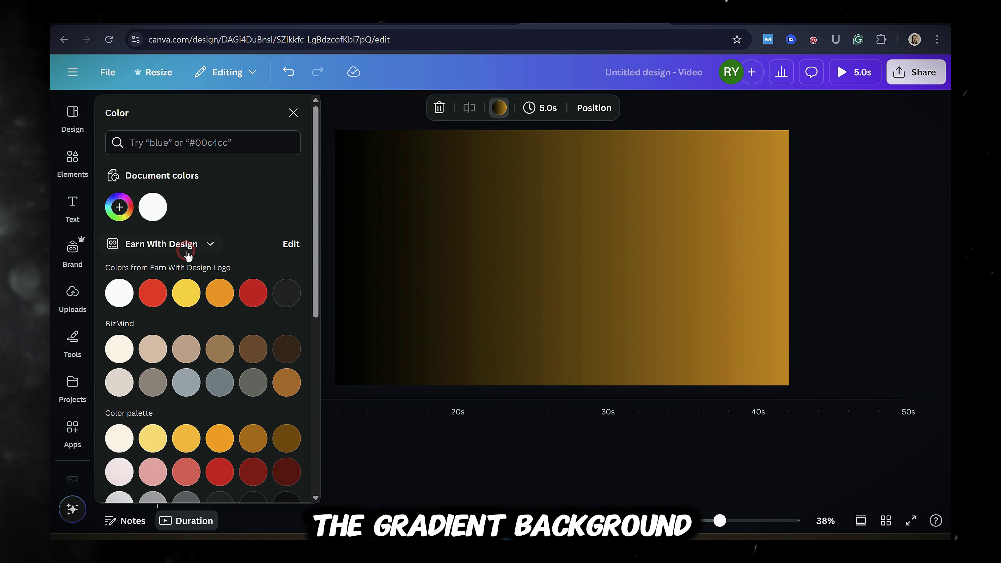
click(506, 113)
click(506, 112)
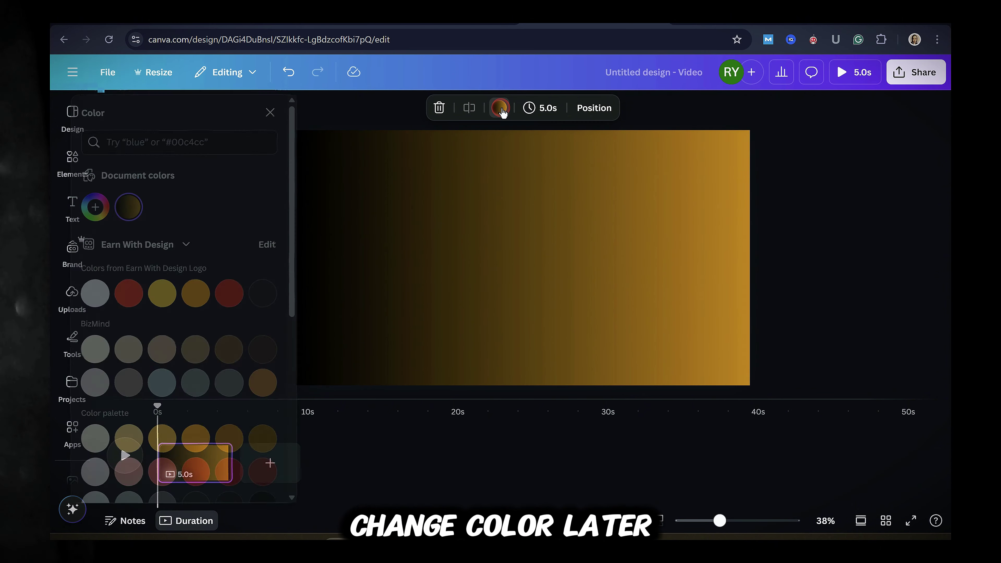
Step: Change the black color of the background gradient to bright yellow #F9F705
click(154, 211)
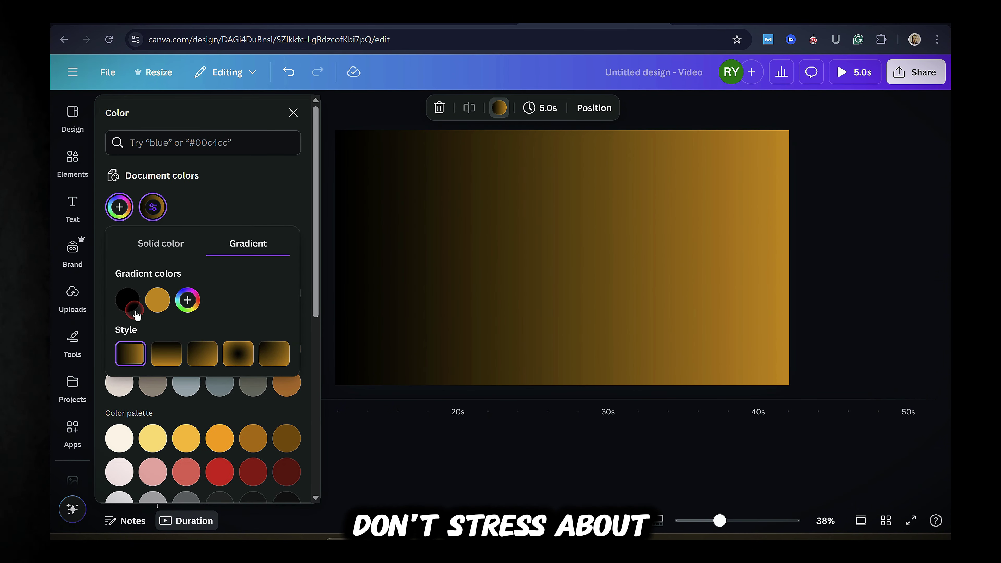
click(157, 300)
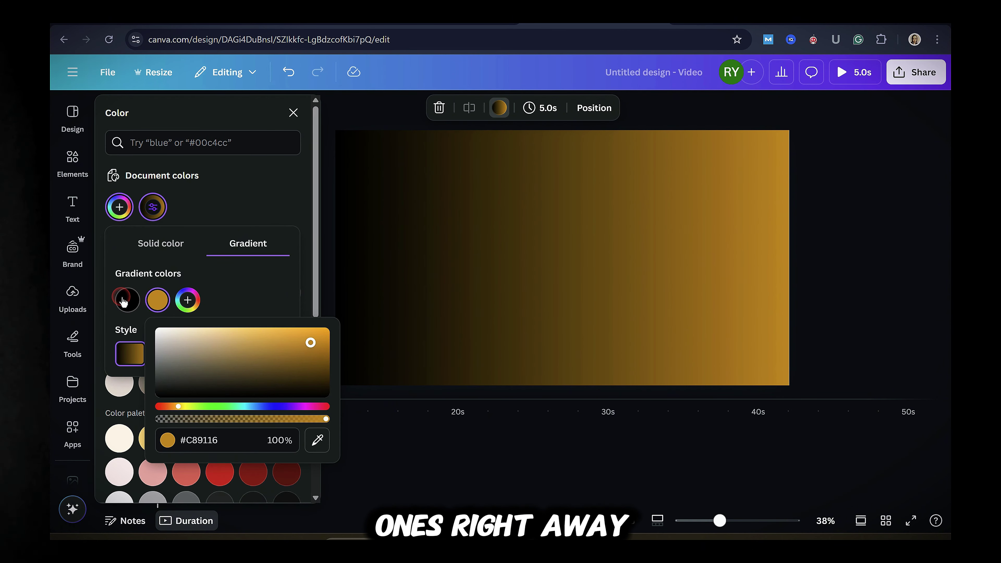
click(234, 300)
click(127, 305)
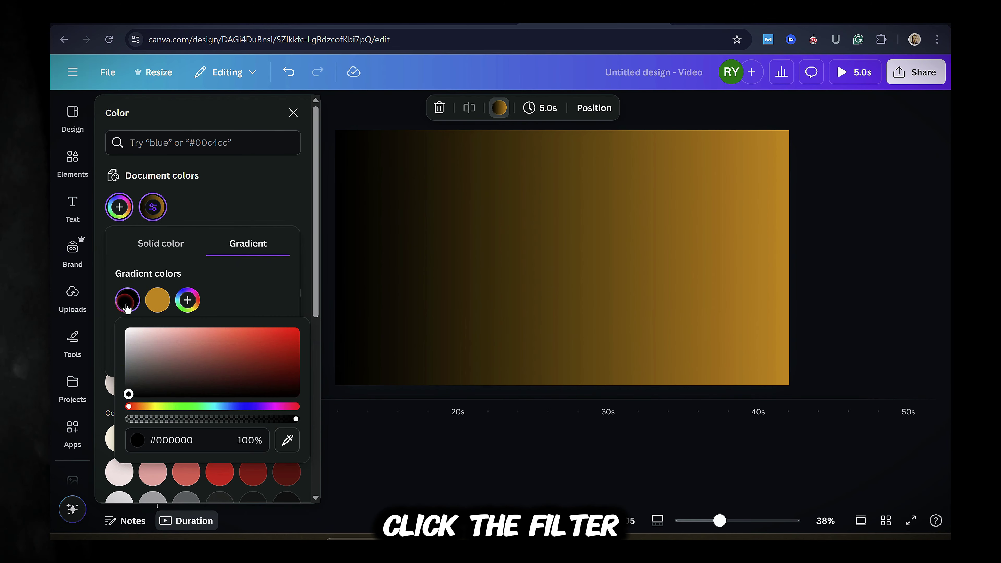
drag(150, 410, 157, 409)
click(297, 332)
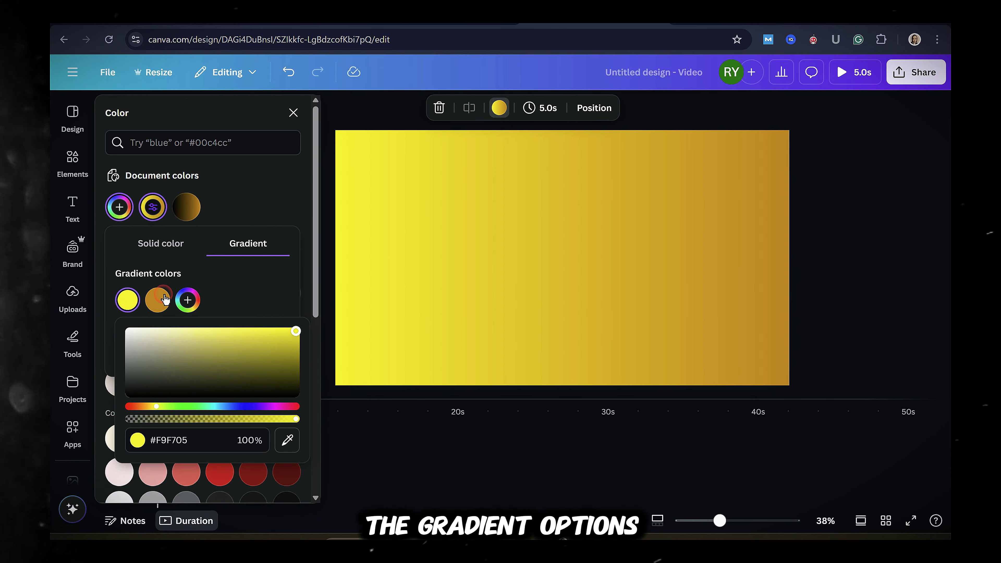
Step: Change the gradient's gold color to black and switch its style to radial from the center
click(157, 300)
drag(310, 340, 317, 383)
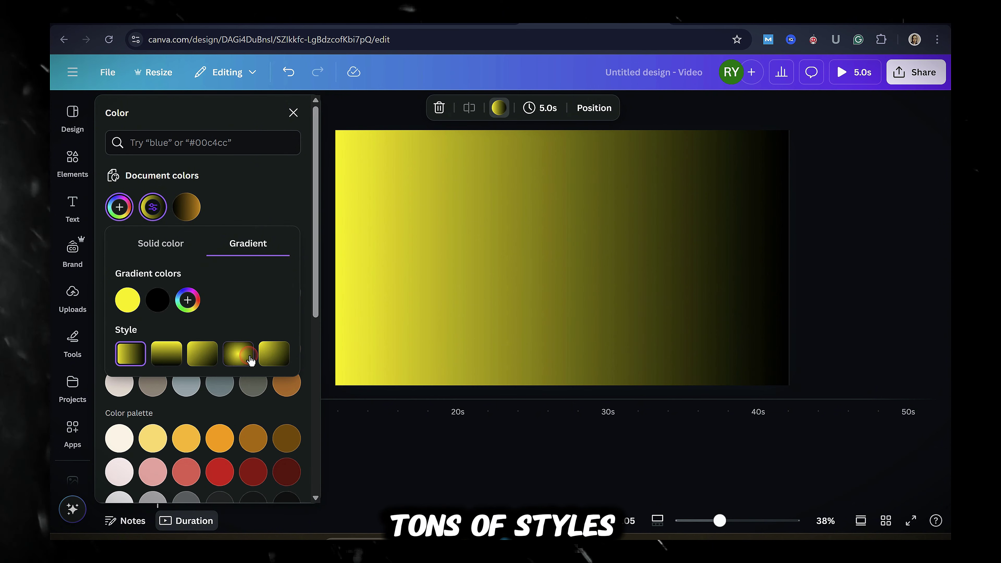
click(245, 357)
click(127, 300)
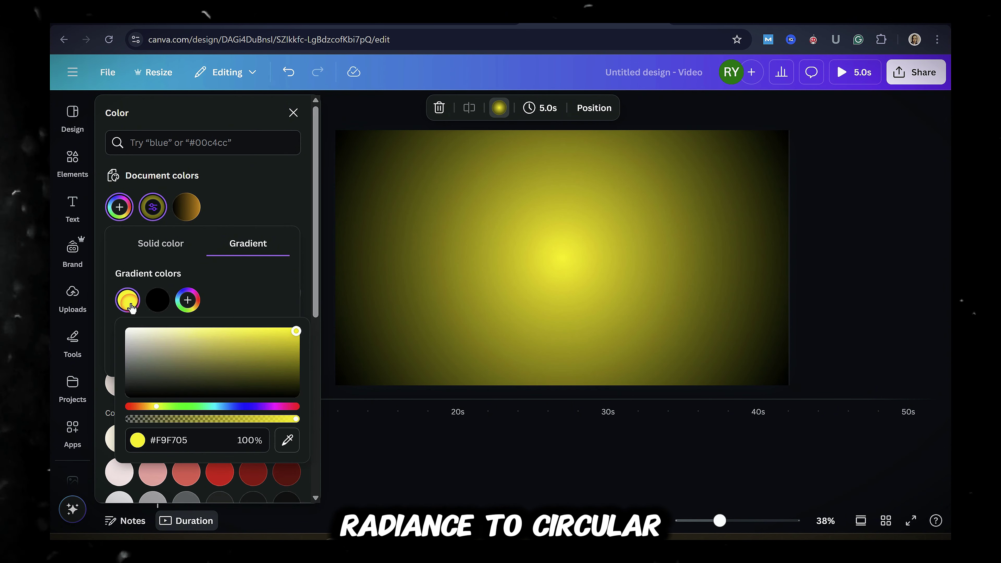
click(293, 113)
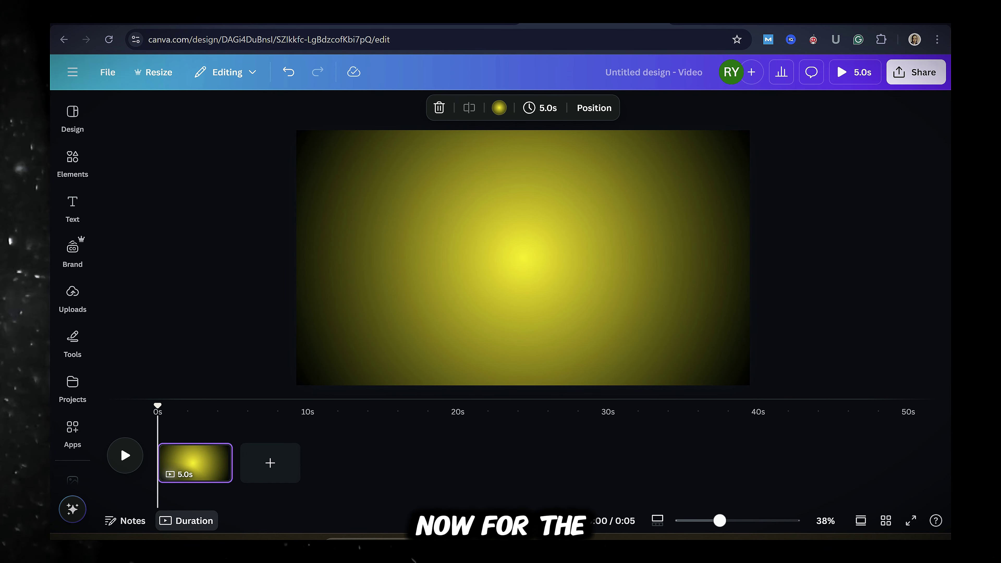
click(294, 116)
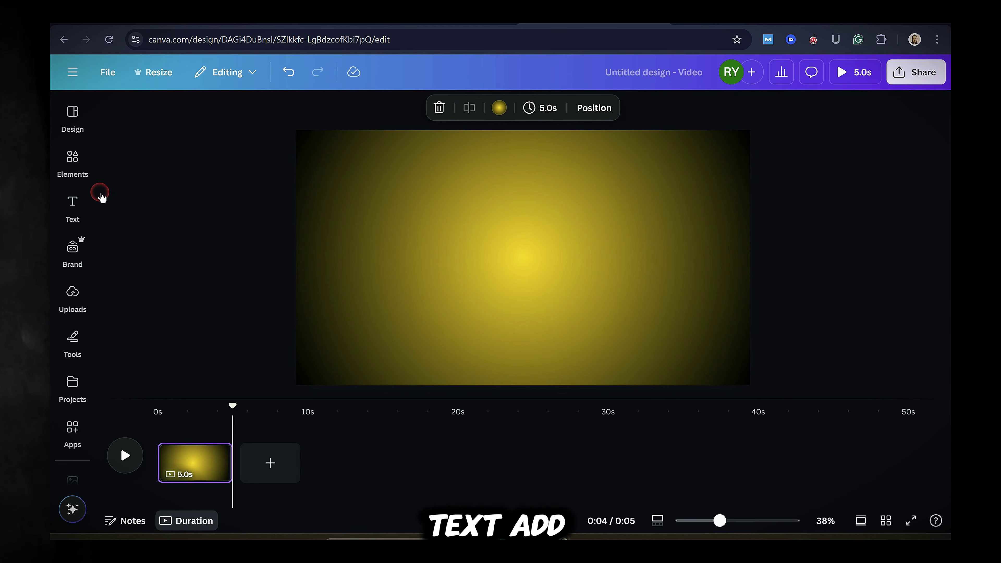
Step: Add the heading YELLOW in the Norwester font and enlarge it to size 296 across the page
click(101, 196)
click(158, 324)
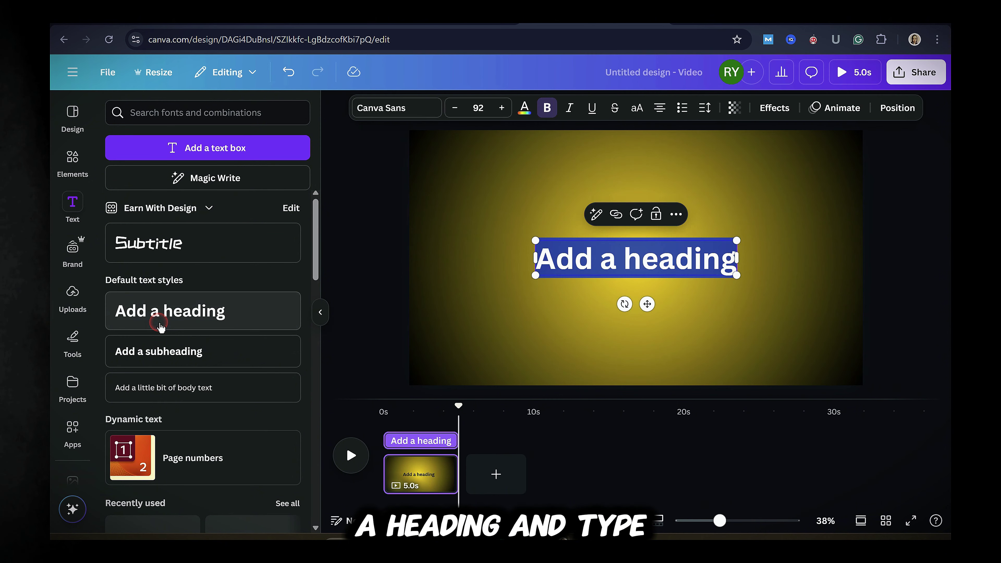
text(YELLOW)
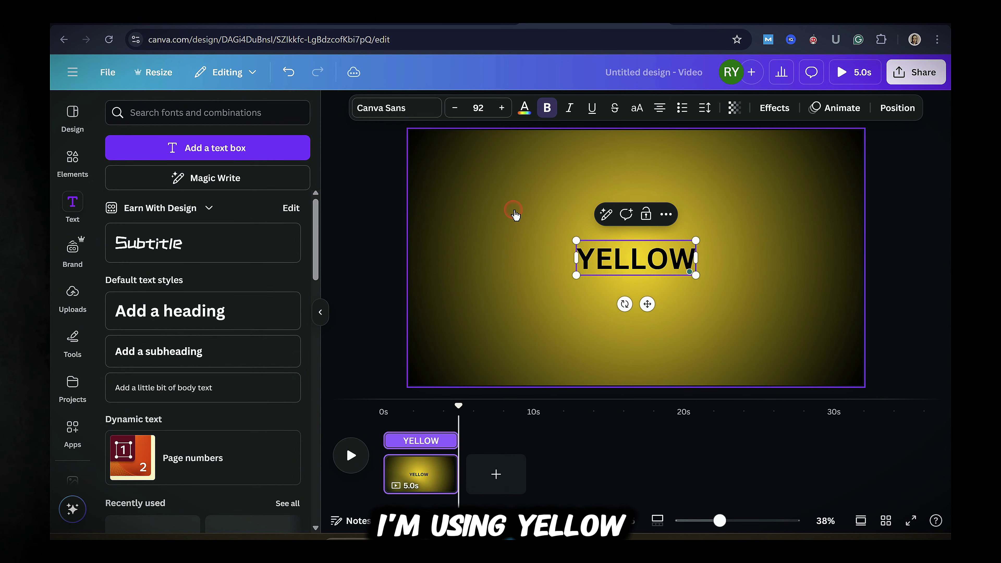
drag(547, 245, 481, 207)
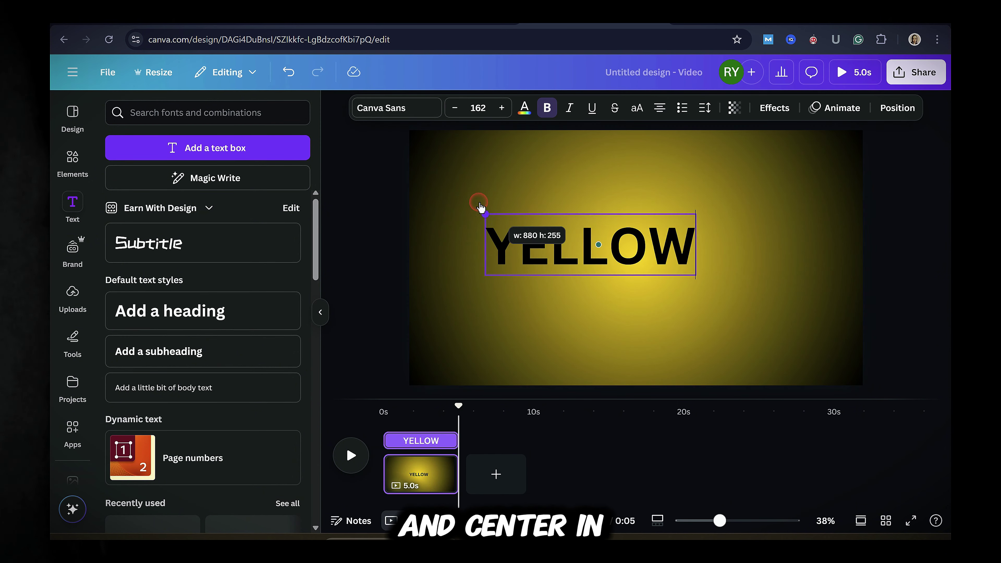
drag(709, 279, 782, 320)
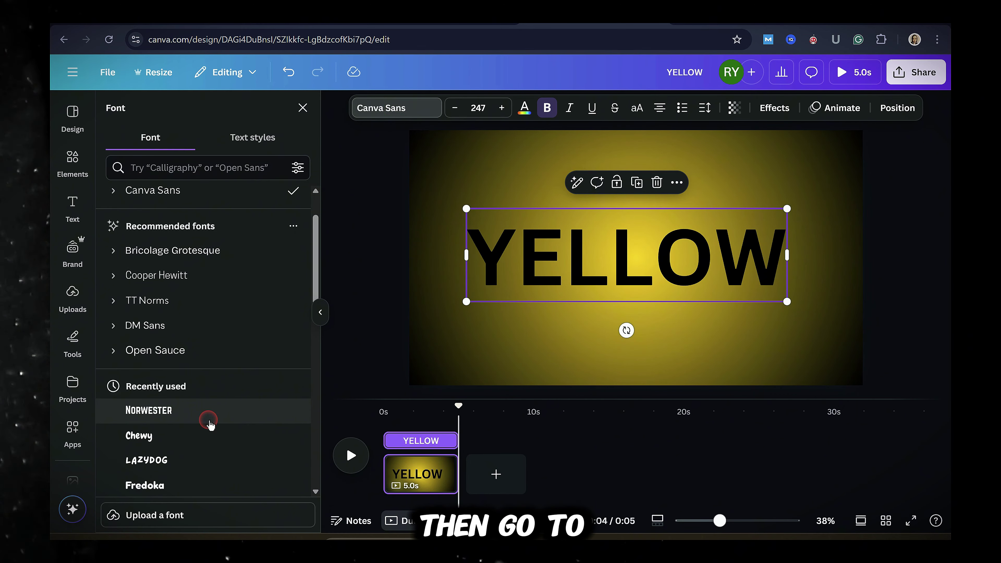
click(208, 424)
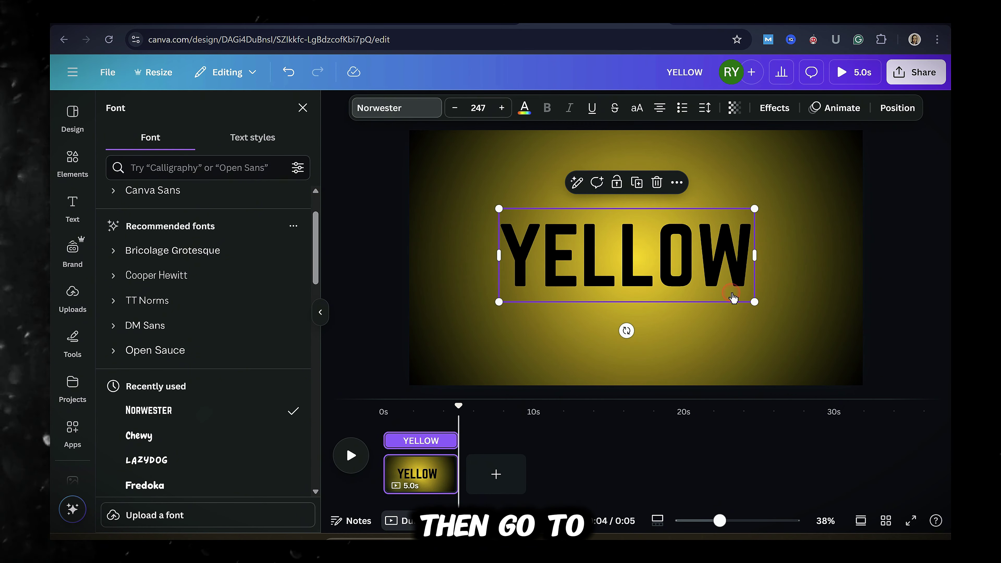
drag(749, 293, 798, 321)
Step: Apply the Neon effect to the YELLOW heading and set its text color to yellow
click(768, 110)
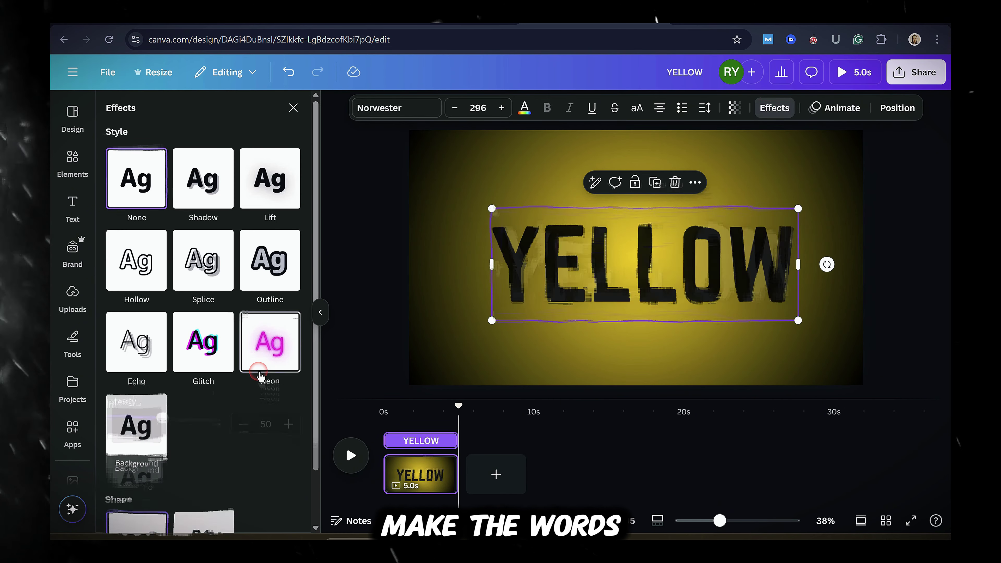
click(267, 345)
click(524, 107)
click(186, 287)
Step: Add a second heading reading YELLOW directly below the neon one
click(75, 207)
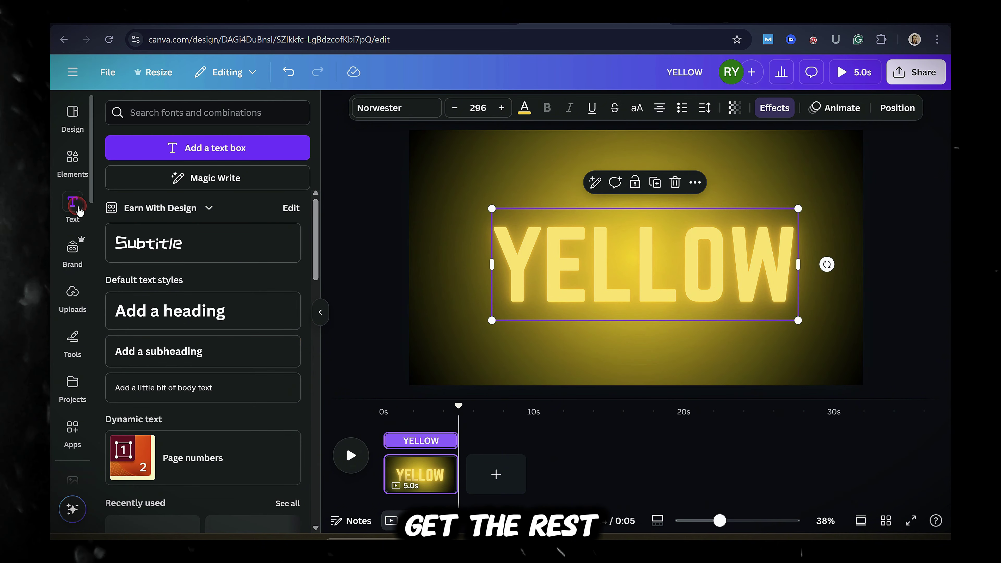
drag(176, 330, 543, 314)
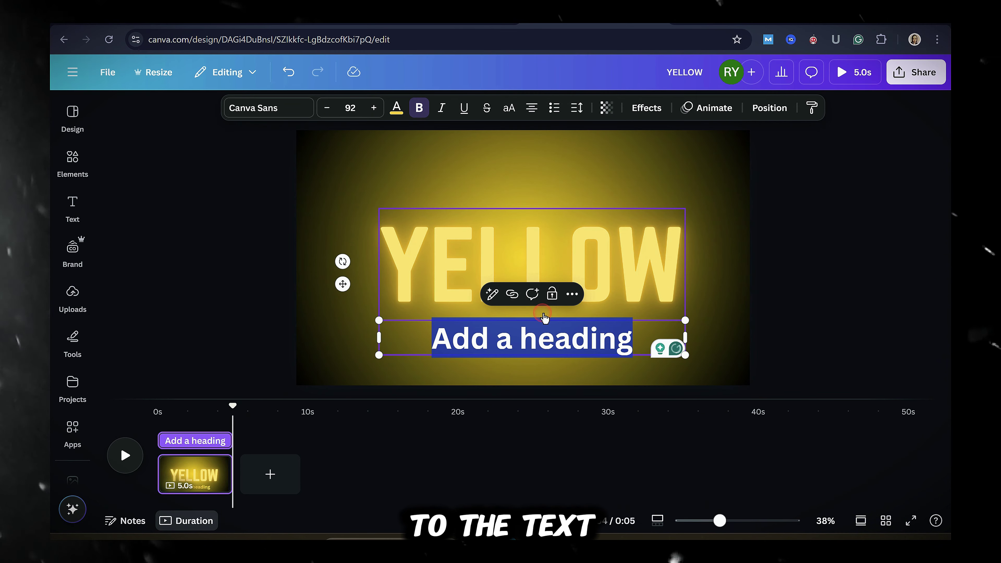
text(YELLOW)
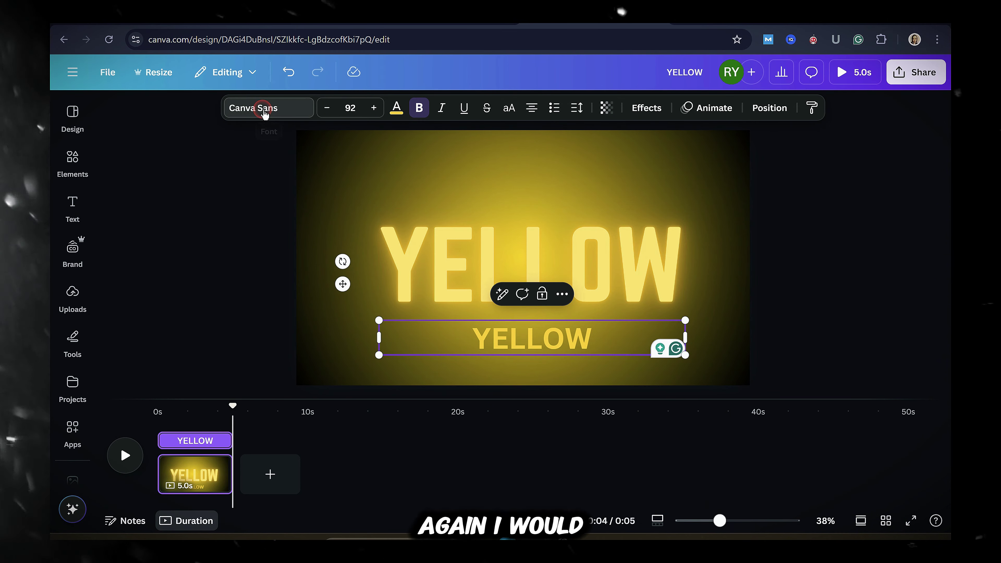
Step: Set the smaller YELLOW heading's font to Norwester and its color to white
click(264, 114)
click(397, 108)
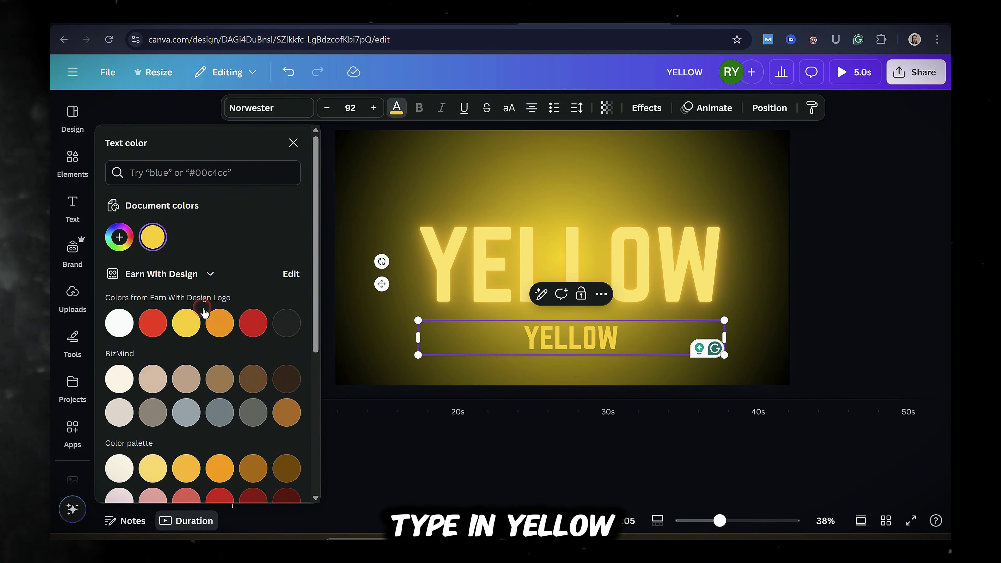
click(119, 323)
Step: Apply the Shadow effect to the smaller YELLOW heading
double_click(633, 340)
click(357, 439)
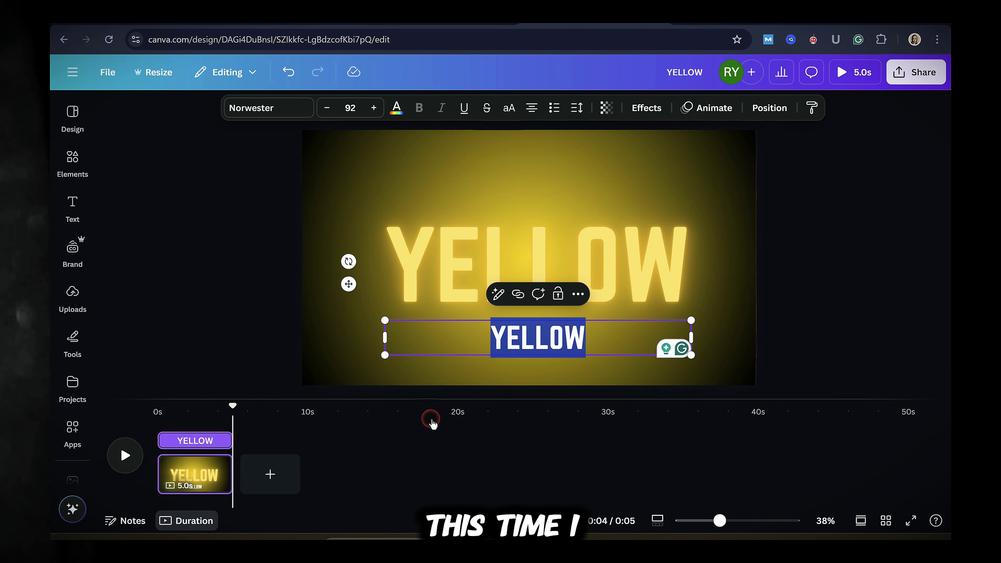
click(646, 107)
click(201, 221)
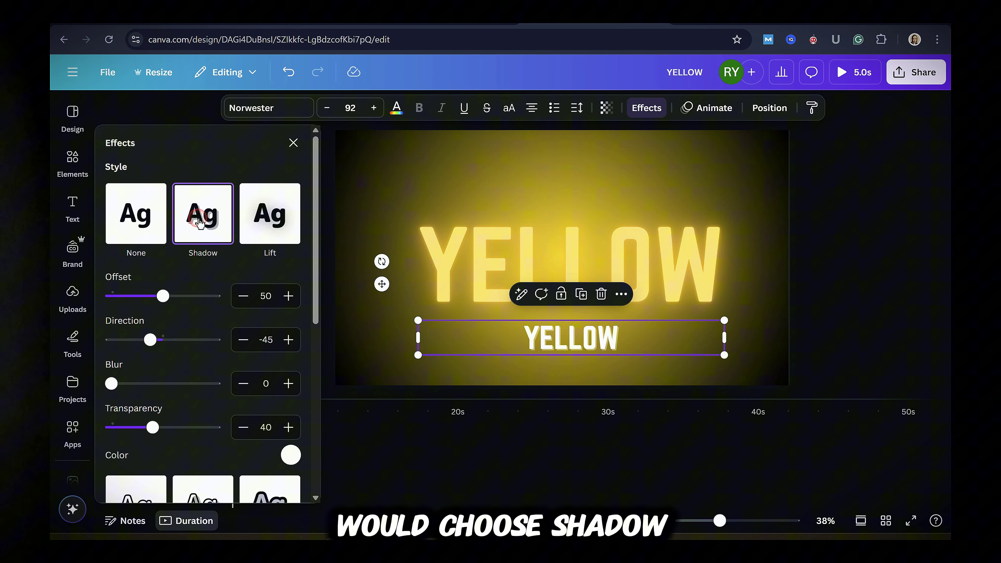
Step: Set the small YELLOW heading's shadow color to #171616 and narrow its text box around the word
click(292, 459)
scroll(267, 426, down, 5)
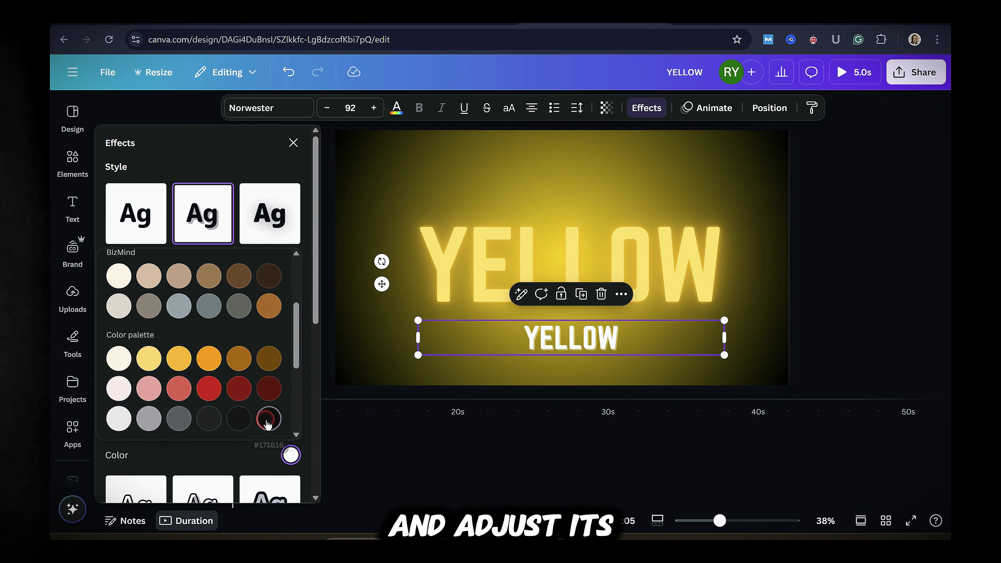
drag(728, 339, 570, 338)
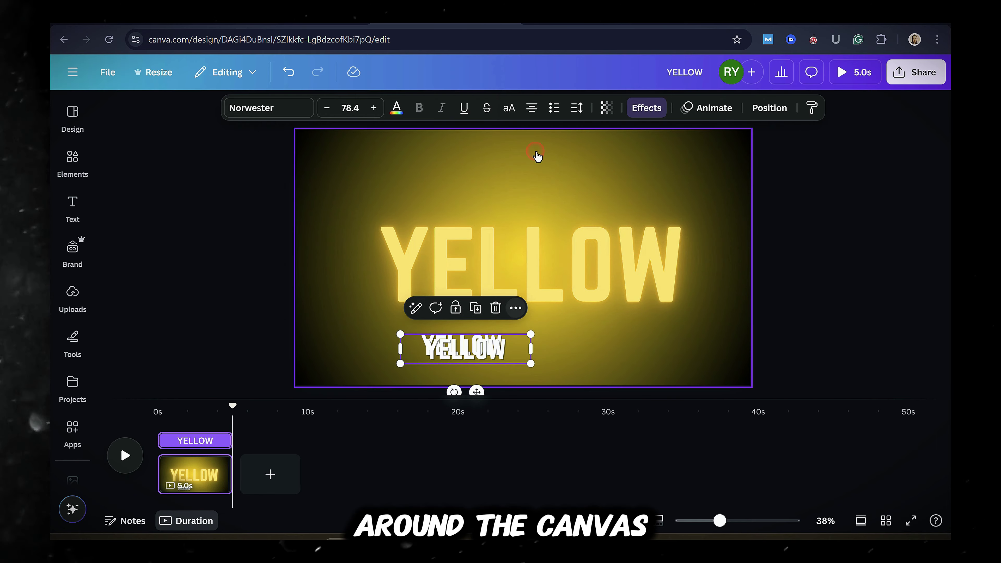
Step: Scatter copies of the small white YELLOW heading around the neon one, each with a different size and tilt
drag(465, 348, 347, 341)
drag(463, 337, 458, 291)
click(355, 262)
drag(351, 339, 508, 178)
drag(592, 189, 604, 138)
drag(497, 171, 642, 174)
drag(757, 141, 749, 223)
drag(377, 208, 344, 195)
drag(461, 346, 594, 328)
drag(532, 344, 543, 339)
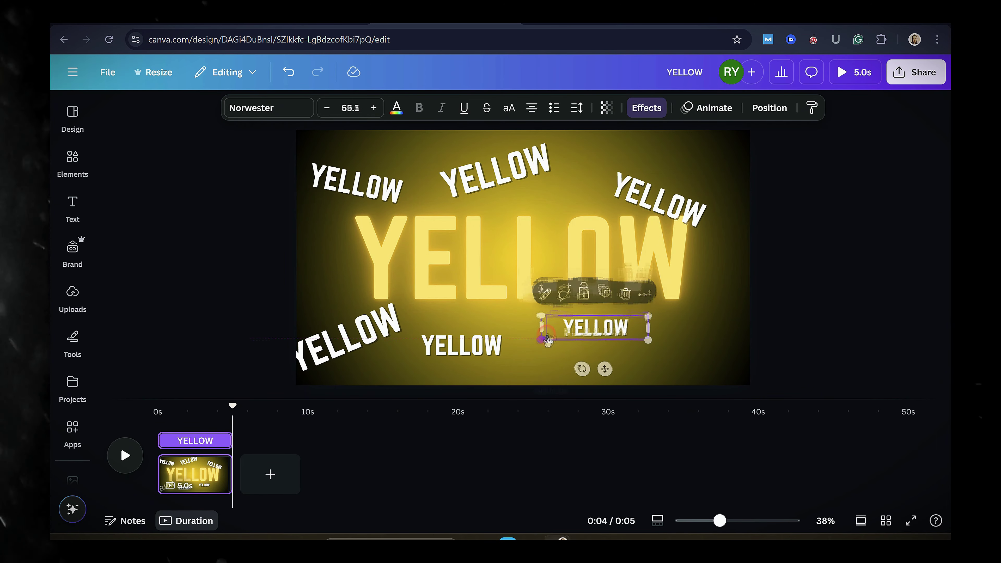
drag(581, 370, 590, 371)
drag(602, 326, 689, 355)
click(790, 292)
Step: Select all the YELLOW headings on the page and apply the Drift animation to them
drag(268, 118, 754, 374)
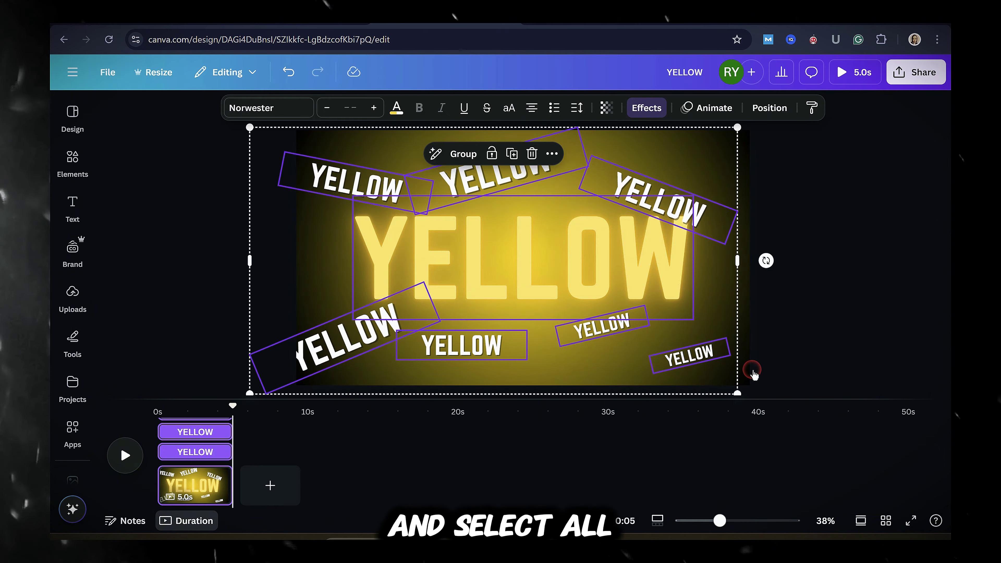
click(700, 110)
scroll(248, 340, down, 10)
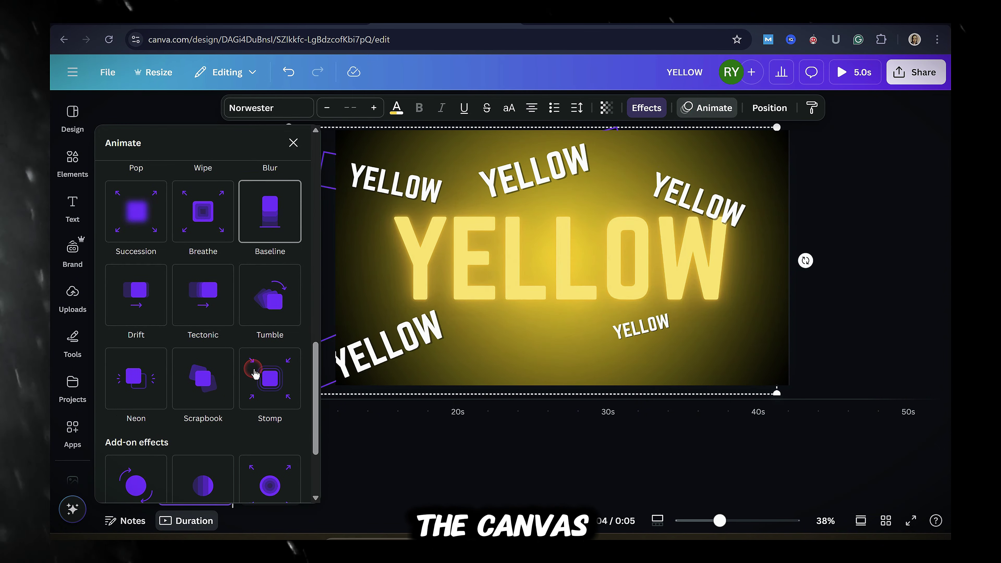
click(148, 302)
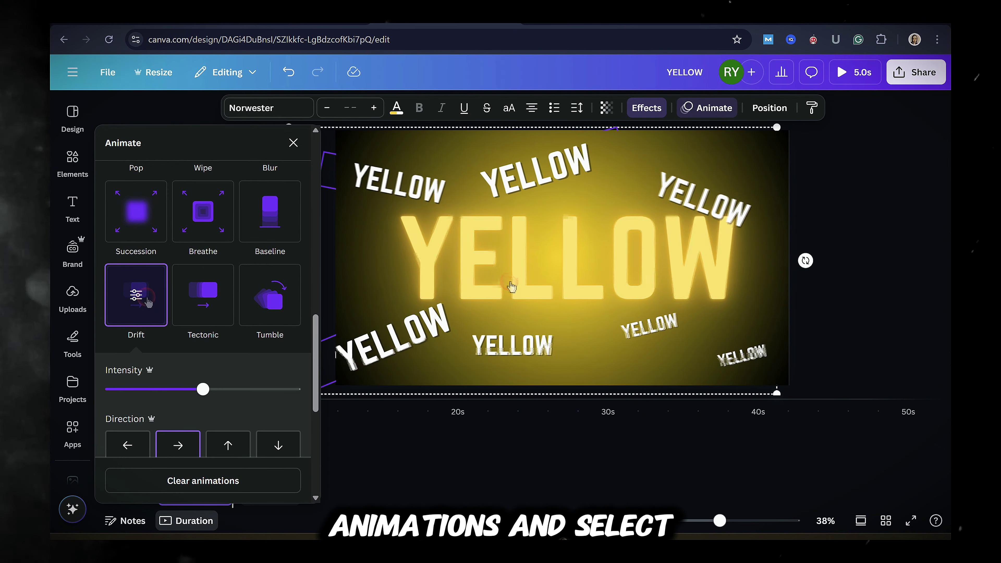
click(844, 347)
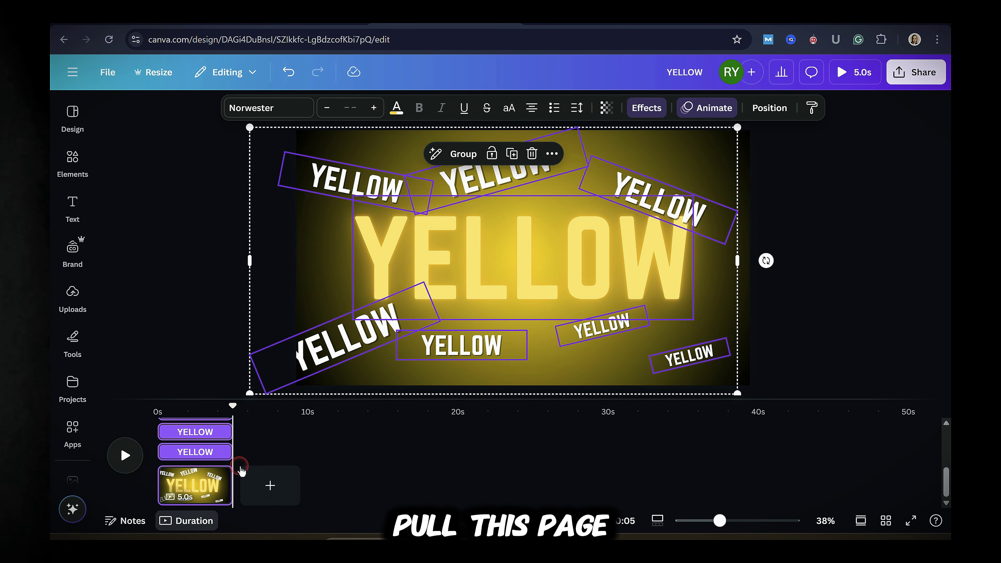
Step: Shorten the yellow page to 1.5 seconds and duplicate it
drag(229, 490, 204, 490)
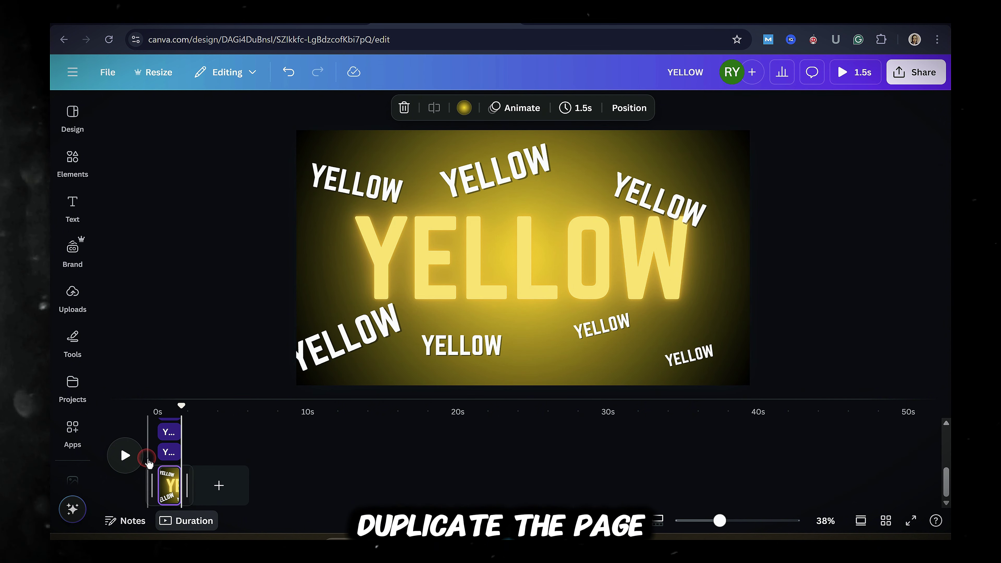
key(ctrl+d)
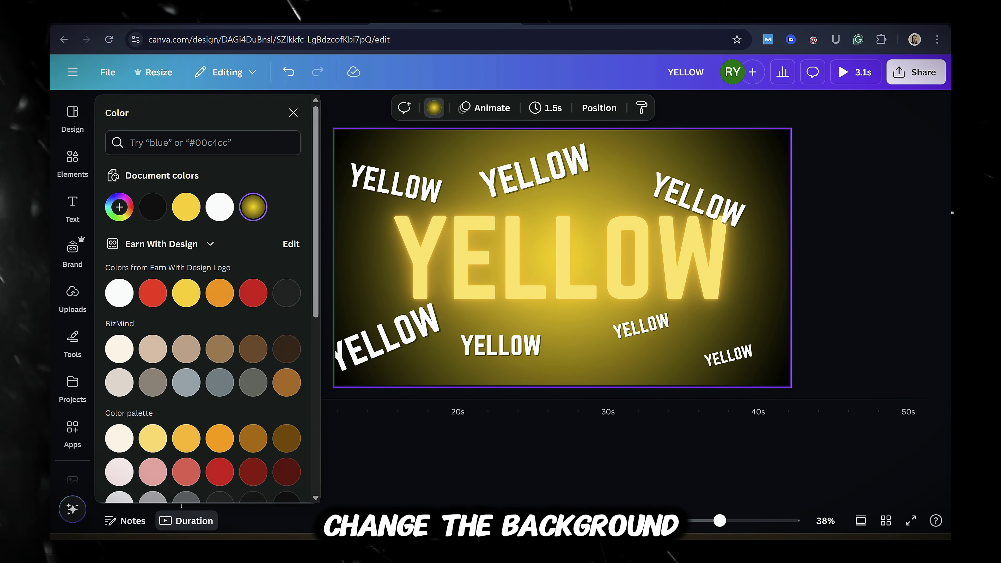
drag(154, 407, 139, 411)
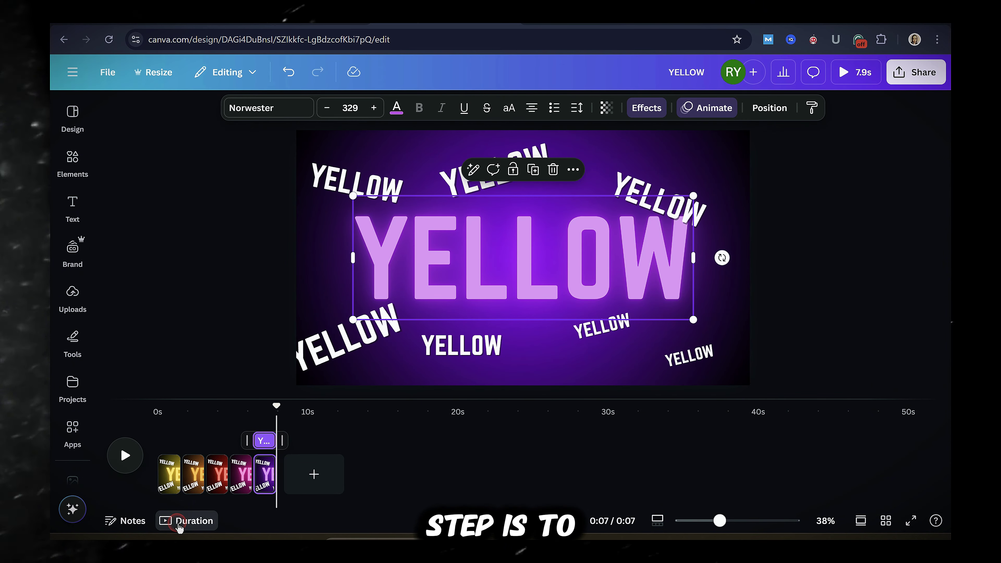
Step: Show the pages as thumbnails and add a Flow transition between the yellow and orange pages
click(178, 521)
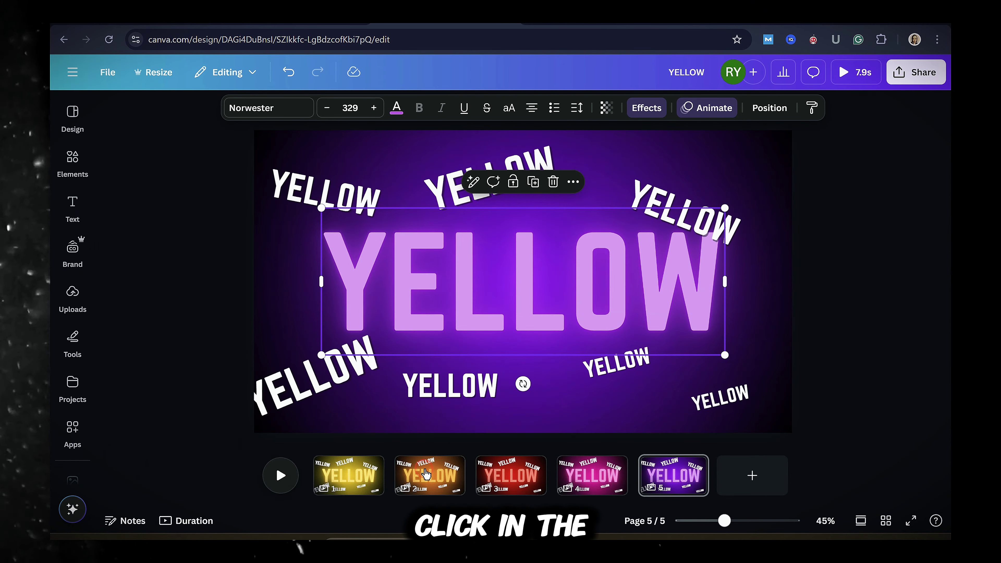
click(389, 490)
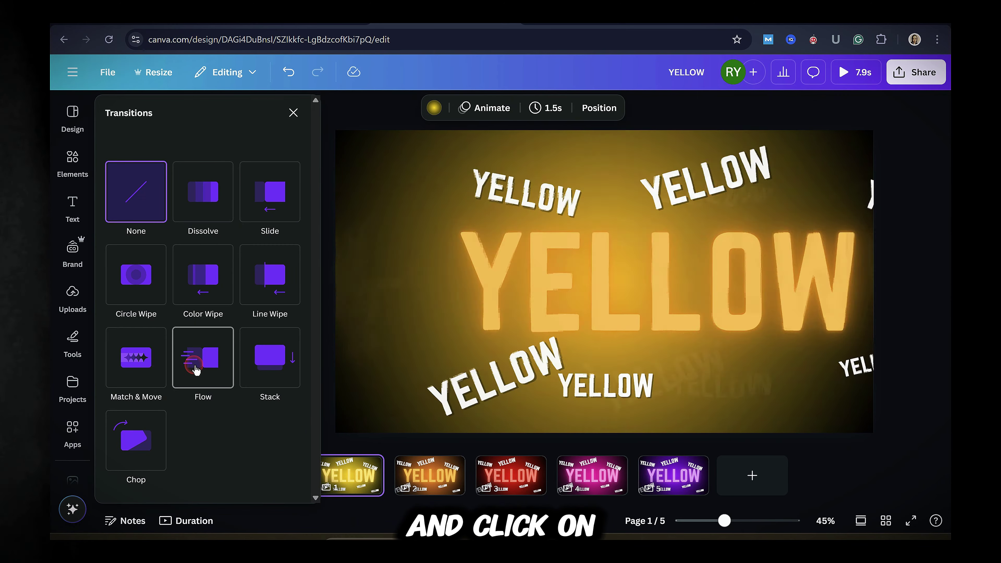
click(196, 369)
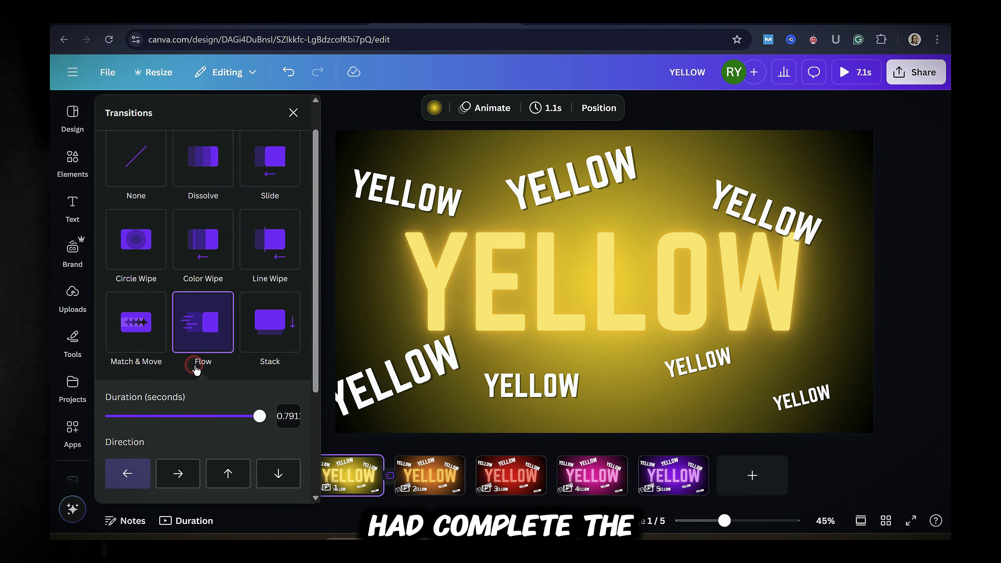
Step: Apply the Flow transition between all pages and play the video from the timeline
scroll(214, 447, down, 3)
scroll(214, 449, up, 3)
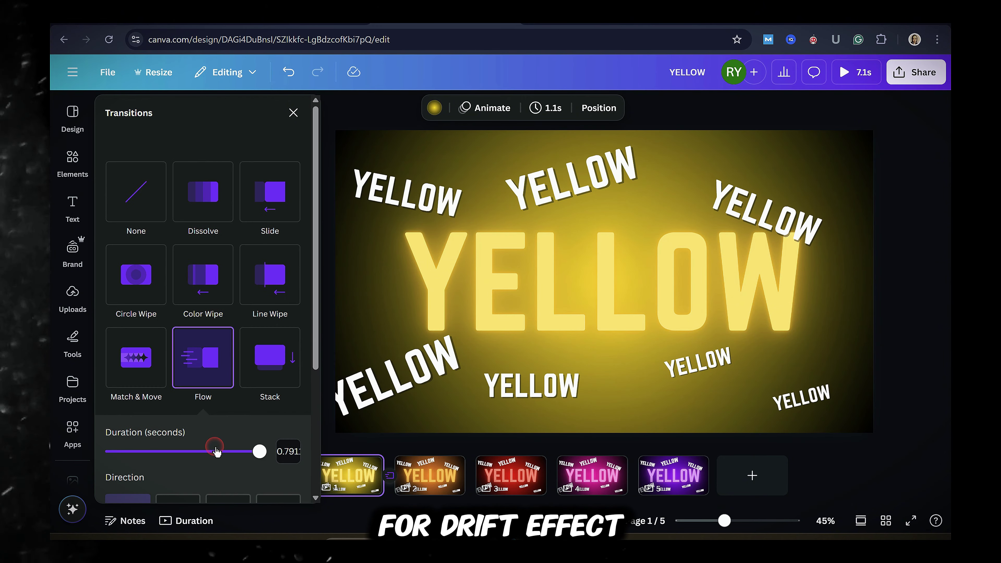
scroll(215, 457, down, 3)
click(215, 487)
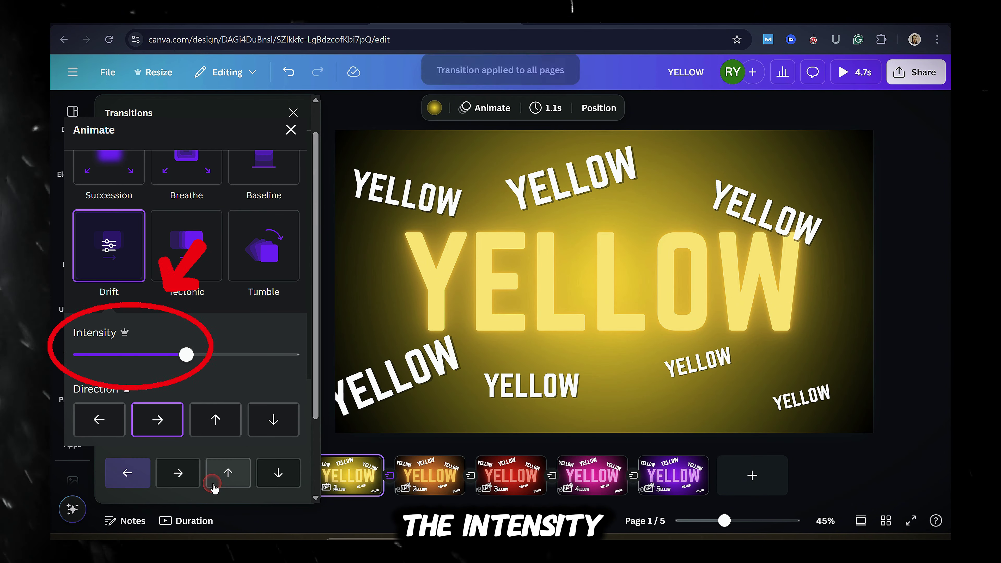
click(294, 112)
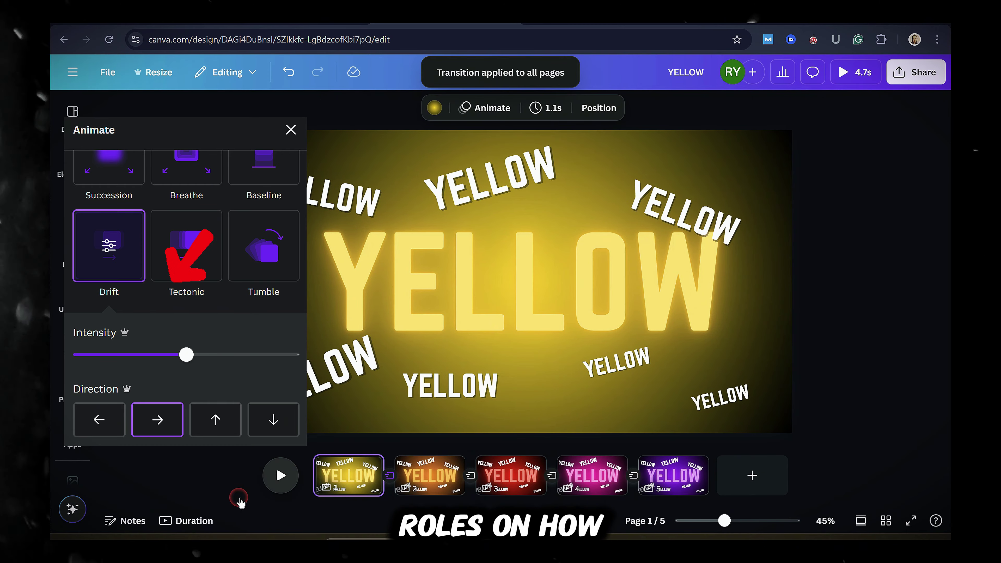
click(180, 527)
click(126, 455)
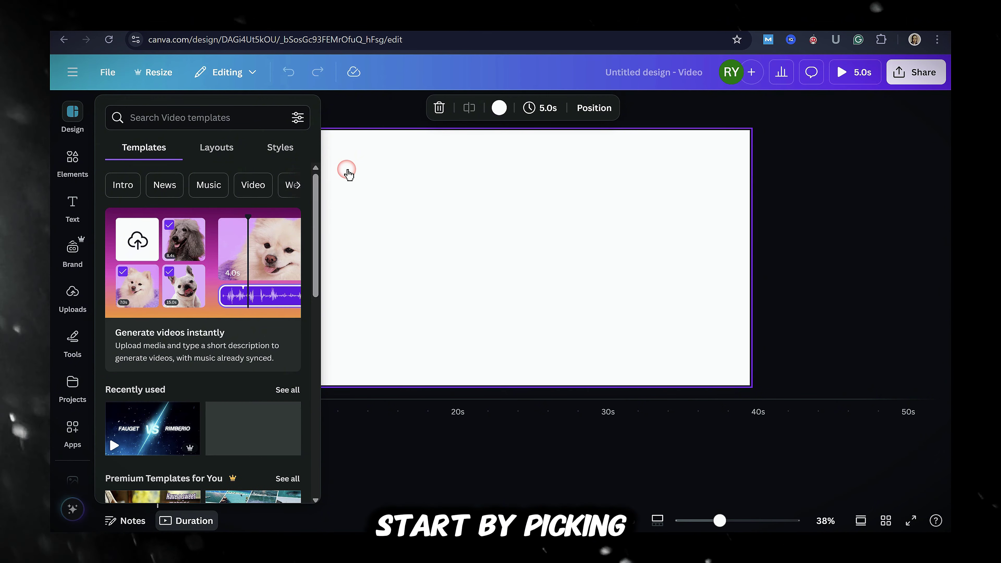
Step: Set the blank page's background color to yellow
click(498, 107)
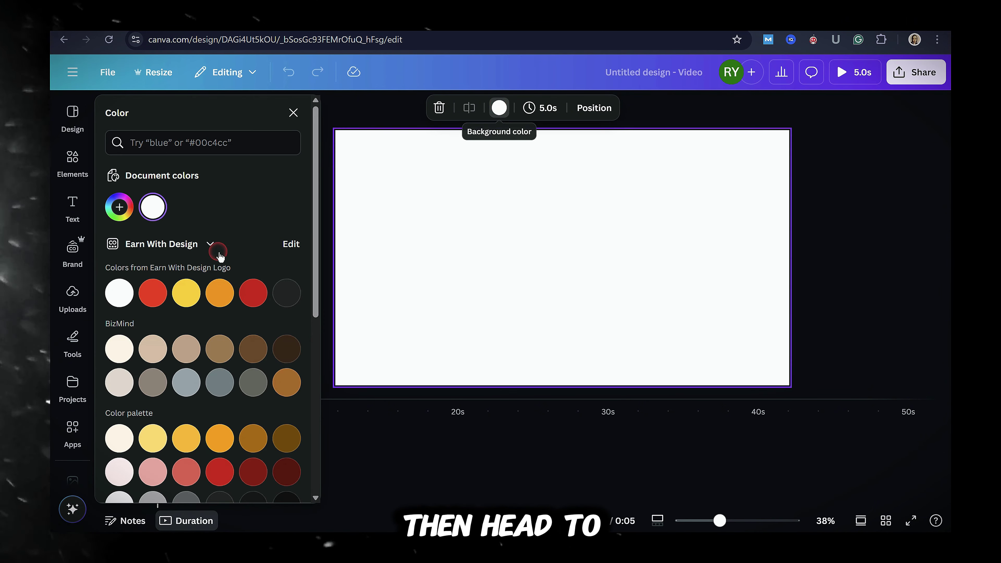
click(186, 293)
Step: Search the elements for astronaut graphics and add the cartoon astronaut with raised arms and red straps
click(66, 182)
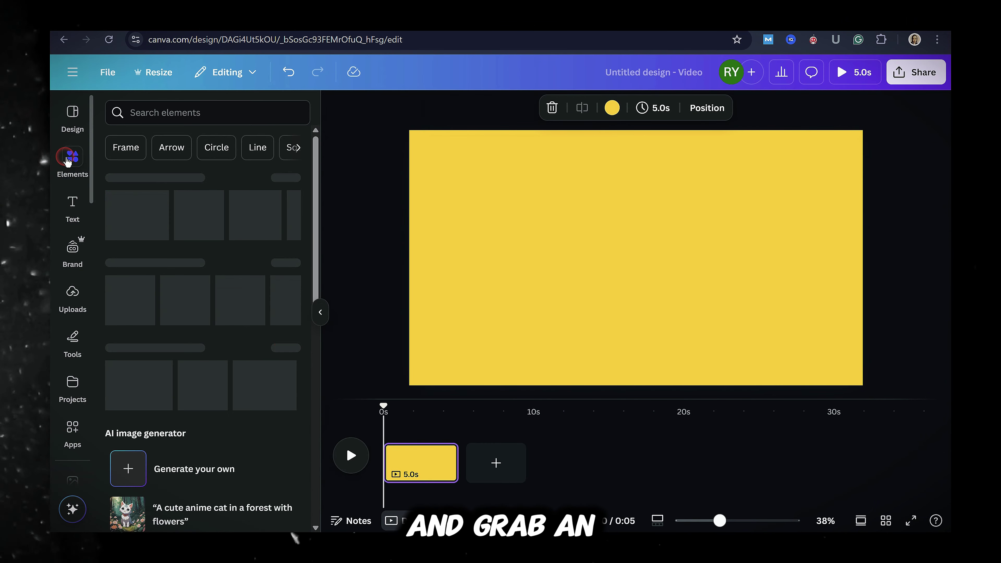
click(139, 113)
text(astr)
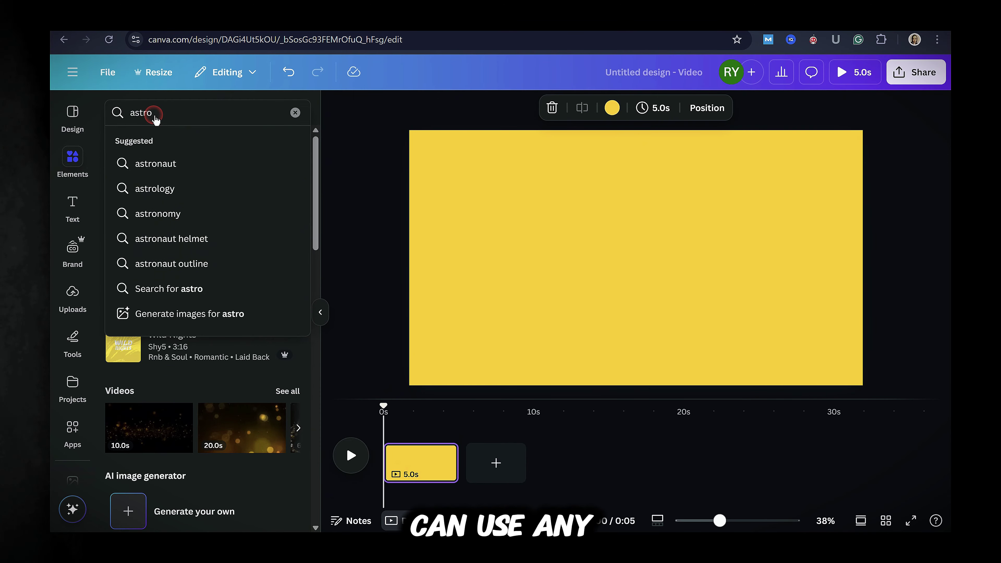
text(o)
click(160, 163)
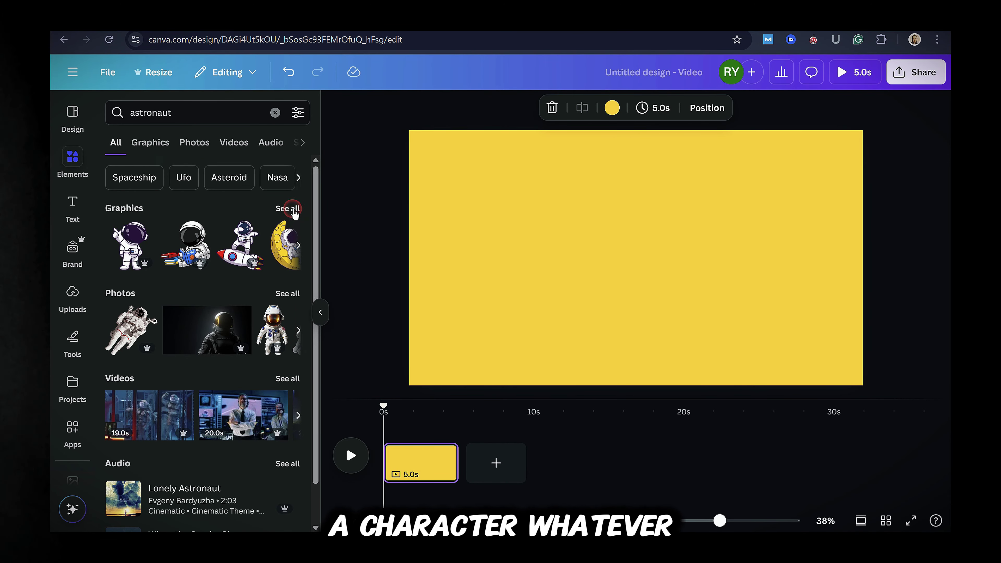
click(291, 209)
click(136, 366)
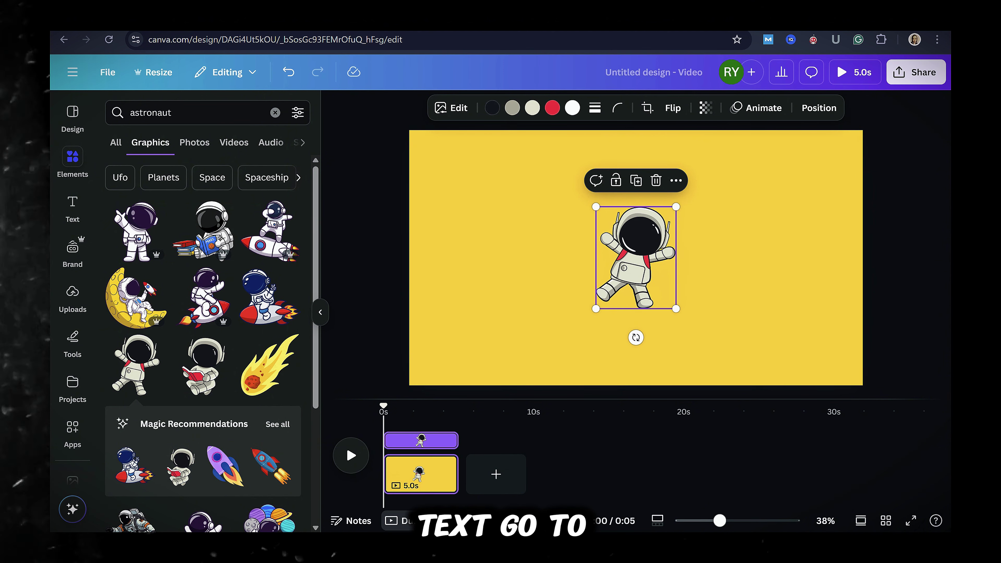
Step: Add a heading reading Hello in the page's upper-left area and enlarge the astronaut graphic
click(72, 207)
click(169, 312)
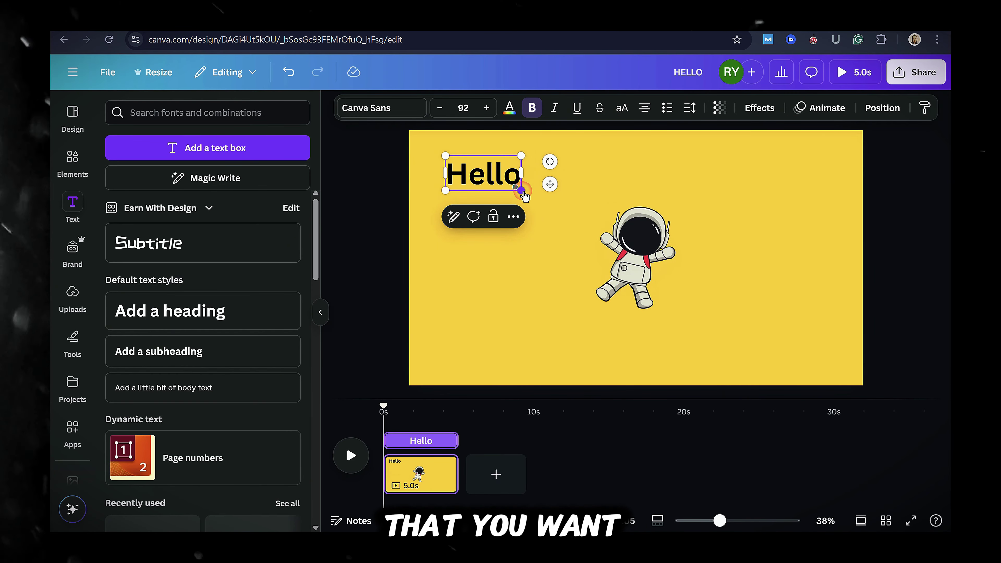
click(635, 276)
drag(592, 335, 581, 346)
Step: Make the Hello heading red at size 160 and give it a Shadow effect with a dark shadow color
click(487, 193)
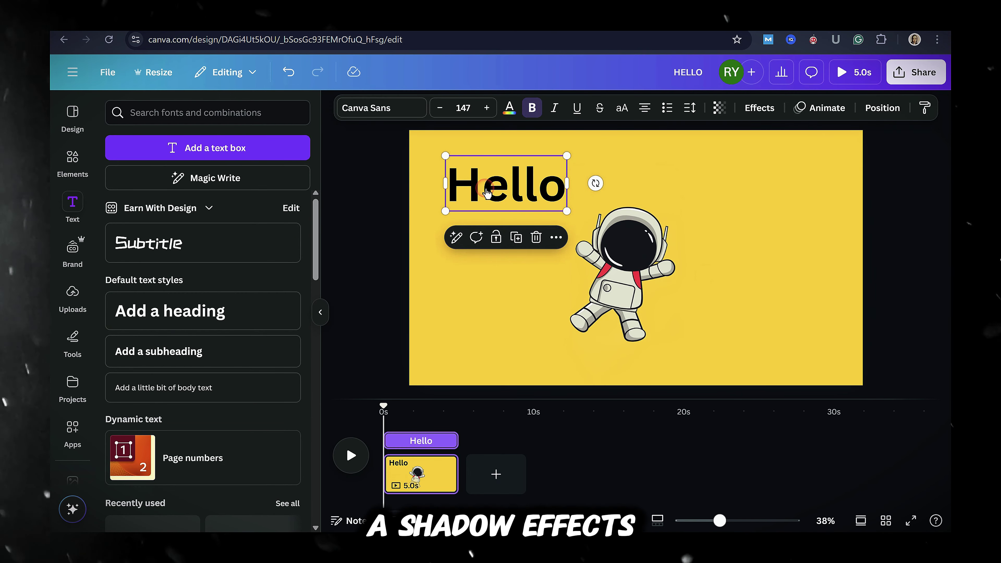
click(509, 108)
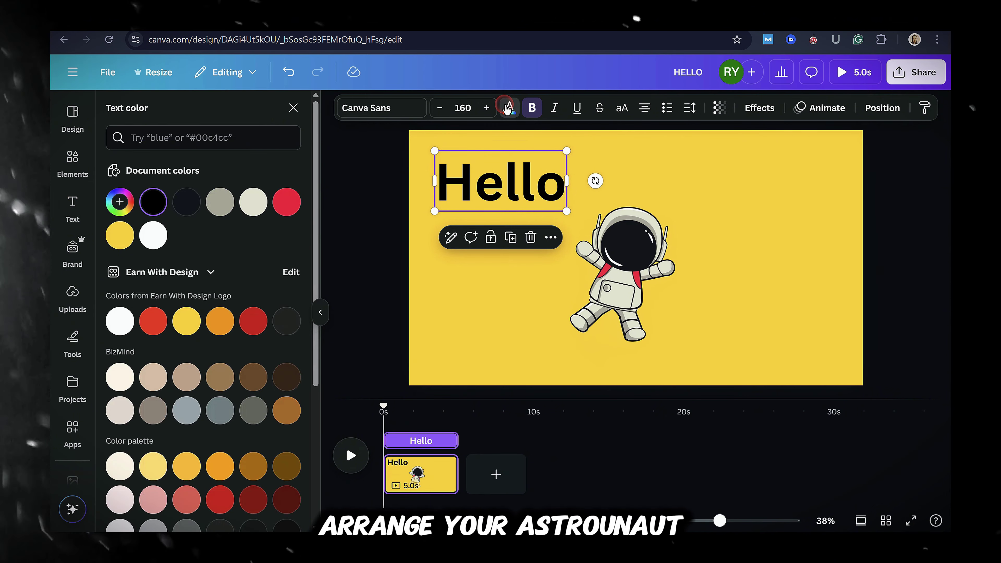
click(754, 113)
click(204, 180)
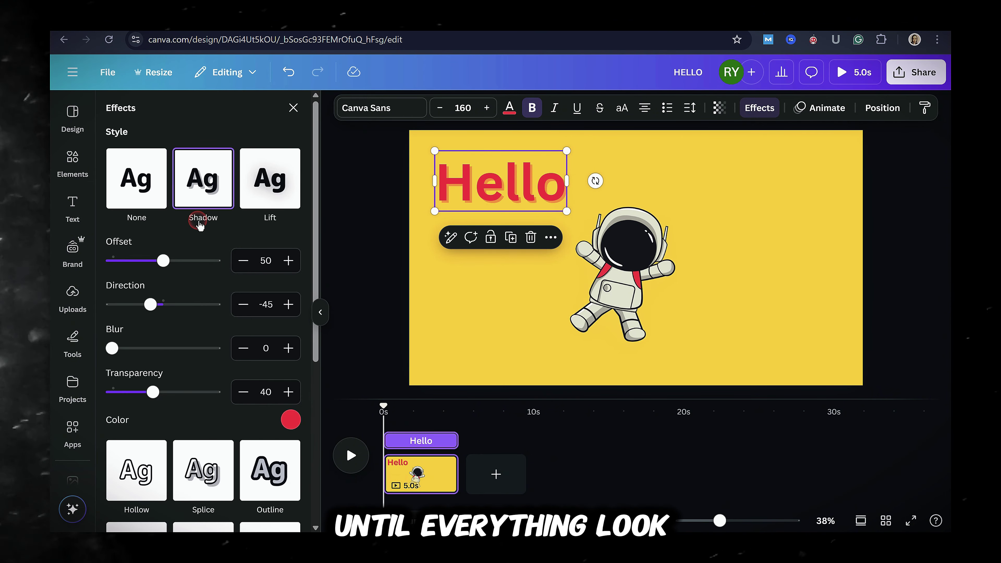
click(290, 420)
click(362, 212)
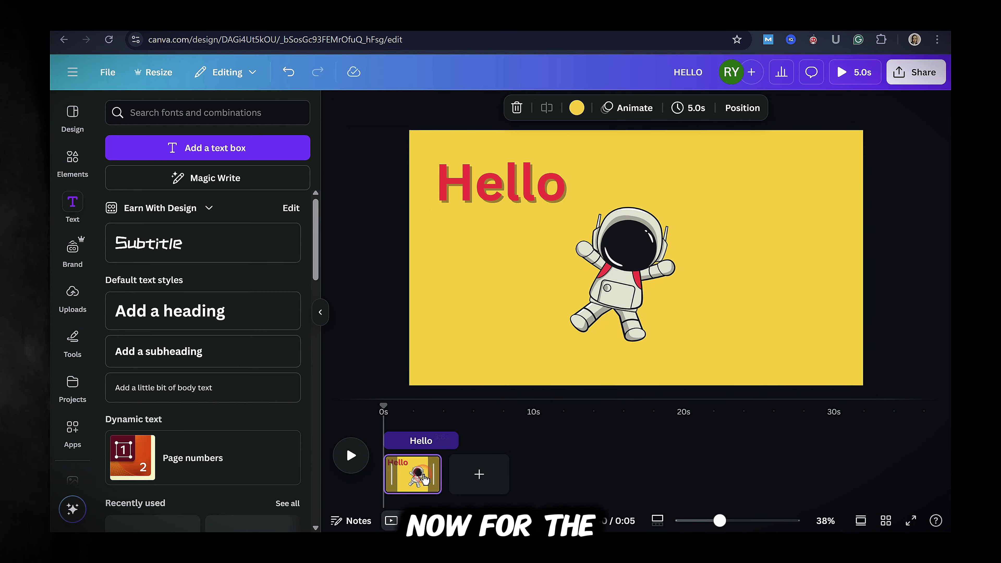
Step: Duplicate the 1.5-second Hello page and set the copy's background color to orange
right_click(391, 465)
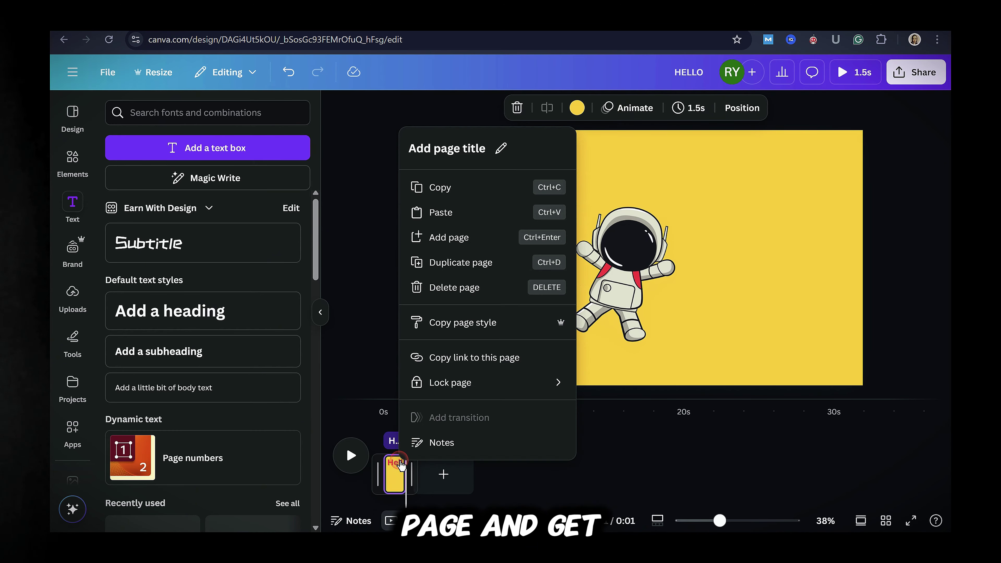
click(424, 263)
click(576, 108)
click(220, 321)
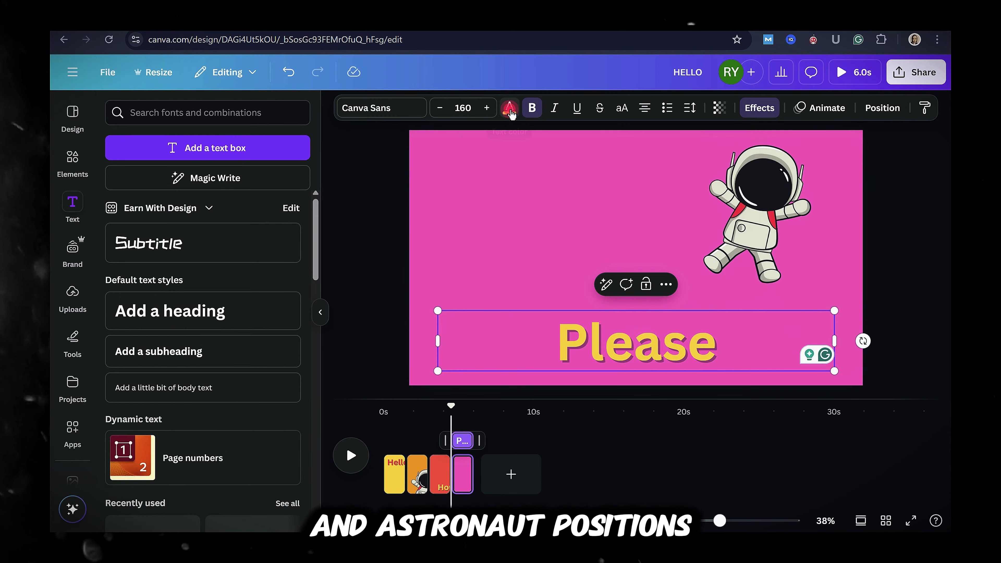
Step: Set the Please heading's text color to purple on the pink page
click(509, 108)
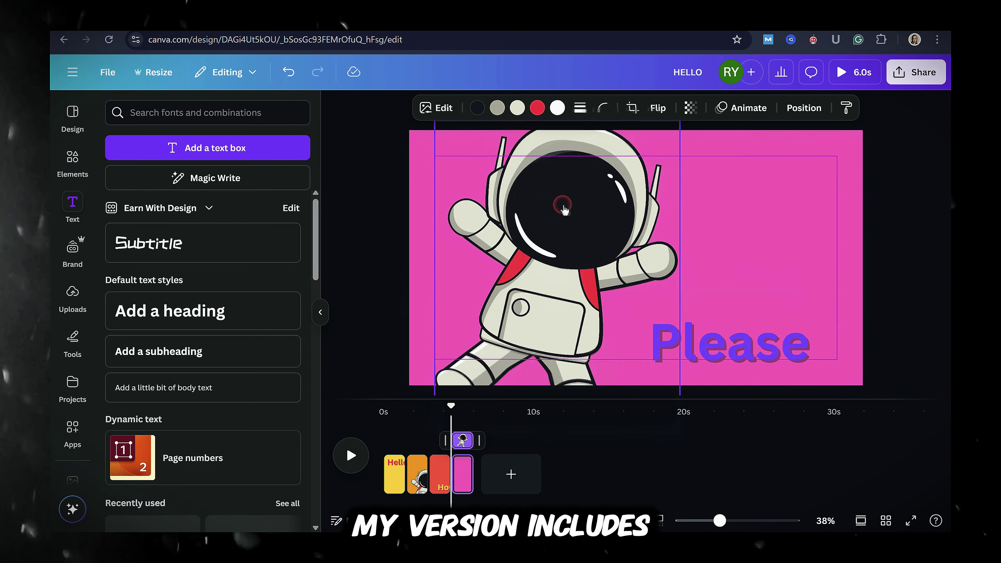